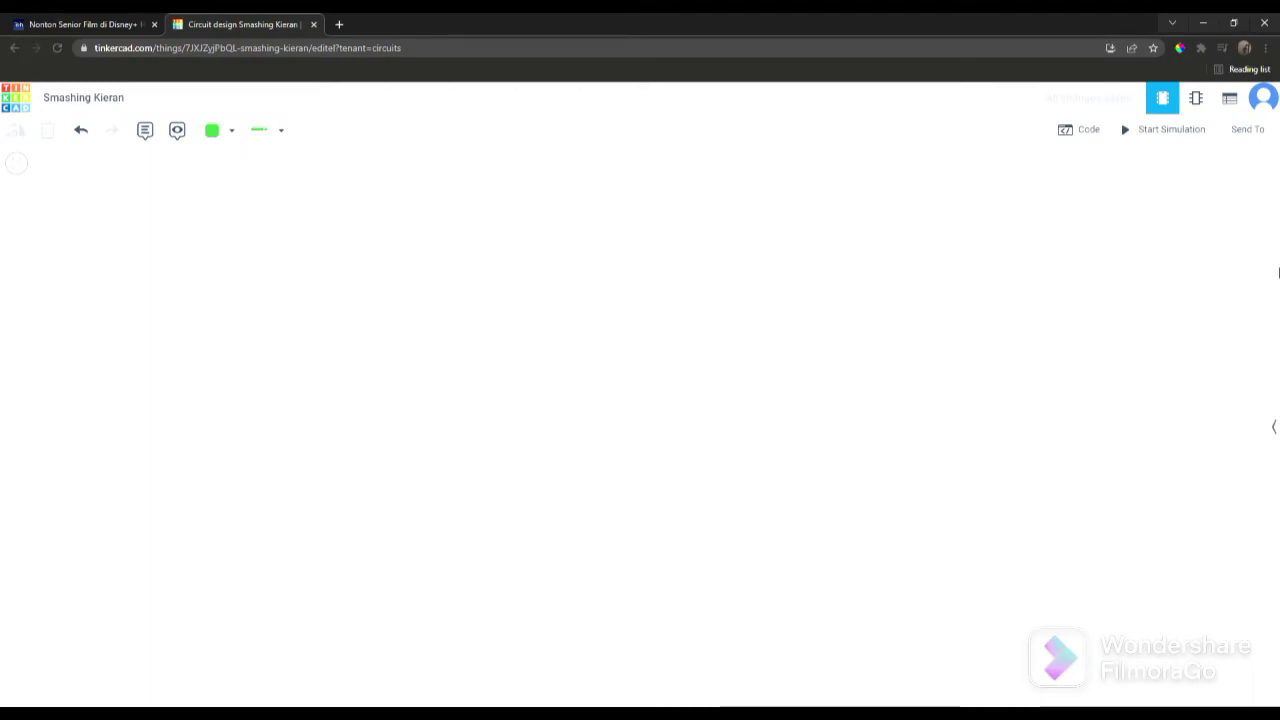
Step: Place a small breadboard from the component library in the middle of the empty workspace
left_click(1276, 427)
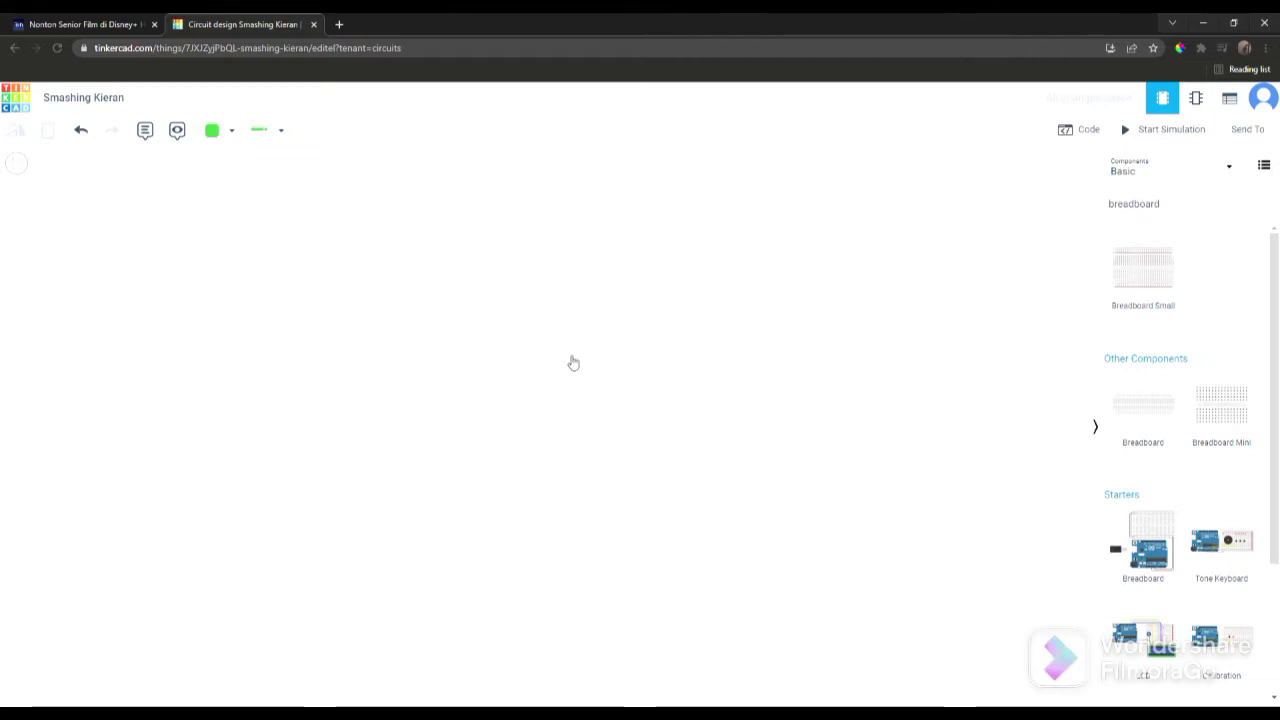
left_click(965, 421)
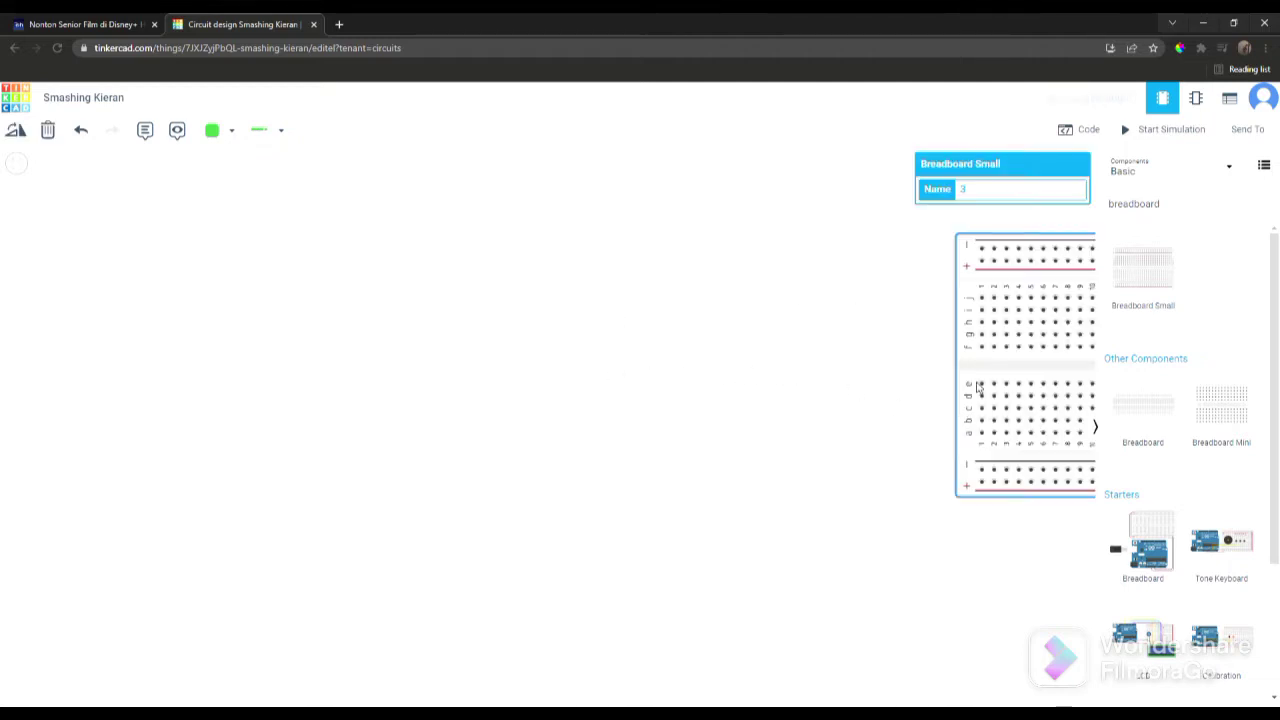
left_click_drag(979, 376, 364, 416)
left_click(793, 403)
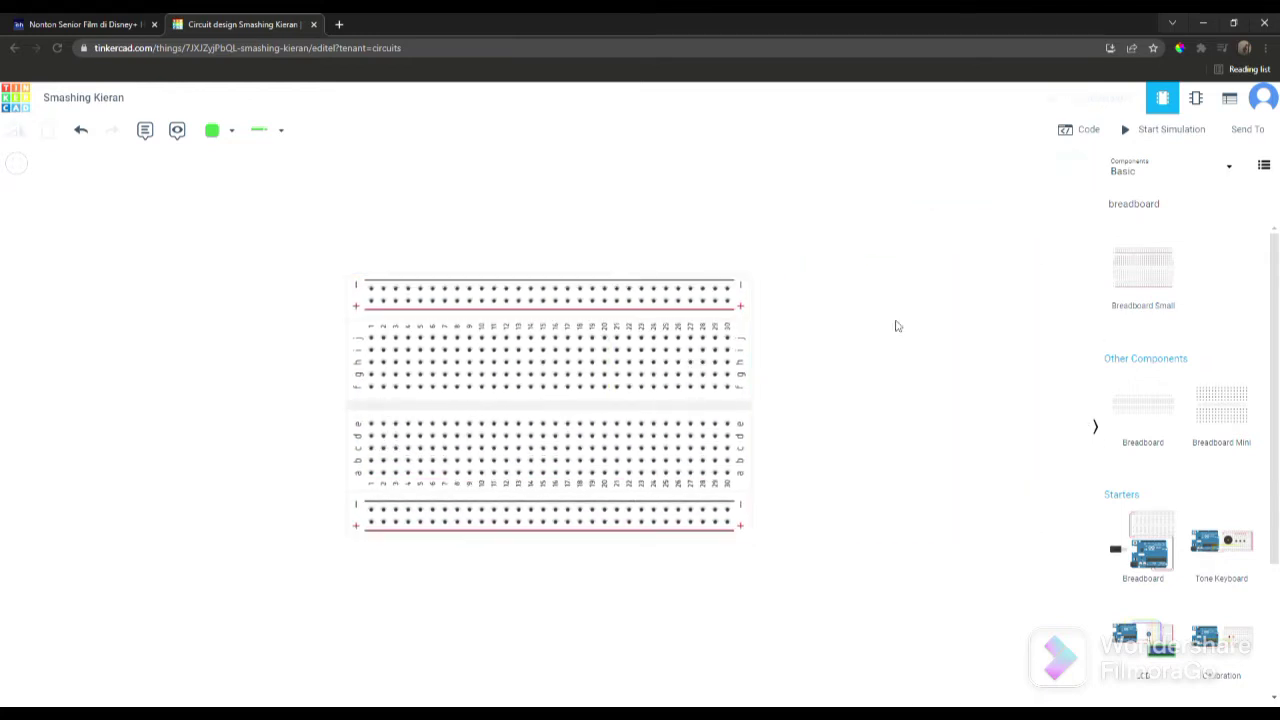
Step: Find the Power Supply by searching the components for "power supply" and place it above the breadboard's left end
double_click(1139, 219)
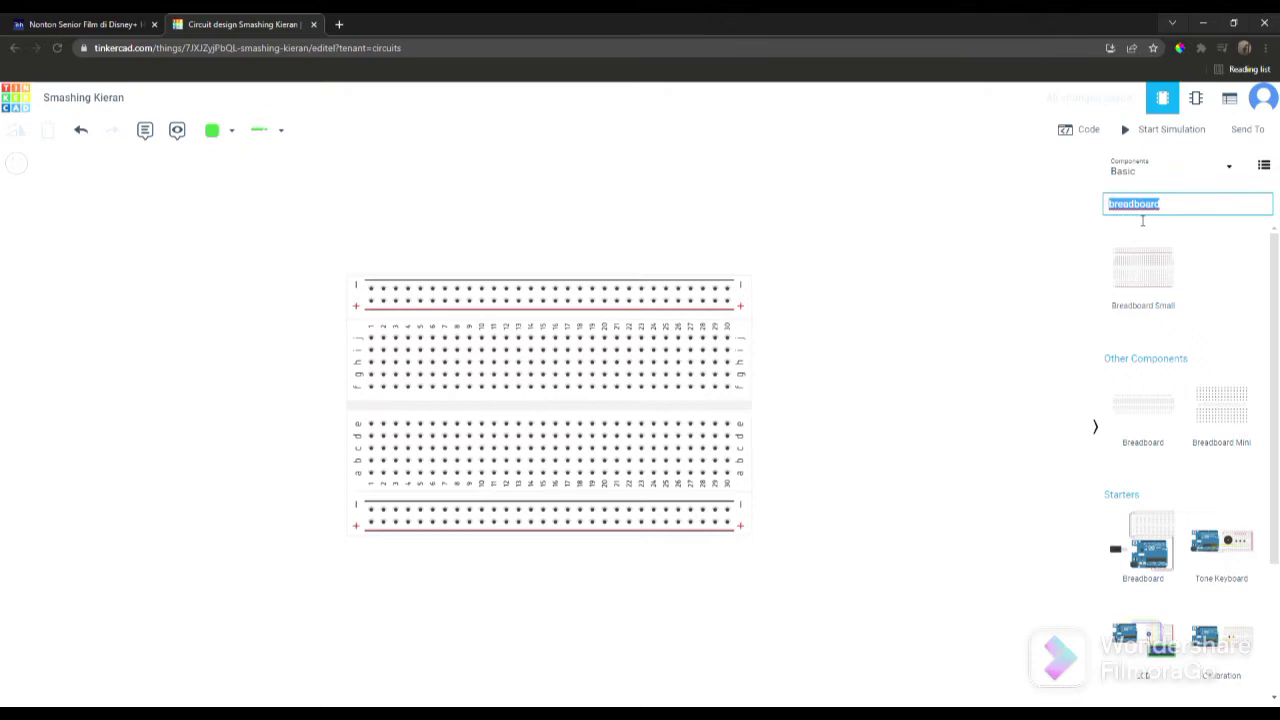
type("power supply")
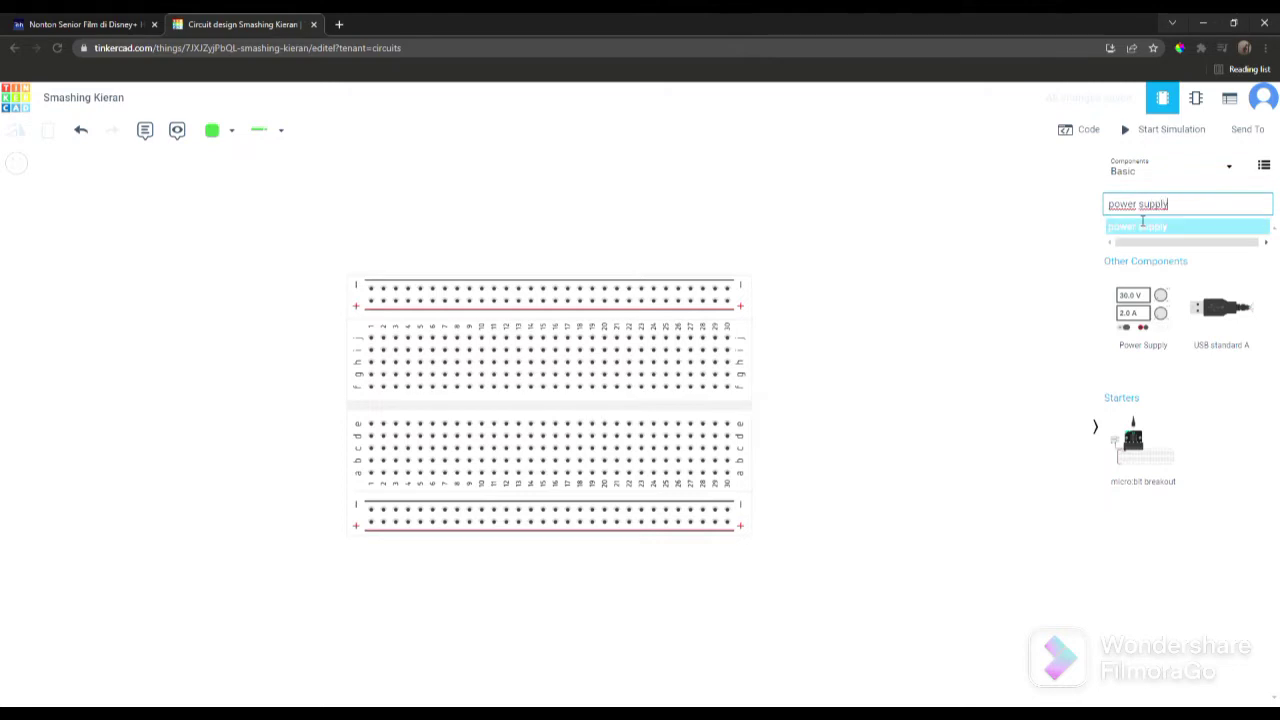
left_click(1142, 221)
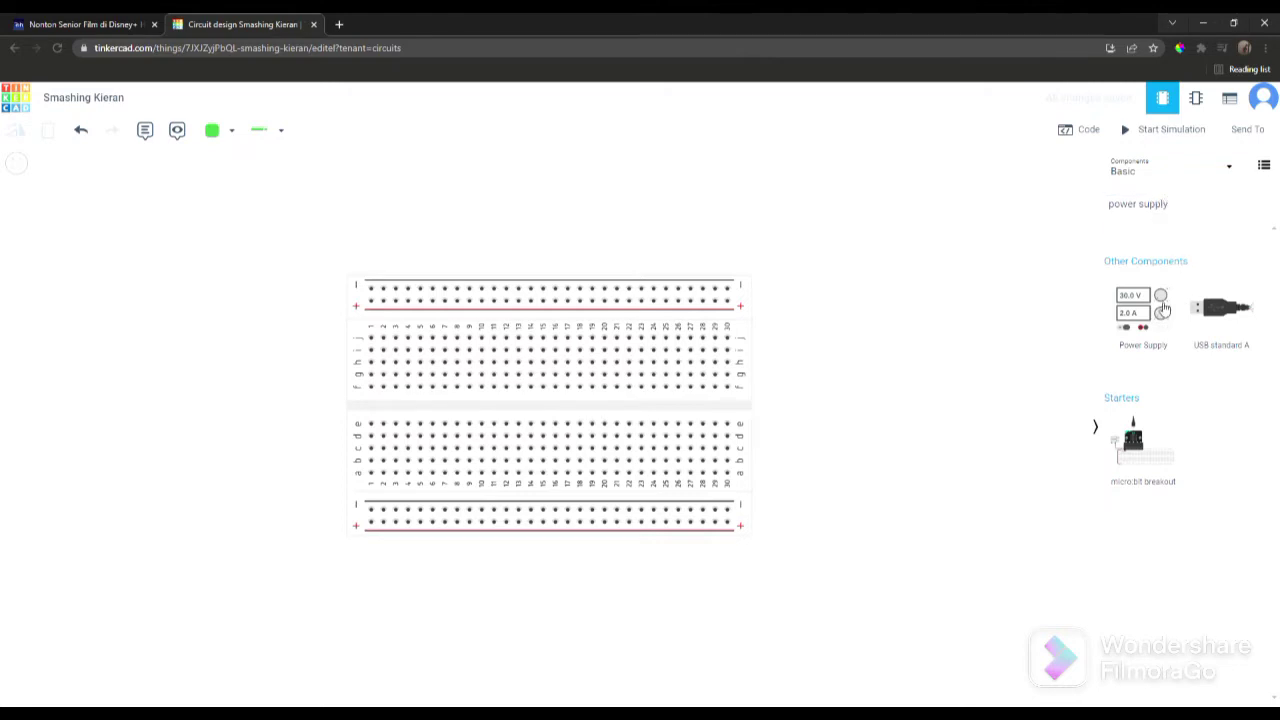
left_click_drag(1147, 318, 276, 246)
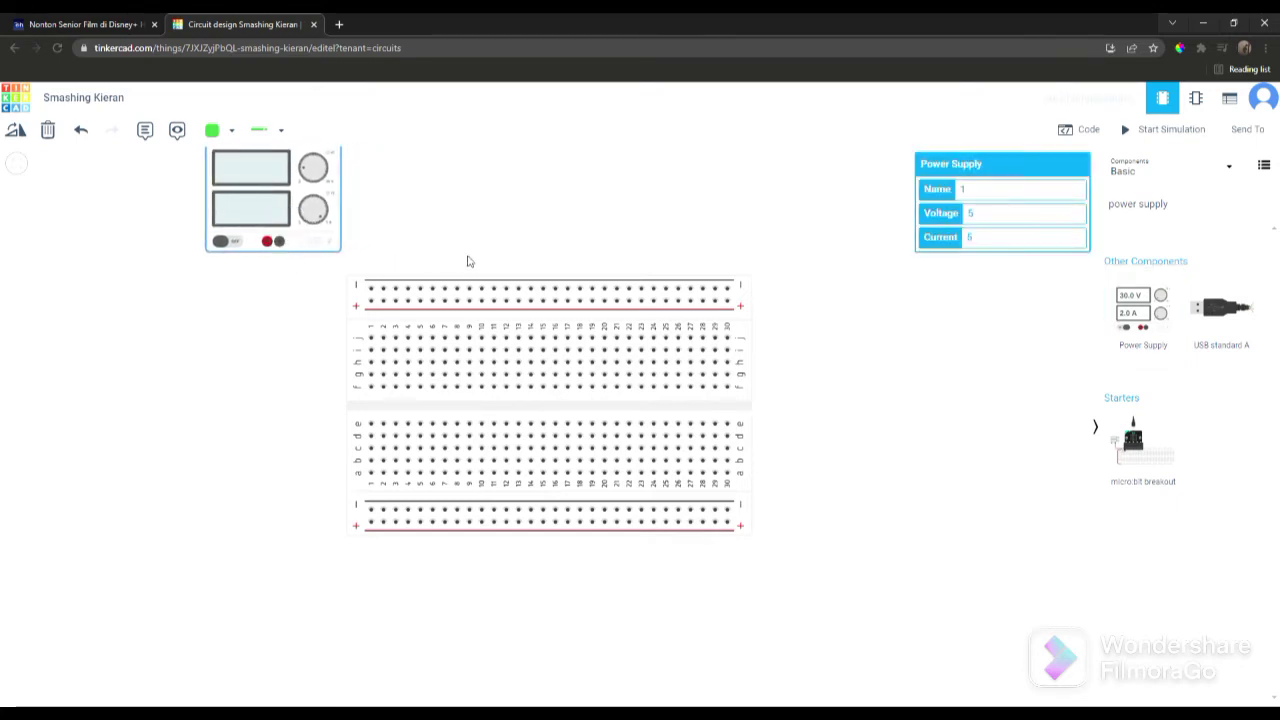
left_click(509, 232)
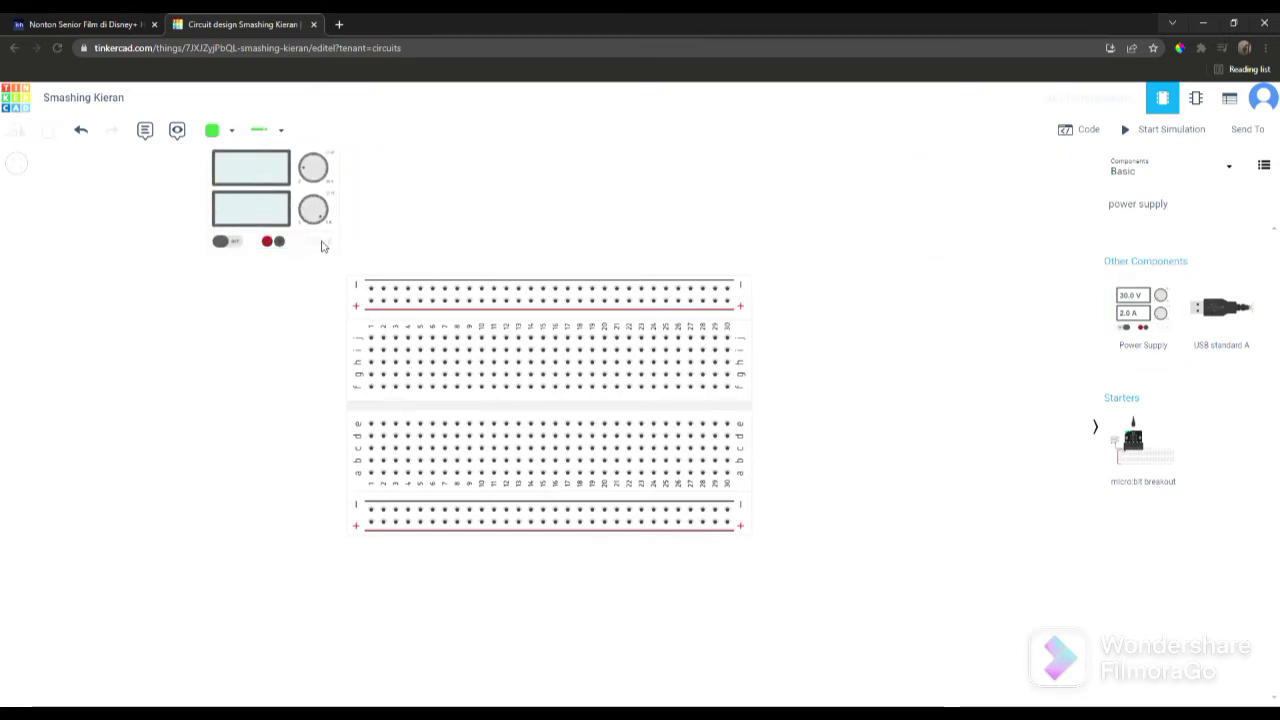
Step: Wire the power supply's negative terminal to the first hole of the breadboard's upper negative rail with a right-angle bend, coloured black
left_click(278, 243)
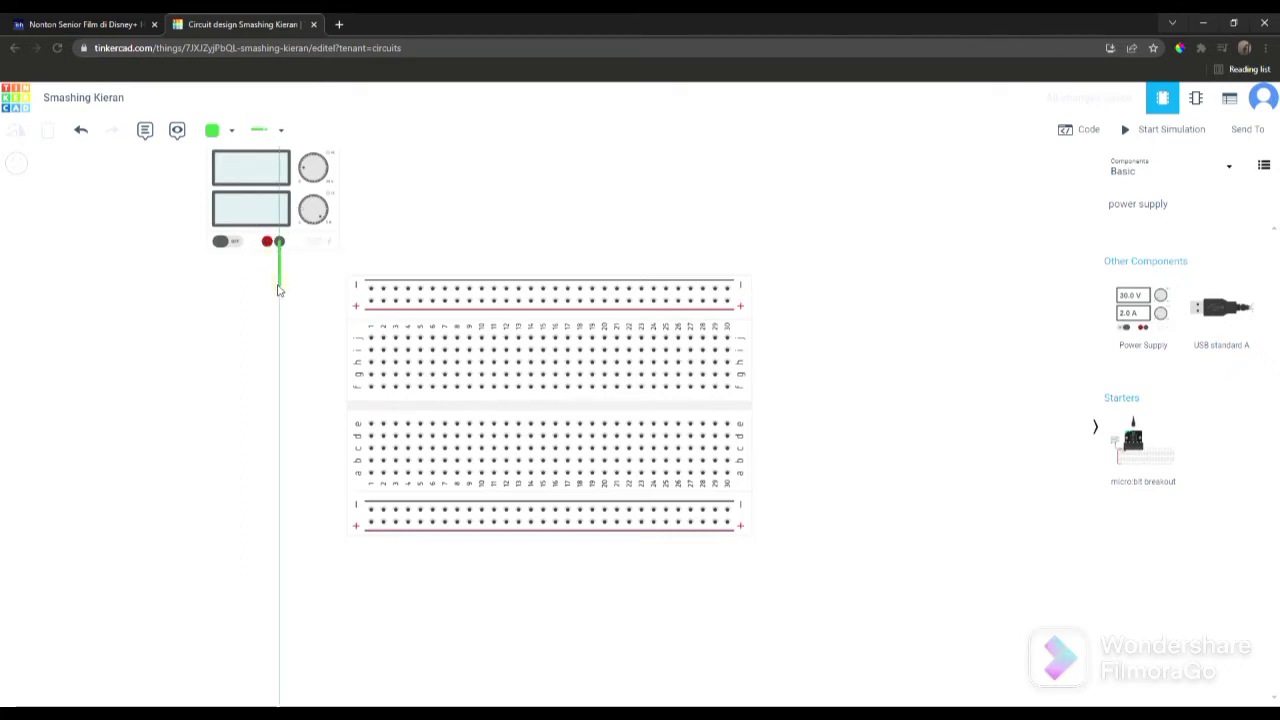
left_click(279, 286)
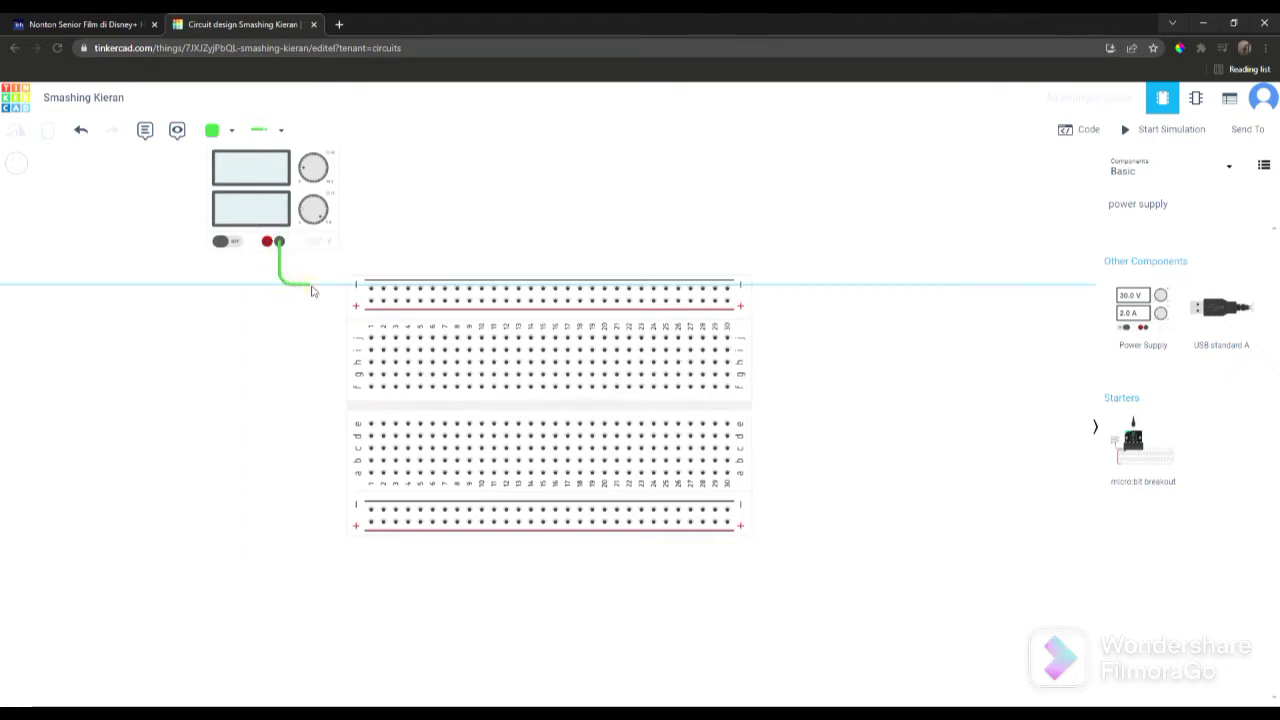
left_click(370, 289)
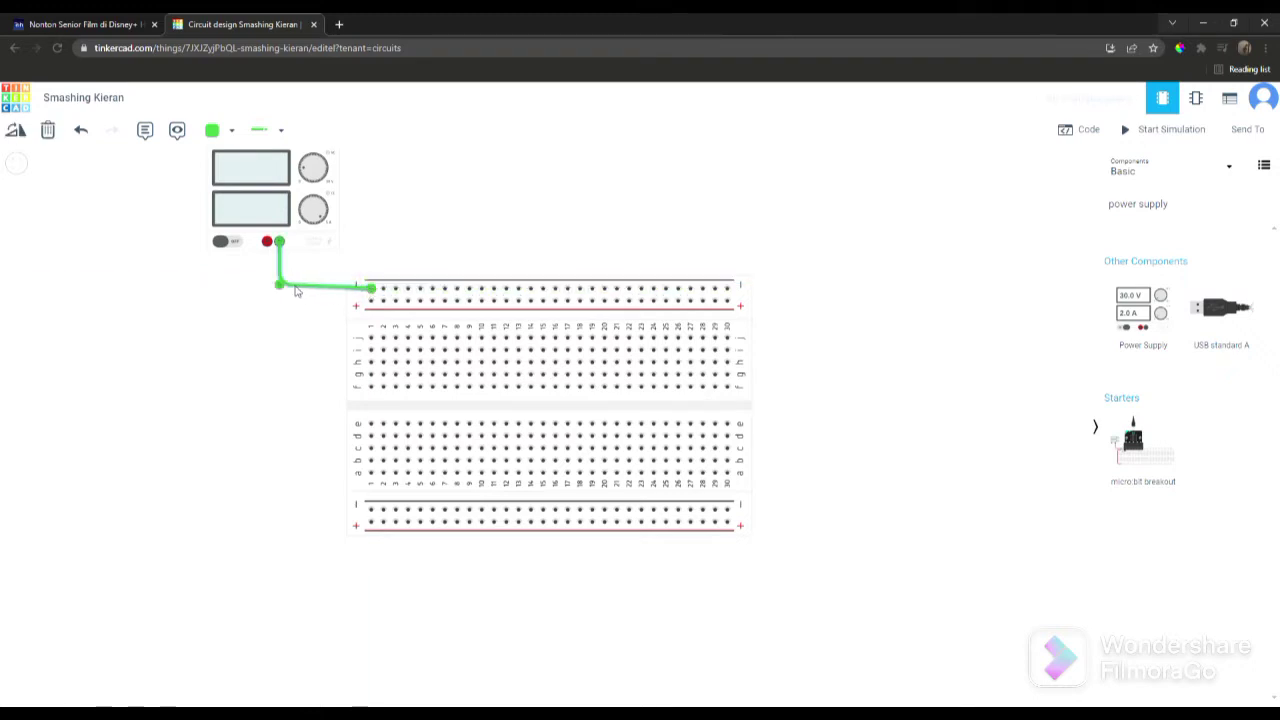
left_click_drag(283, 290, 282, 289)
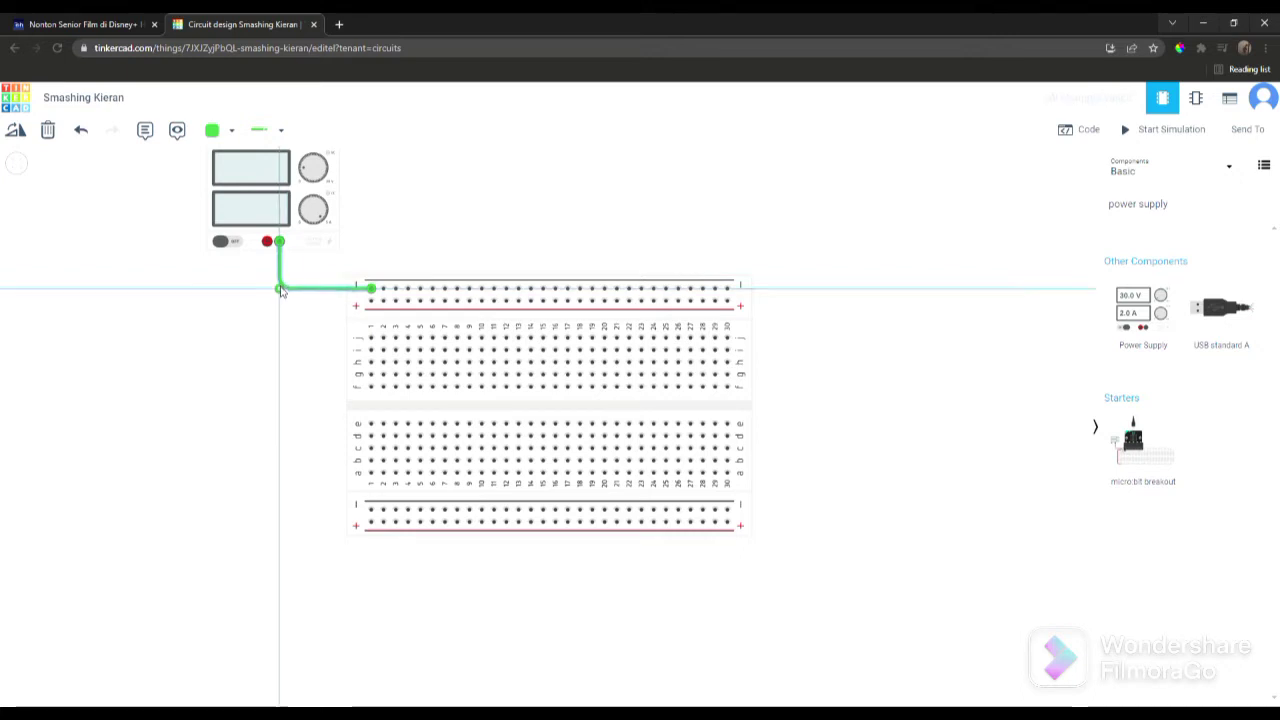
left_click(233, 132)
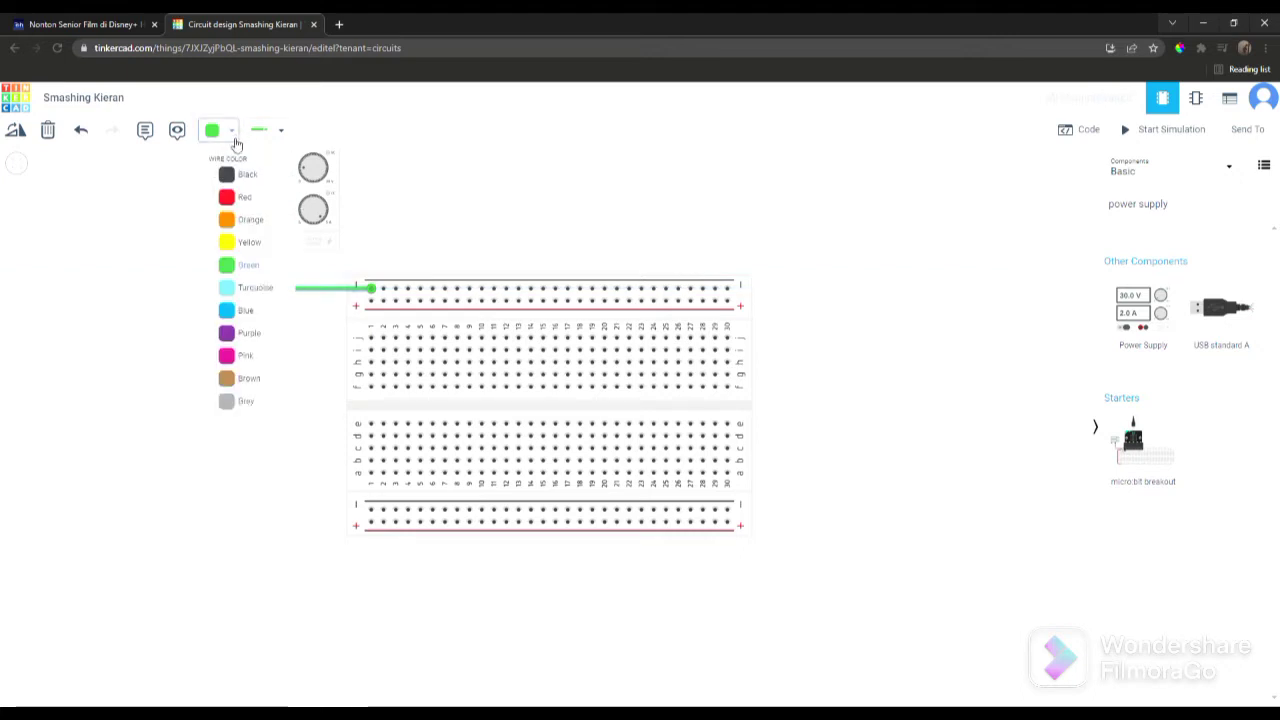
left_click(237, 188)
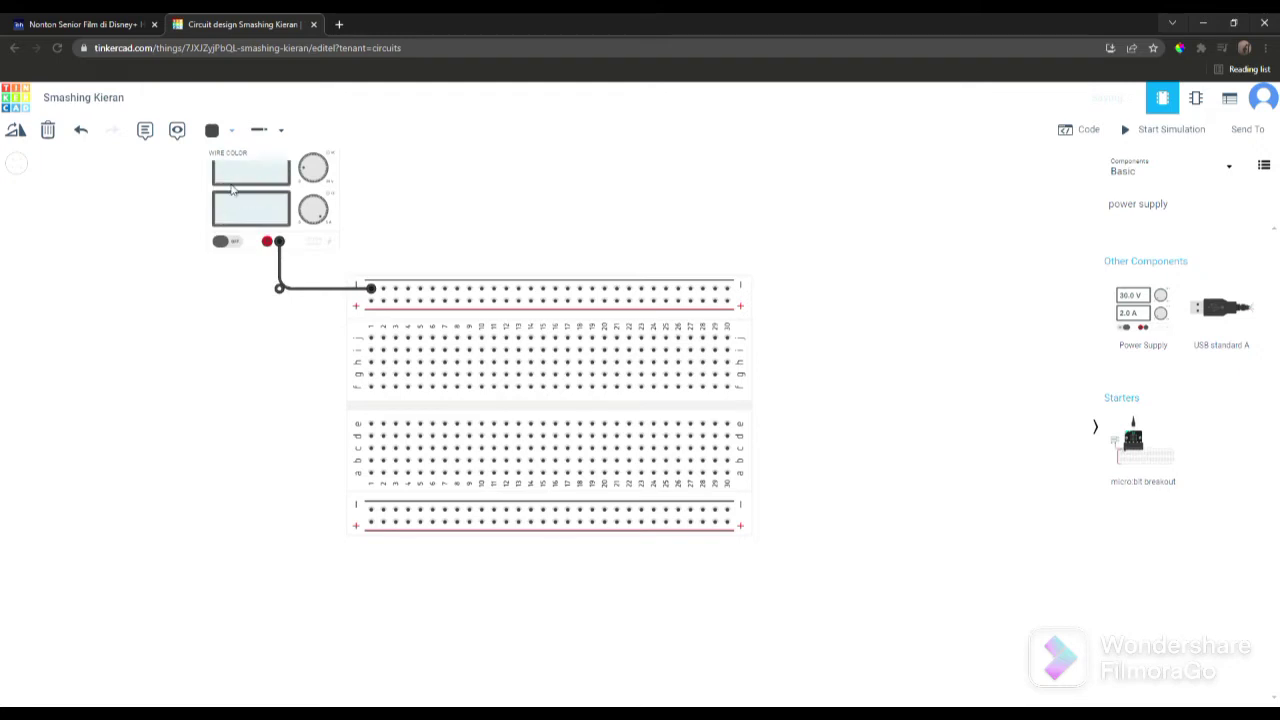
Step: Wire the power supply's positive terminal to the first hole of the breadboard's upper positive rail and colour the wire red
left_click(266, 244)
left_click(266, 244)
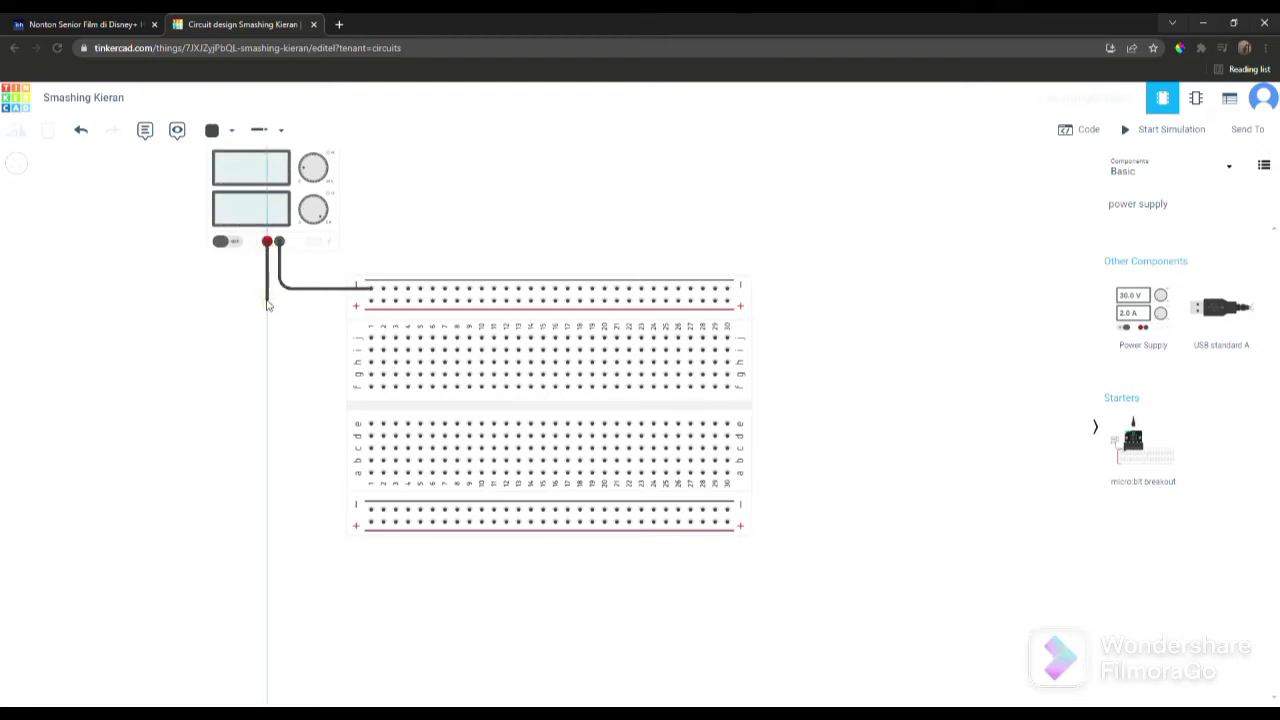
left_click(267, 298)
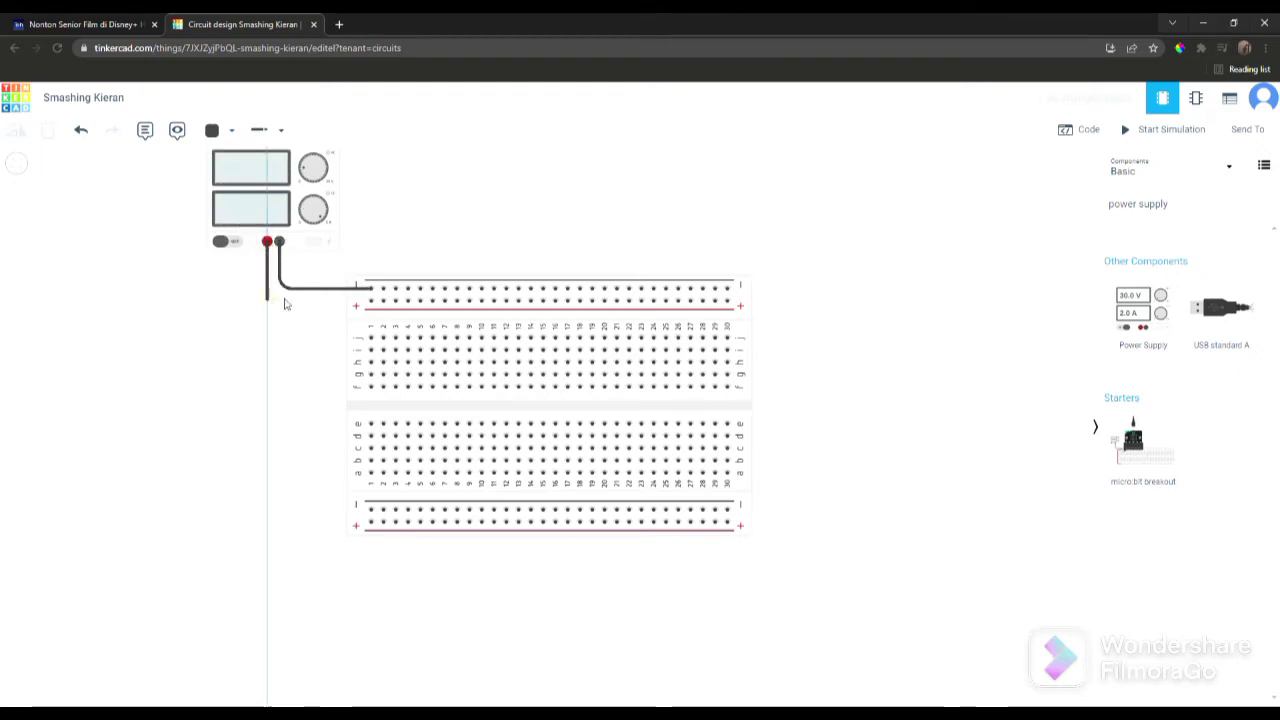
left_click(370, 302)
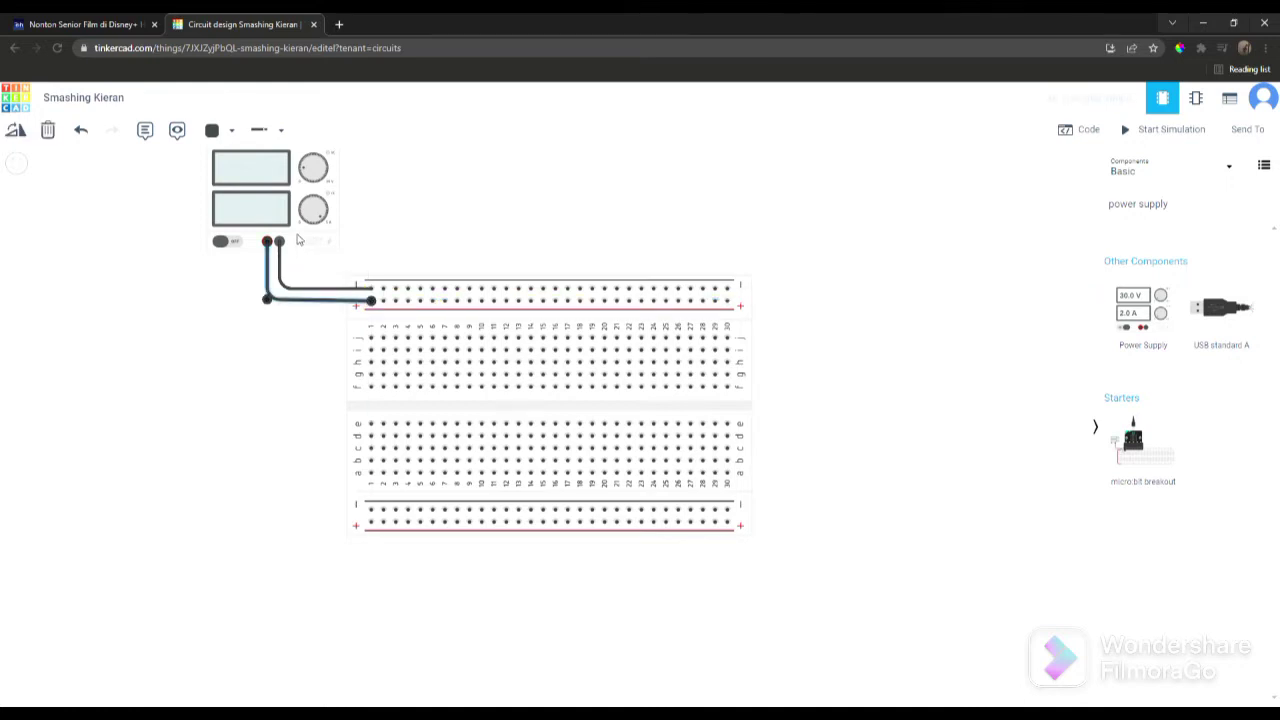
left_click(220, 130)
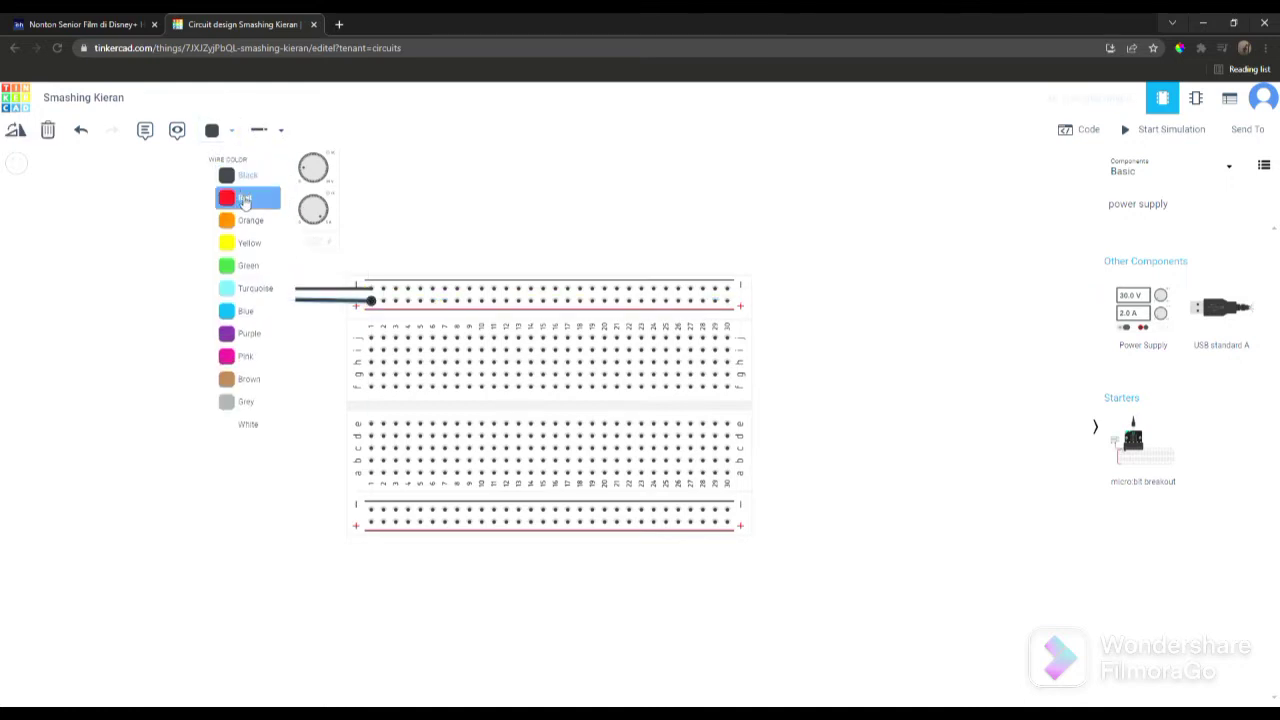
left_click(244, 200)
left_click(418, 225)
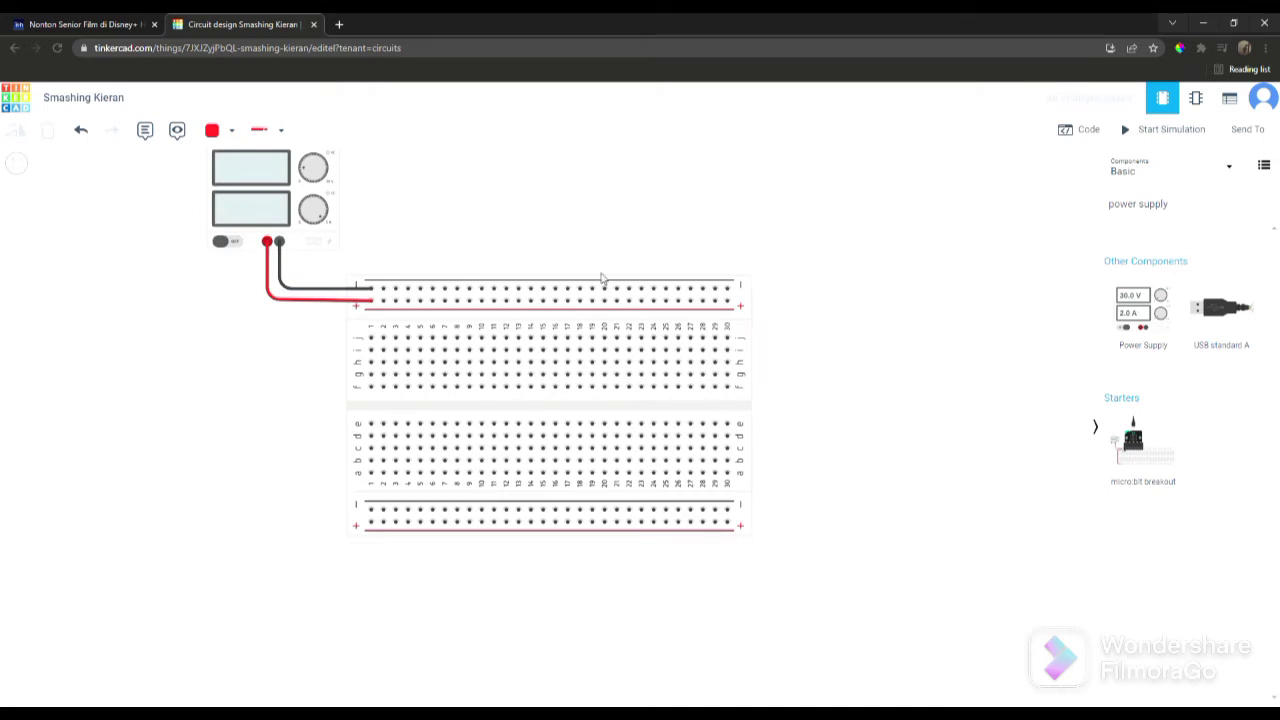
Step: Link the upper and lower breadboard rails at their right ends, using a red wire for positive and a black wire for negative
left_click(727, 302)
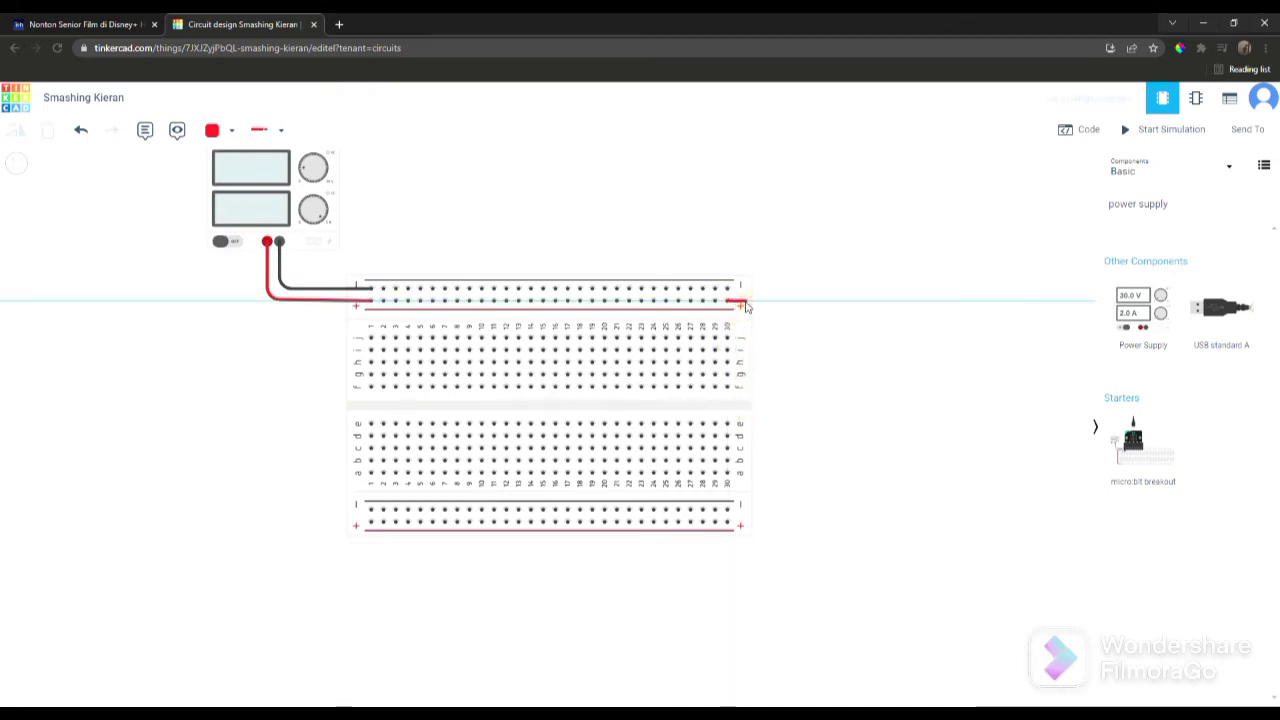
left_click(731, 521)
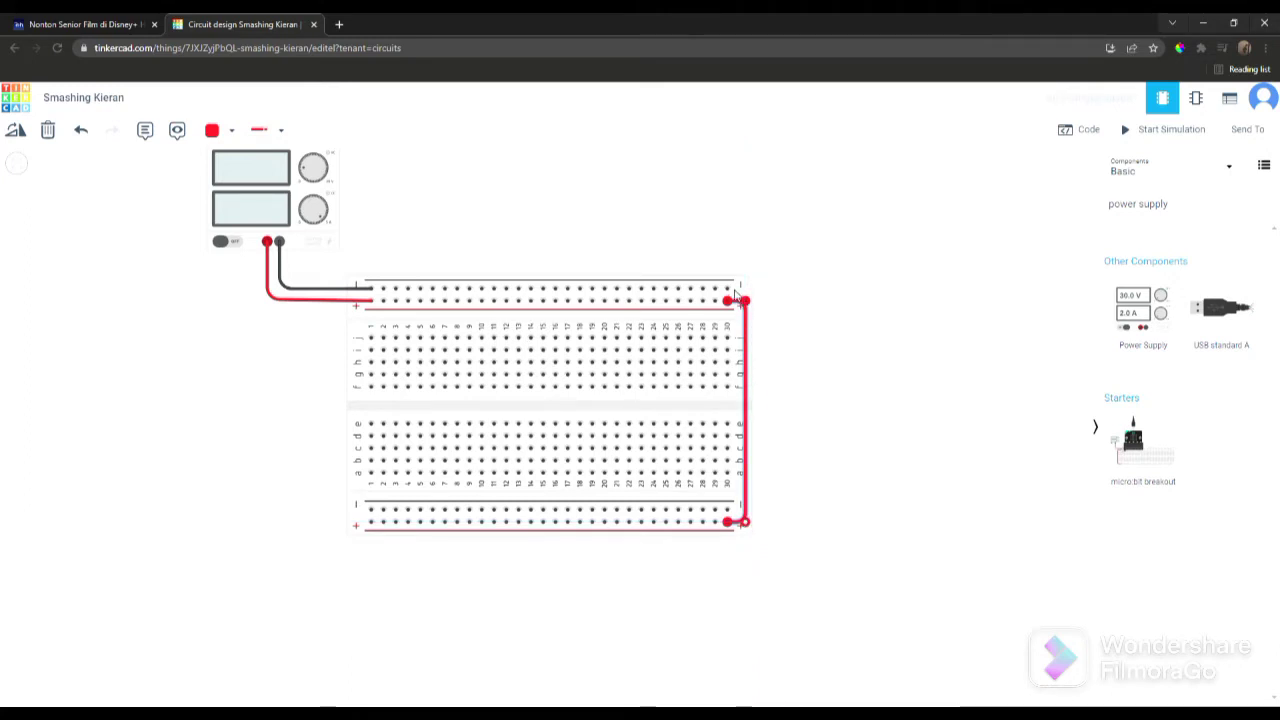
left_click(731, 289)
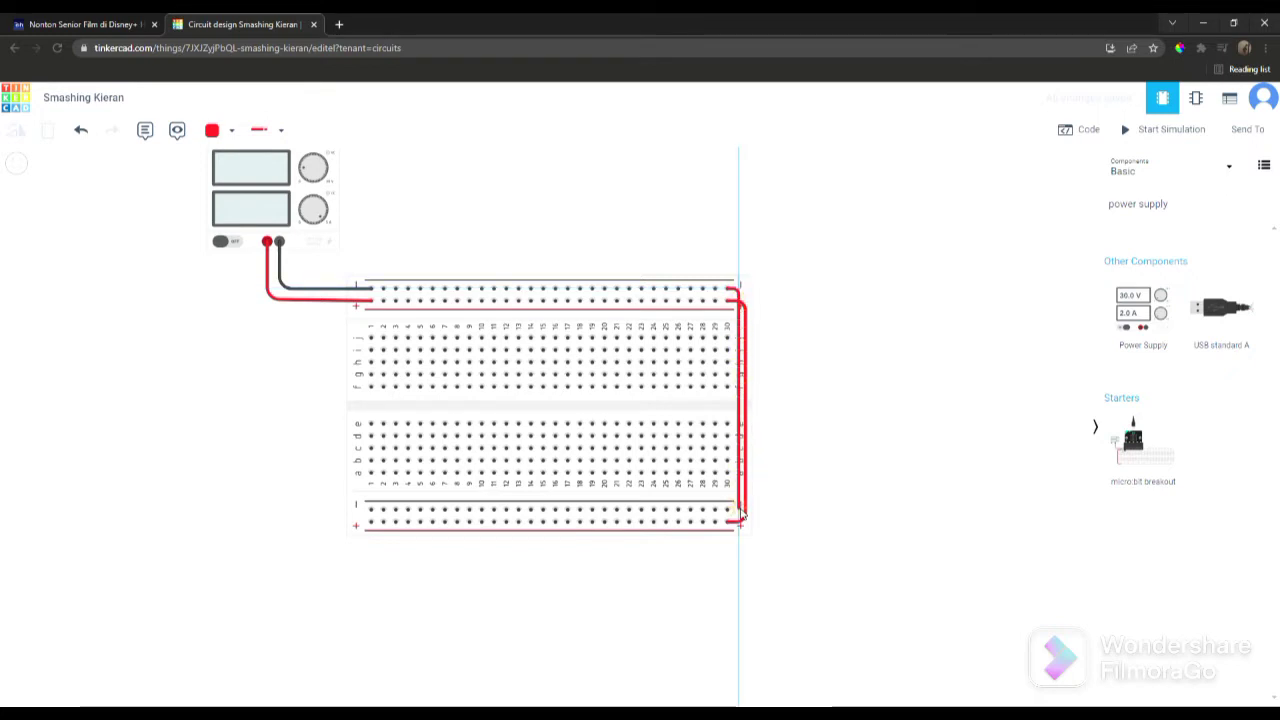
left_click(735, 511)
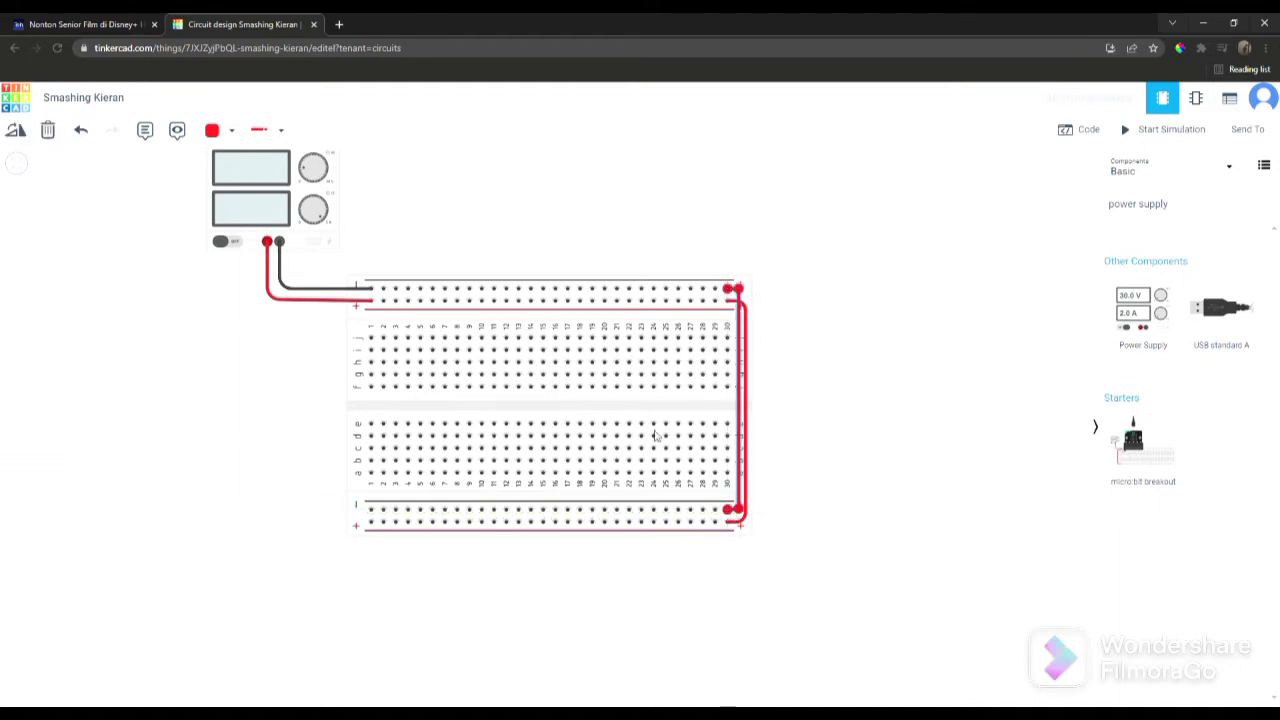
left_click(232, 131)
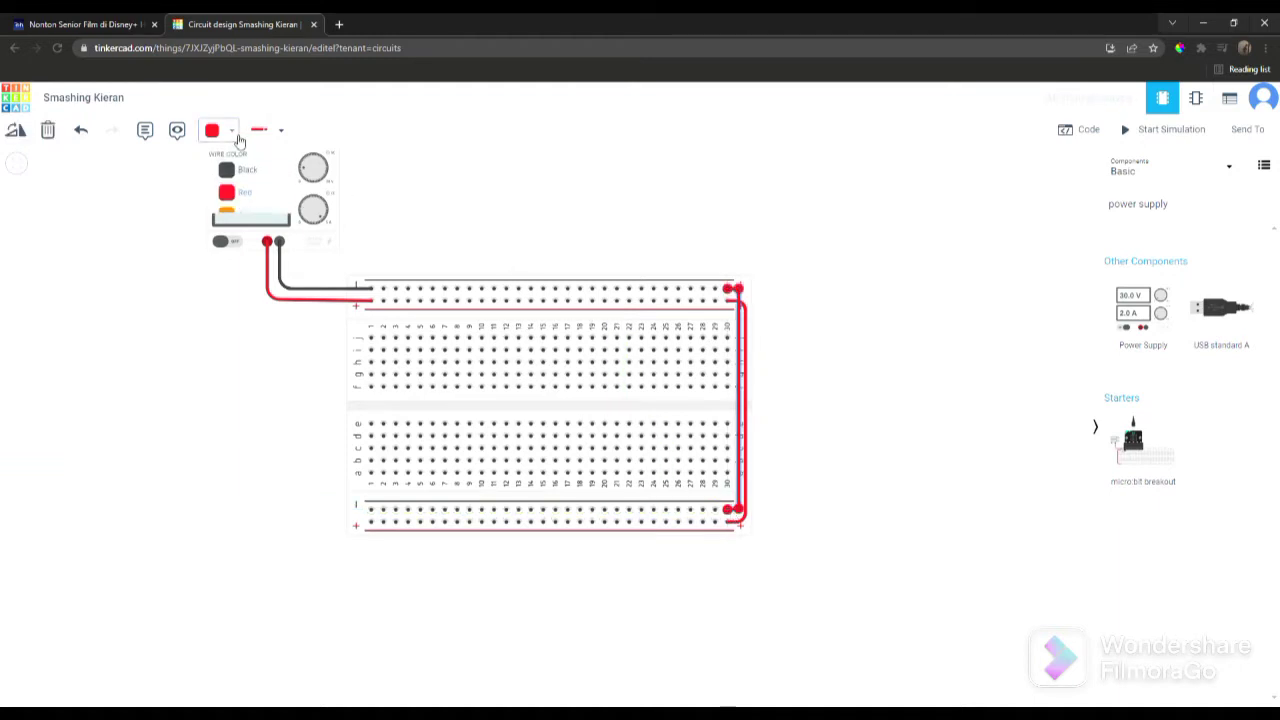
left_click(262, 171)
left_click(797, 200)
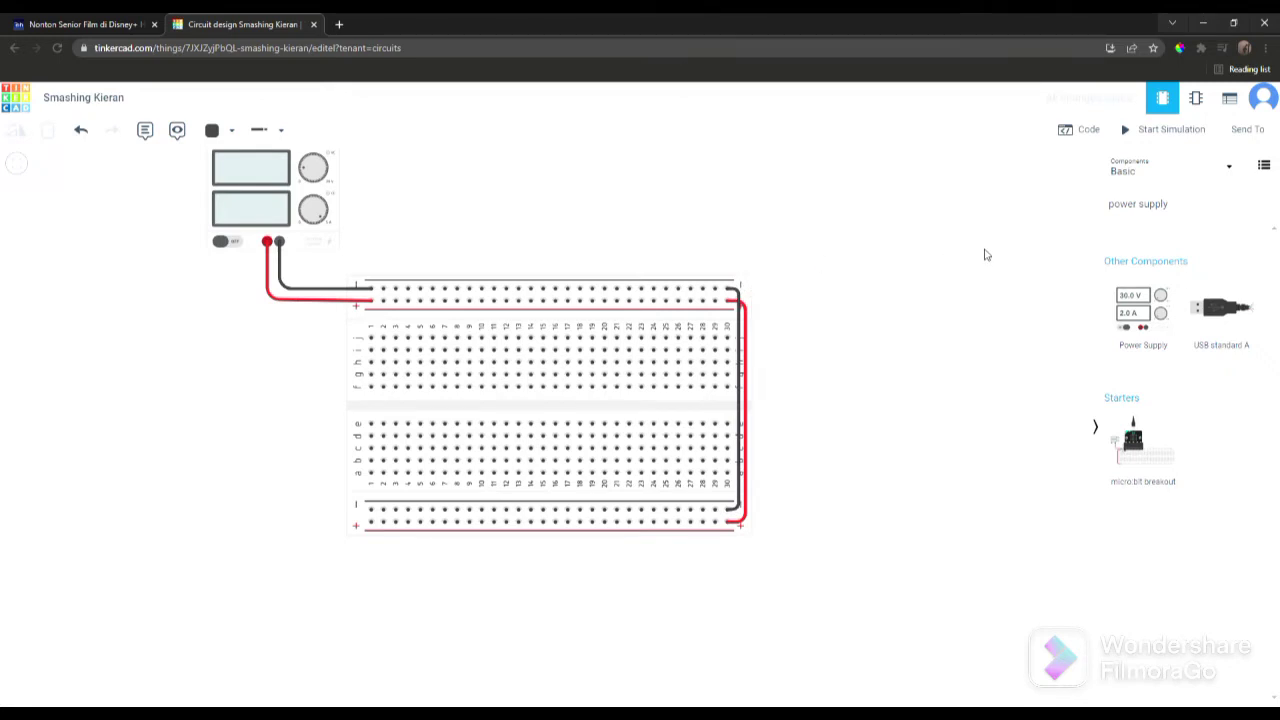
Step: Search the components for "switch" and place two DIP Switch DPST parts side by side above the breadboard
triple_click(1145, 205)
type("swi")
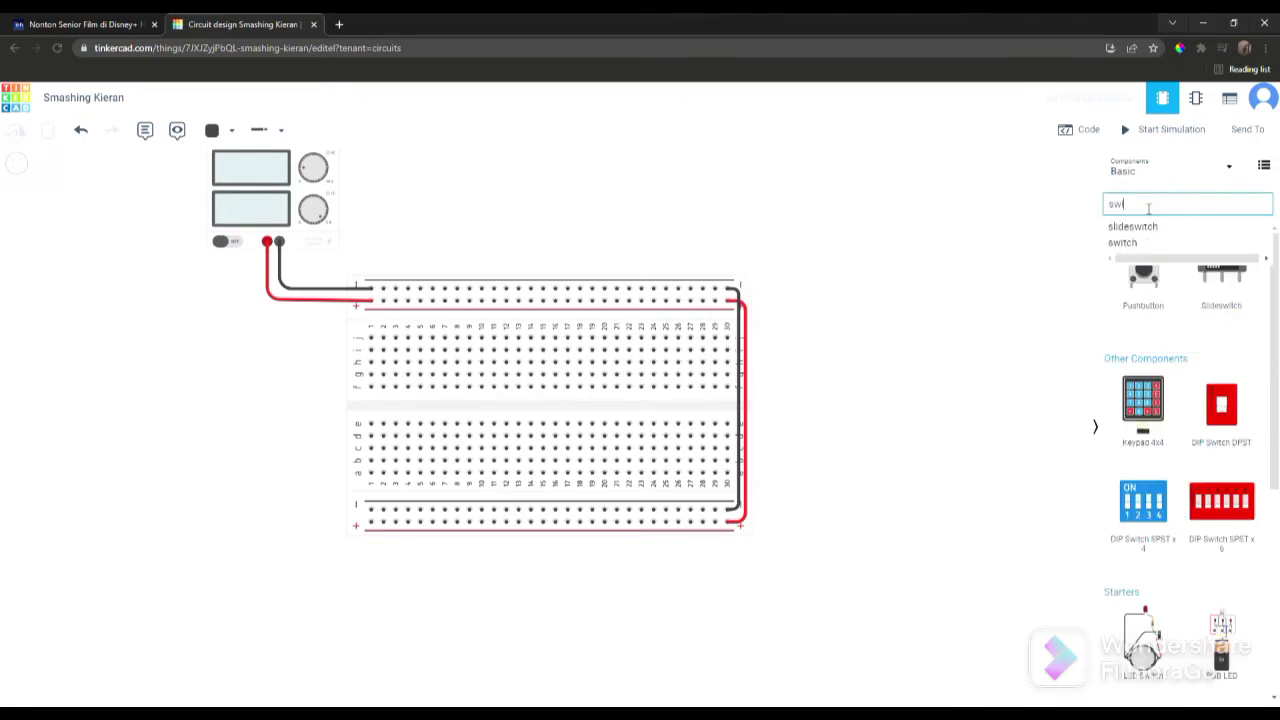
key("Down")
key("Down")
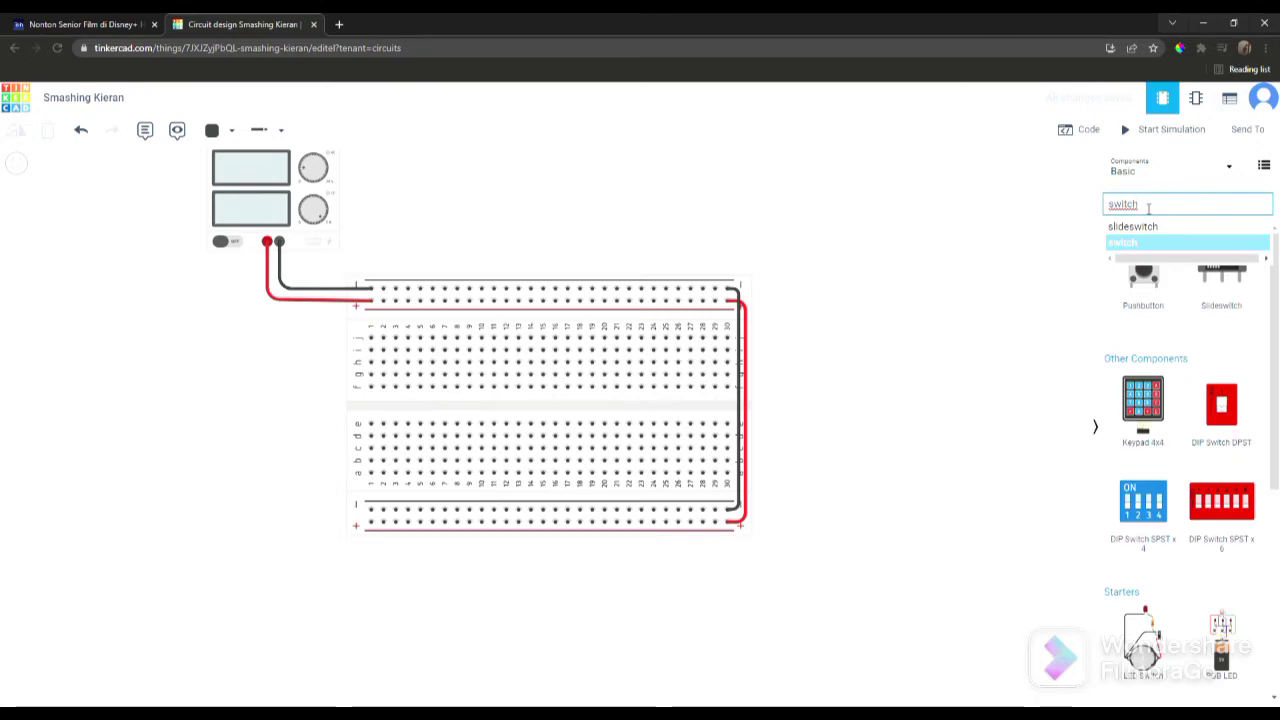
key("Return")
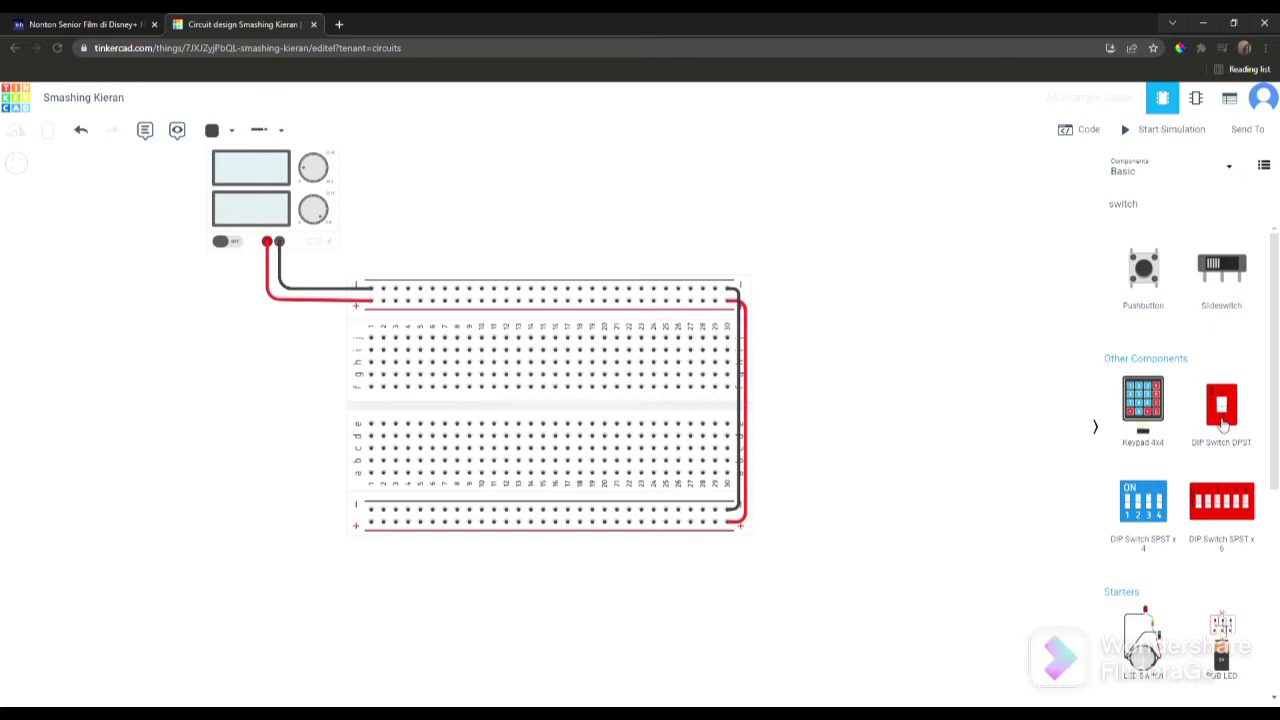
left_click_drag(1225, 420, 490, 218)
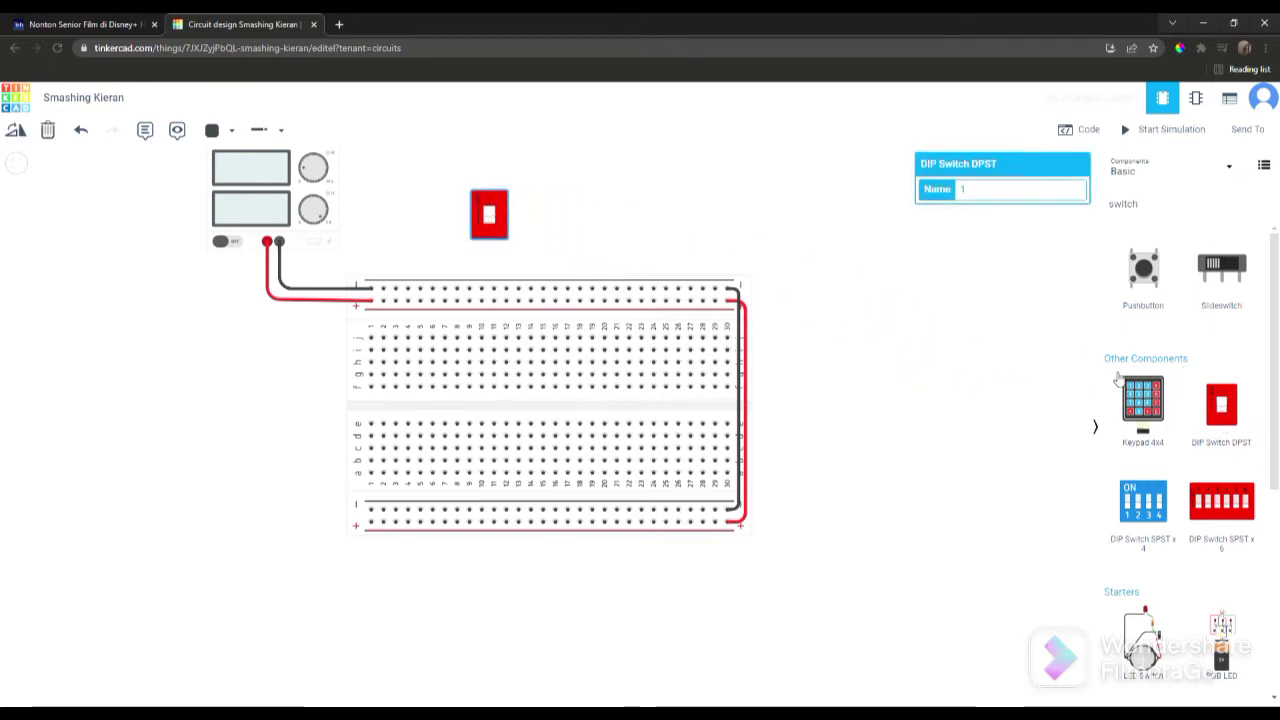
left_click_drag(1241, 422, 548, 220)
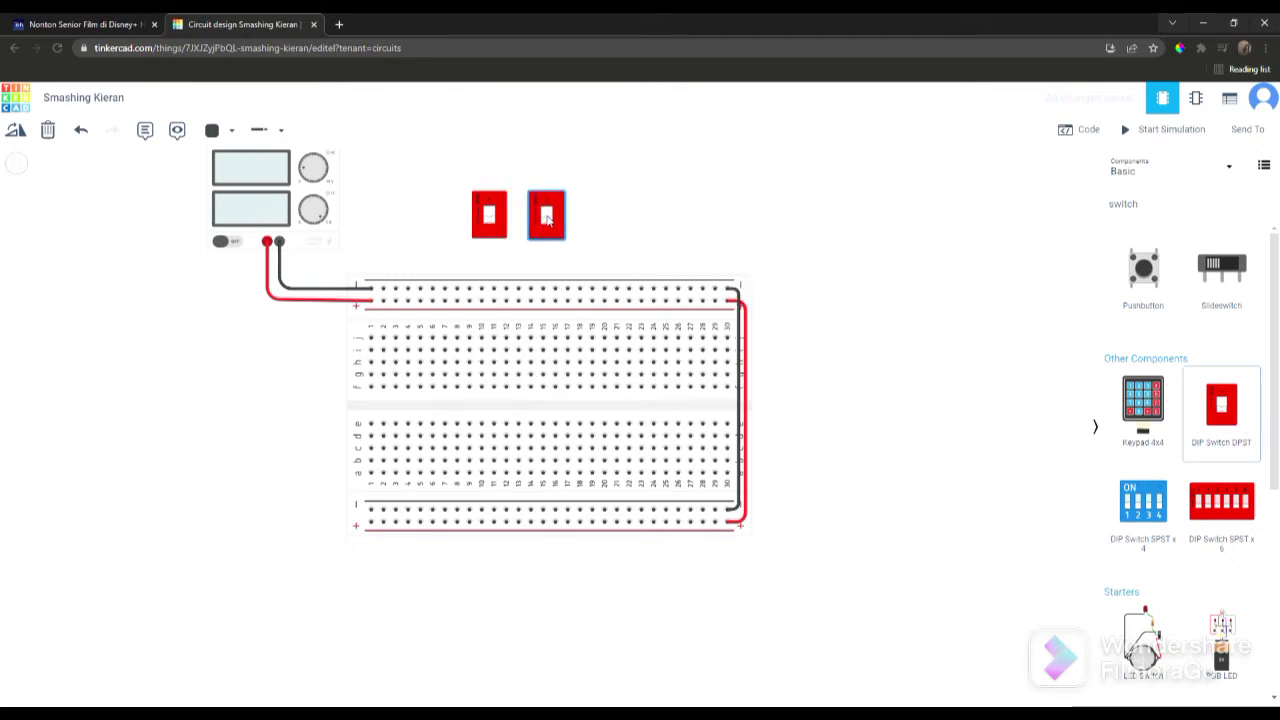
left_click(700, 220)
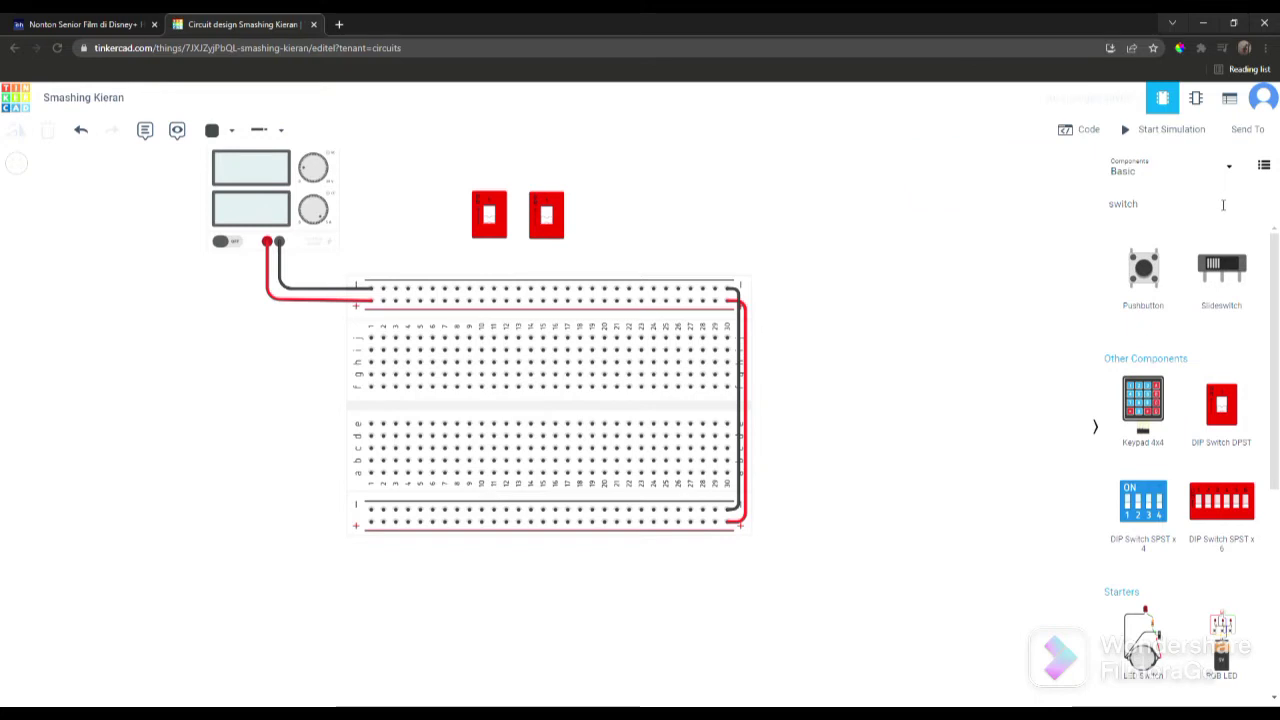
Step: Search the components for "74hc3" and place the 74HC32 Quad OR gate across the breadboard's centre gap at columns 11 to 17
left_click(1221, 205)
key("ctrl+a")
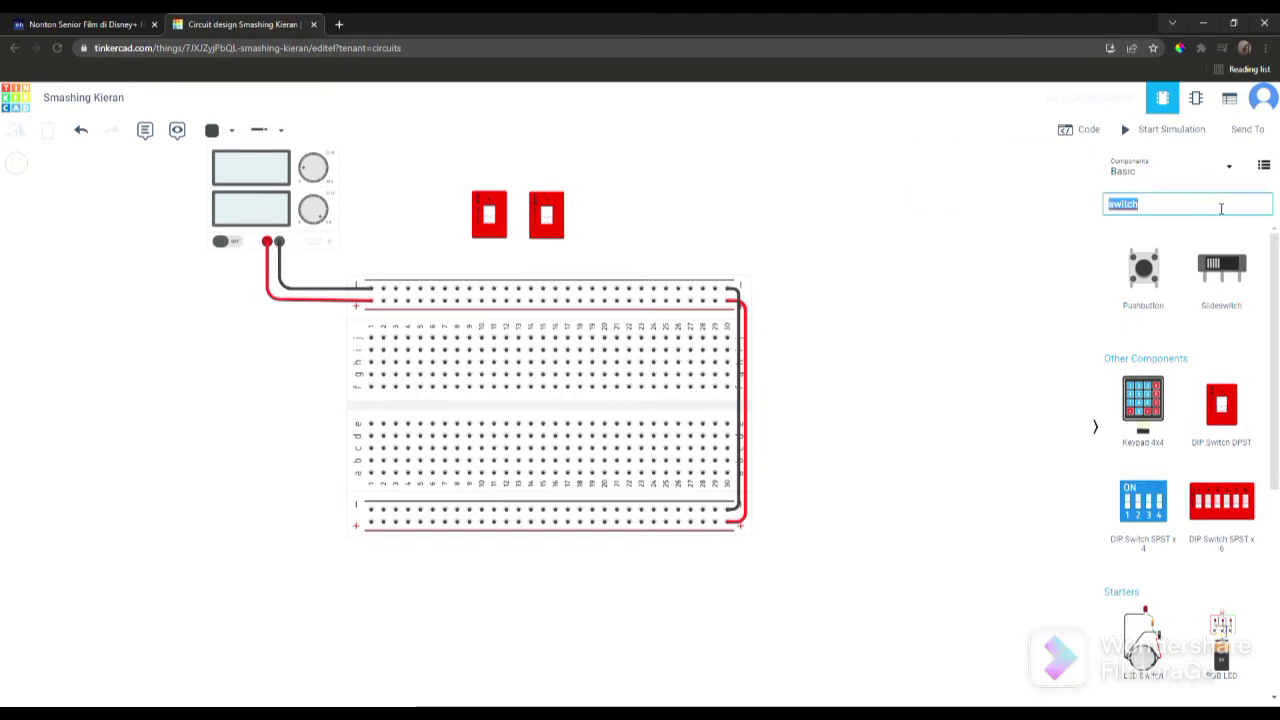
type("74")
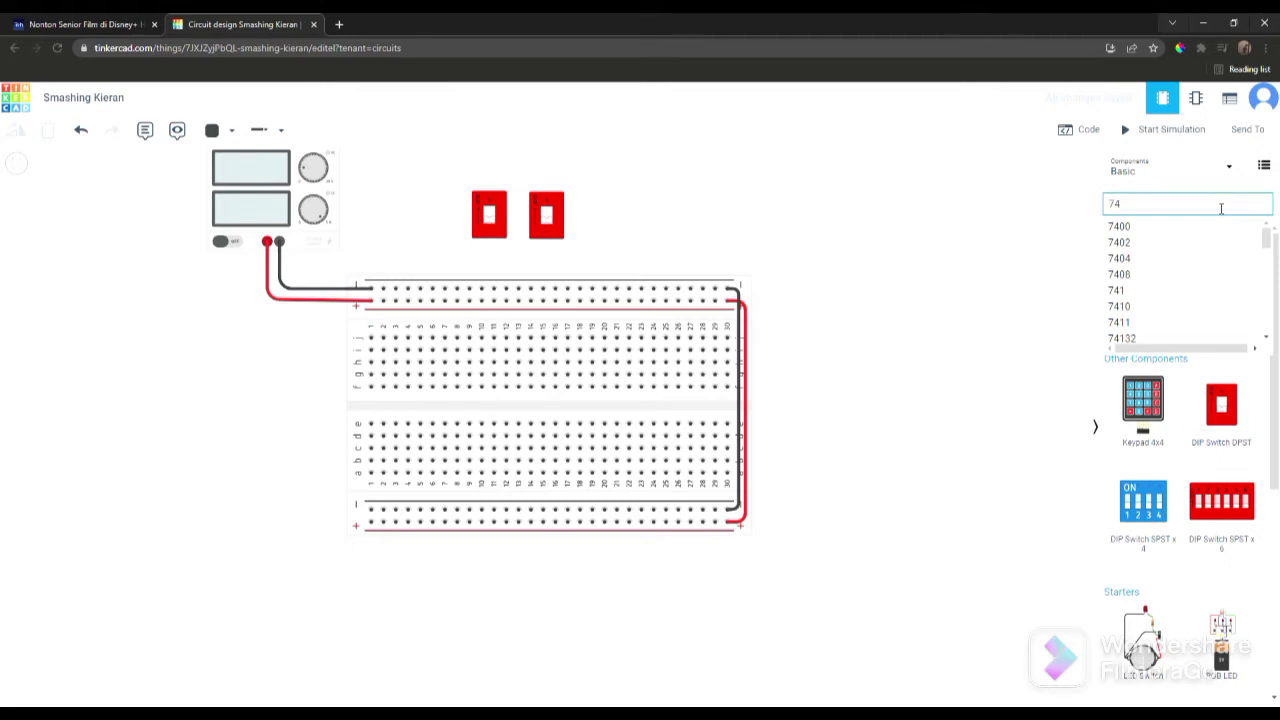
type("hc")
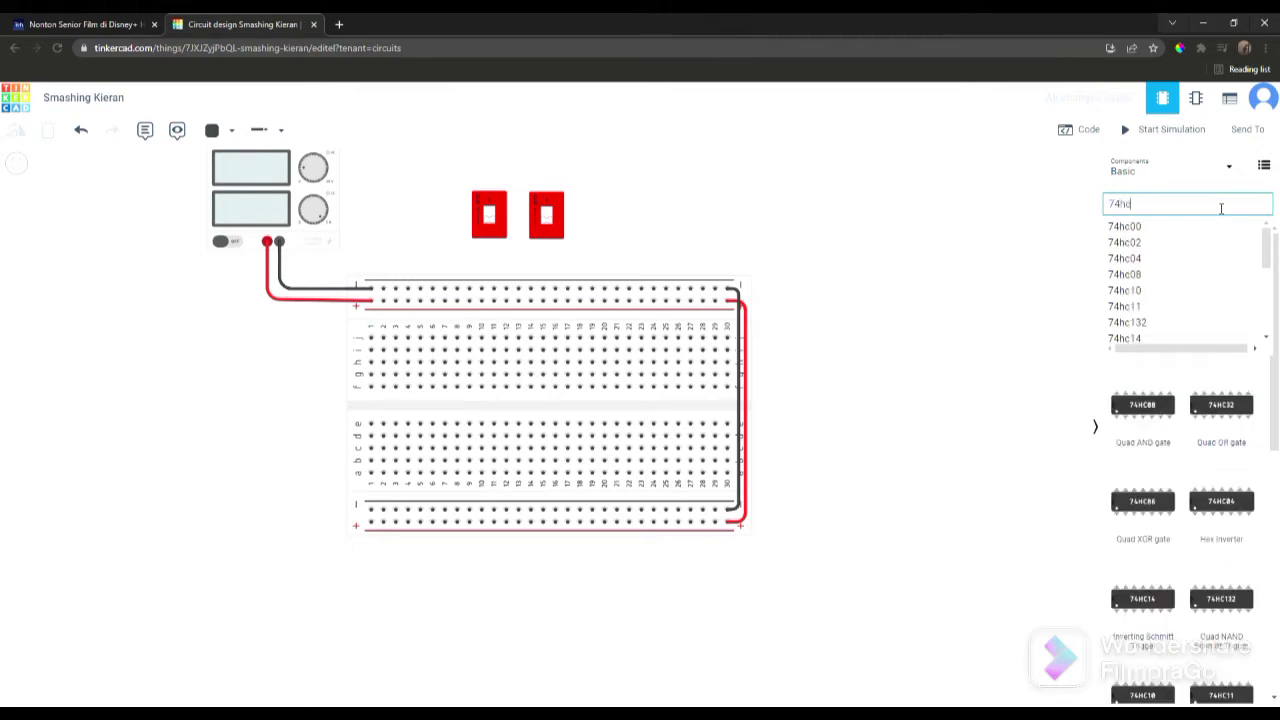
type("3")
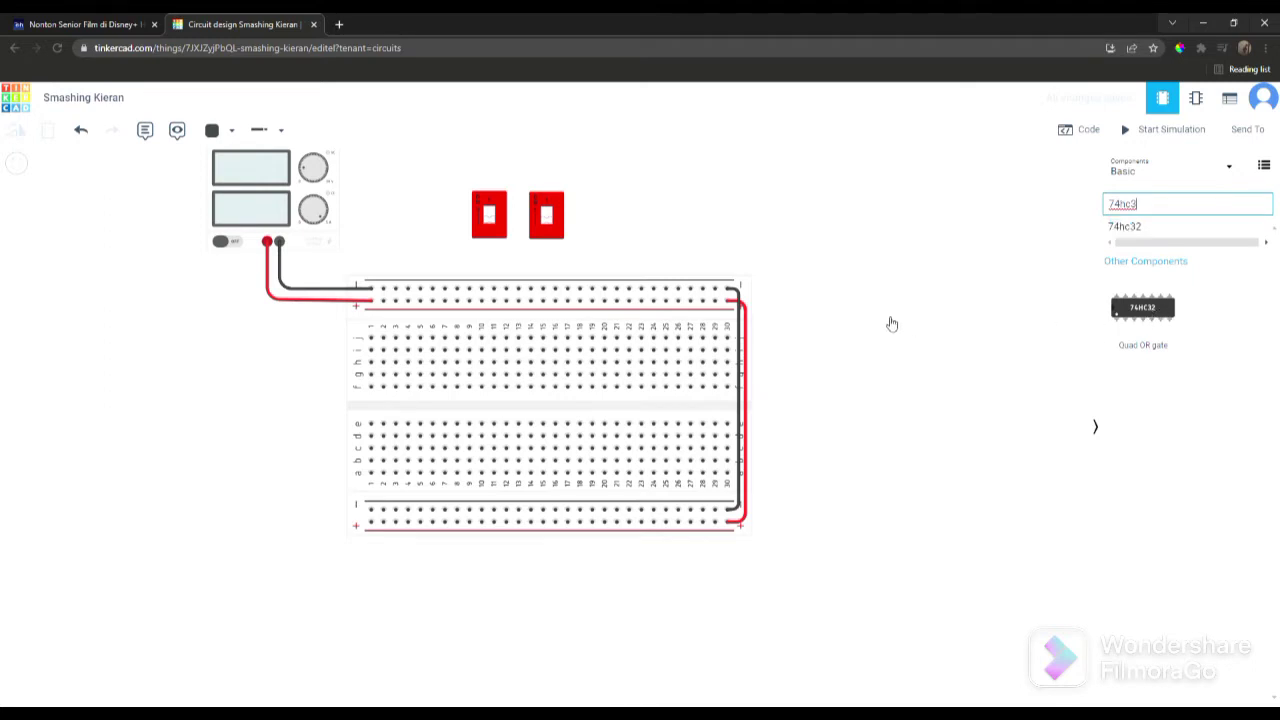
left_click_drag(892, 324, 538, 405)
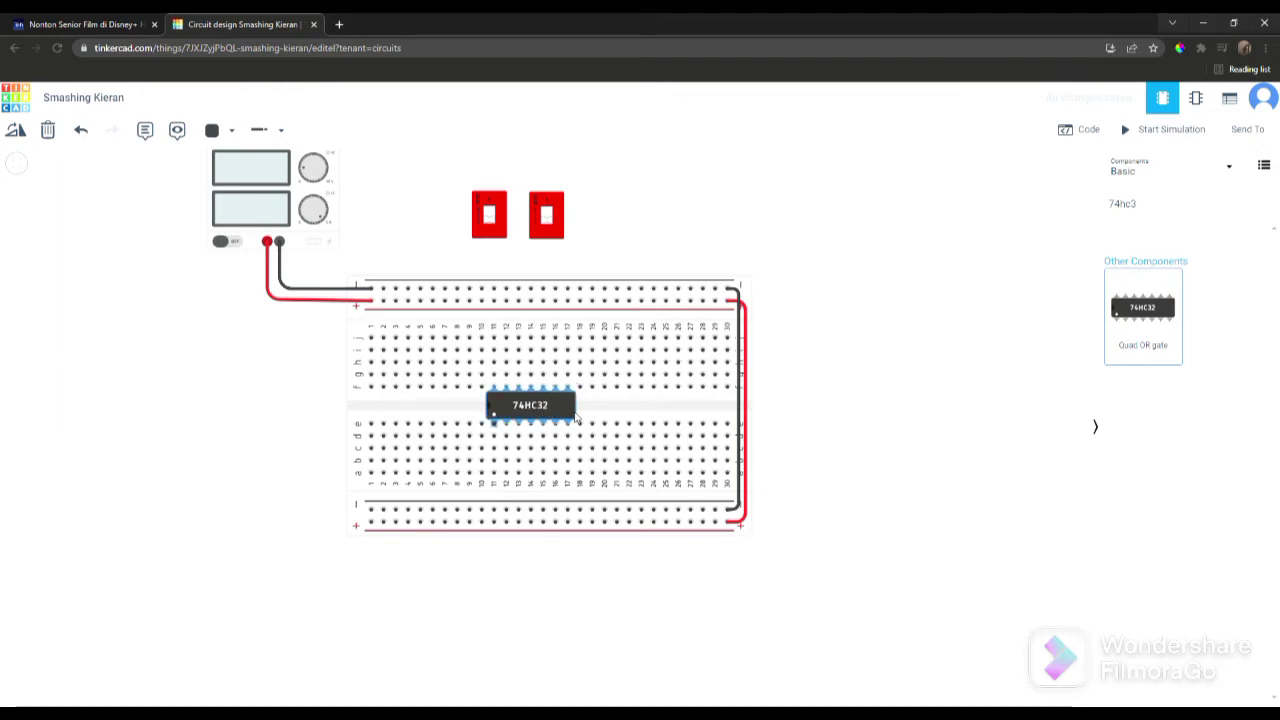
left_click(806, 400)
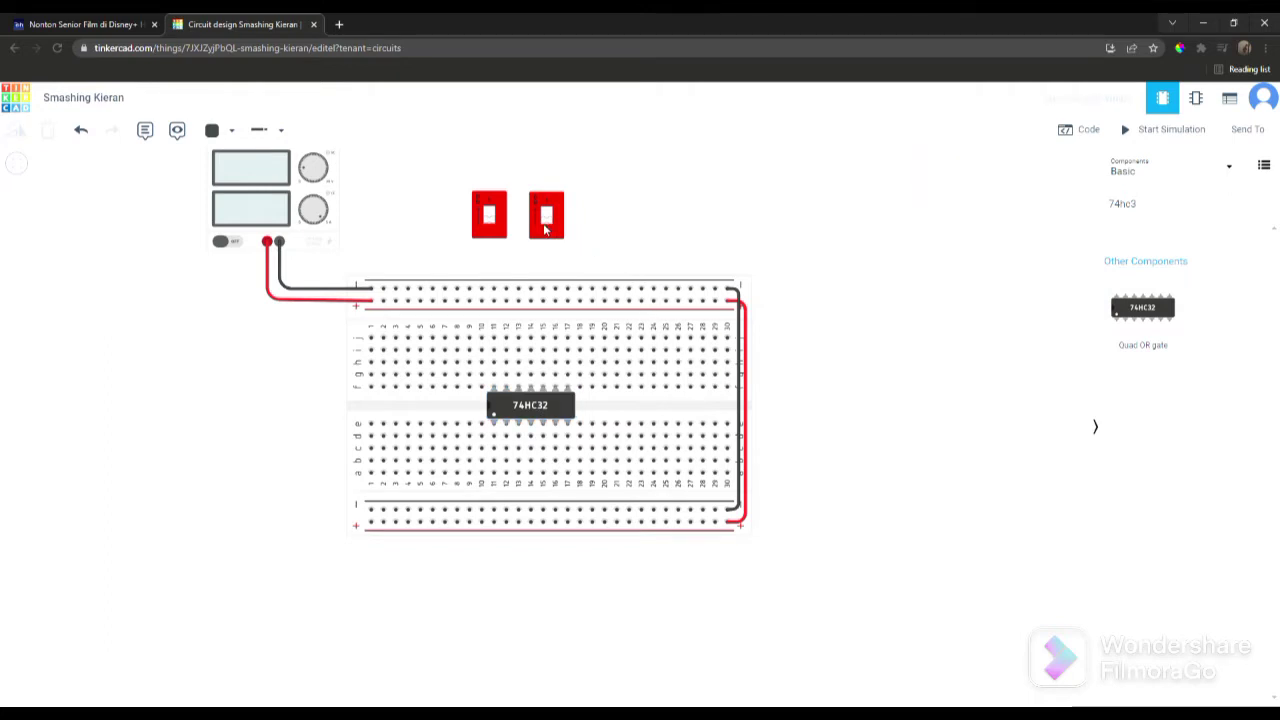
Step: Wire hole j11, above the chip's power pin, to the upper positive rail and colour the wire red
left_click(493, 337)
left_click(493, 301)
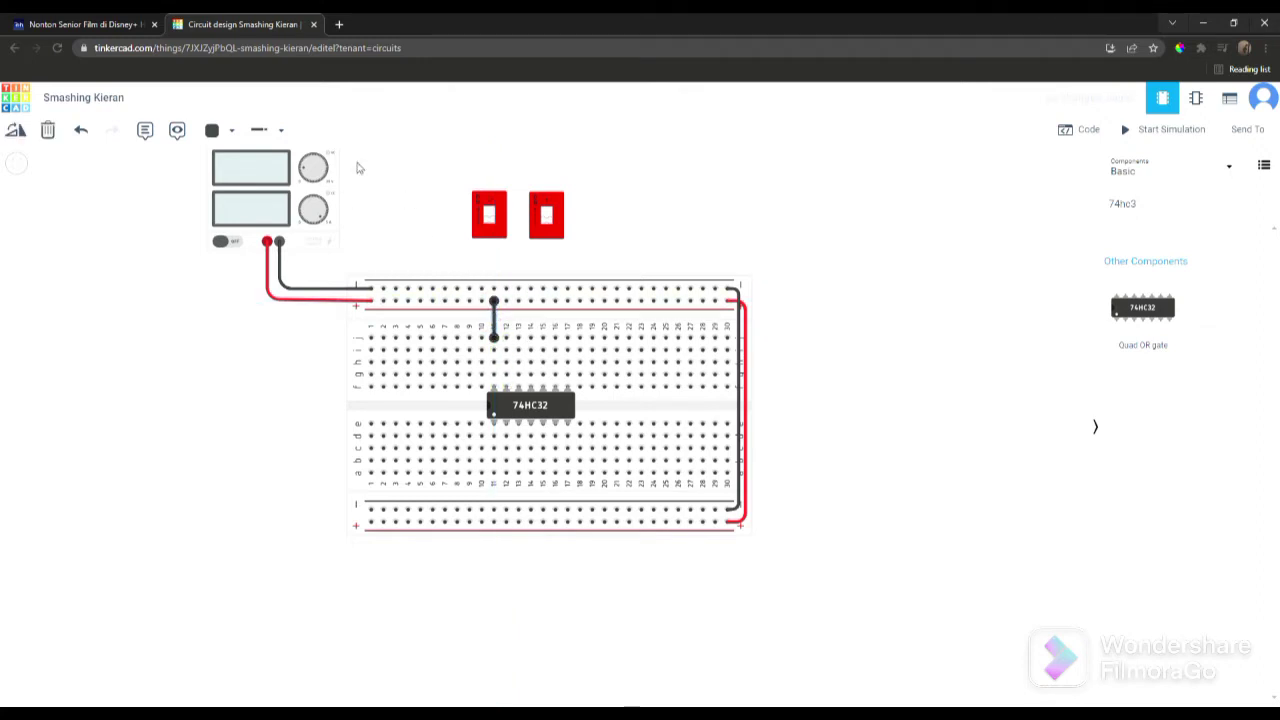
left_click(212, 130)
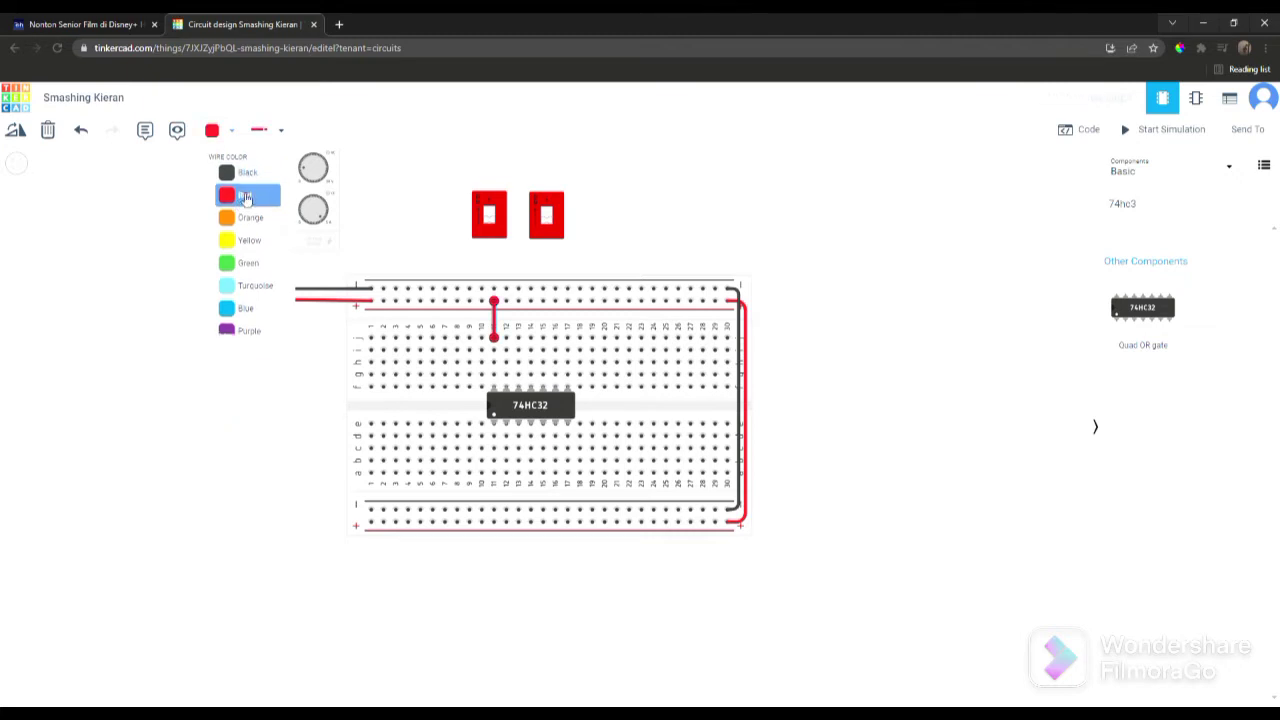
left_click(245, 197)
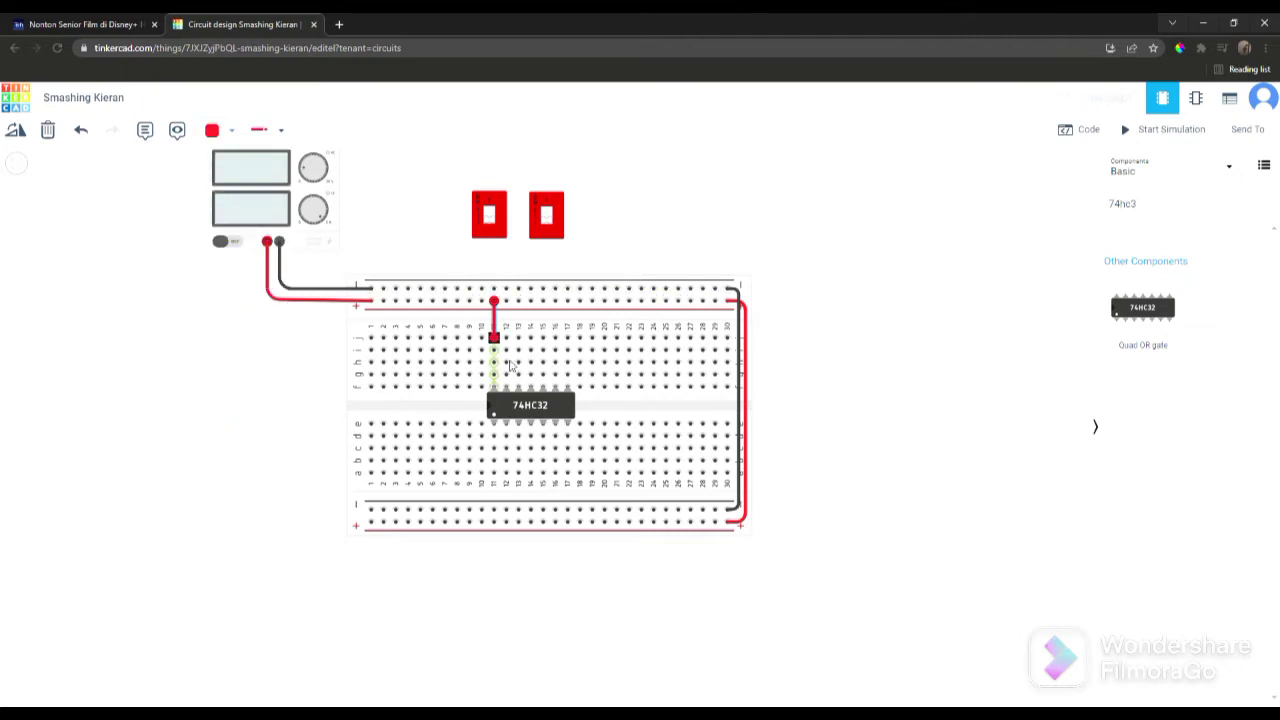
Step: Wire hole b17, below the chip's ground pin, to the lower negative rail and colour the wire black
left_click(568, 461)
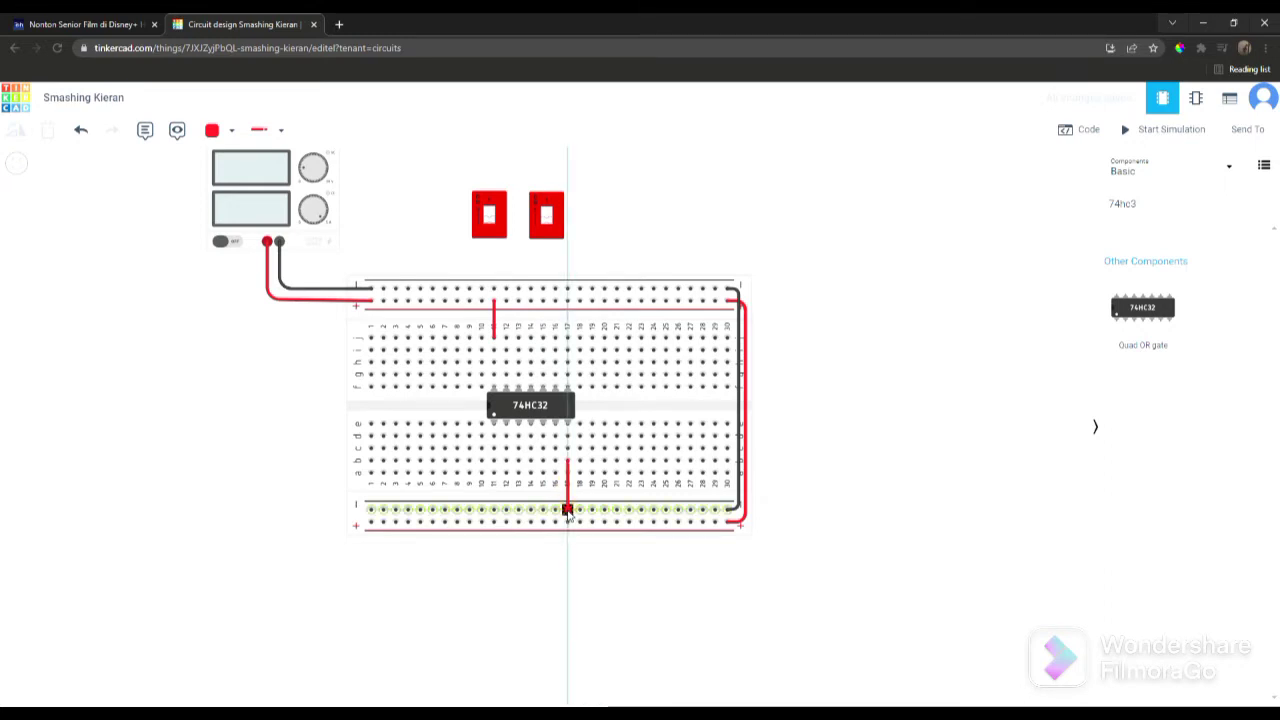
left_click(568, 510)
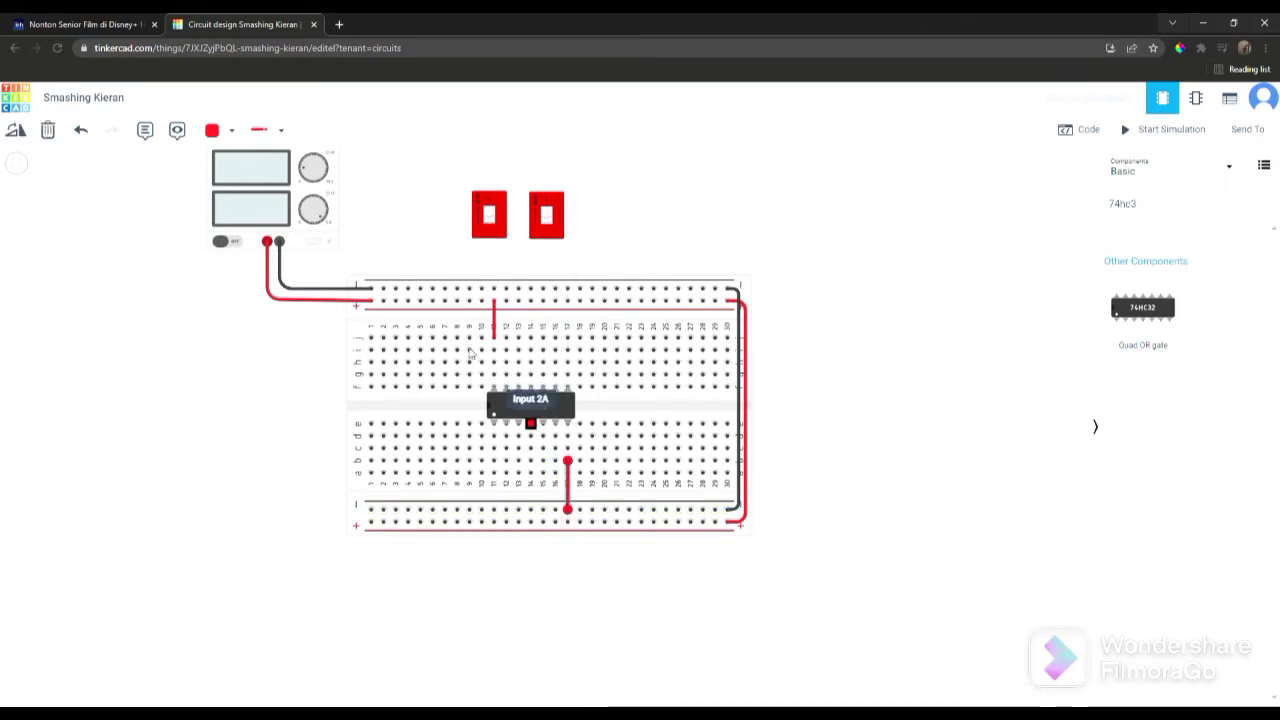
left_click(230, 131)
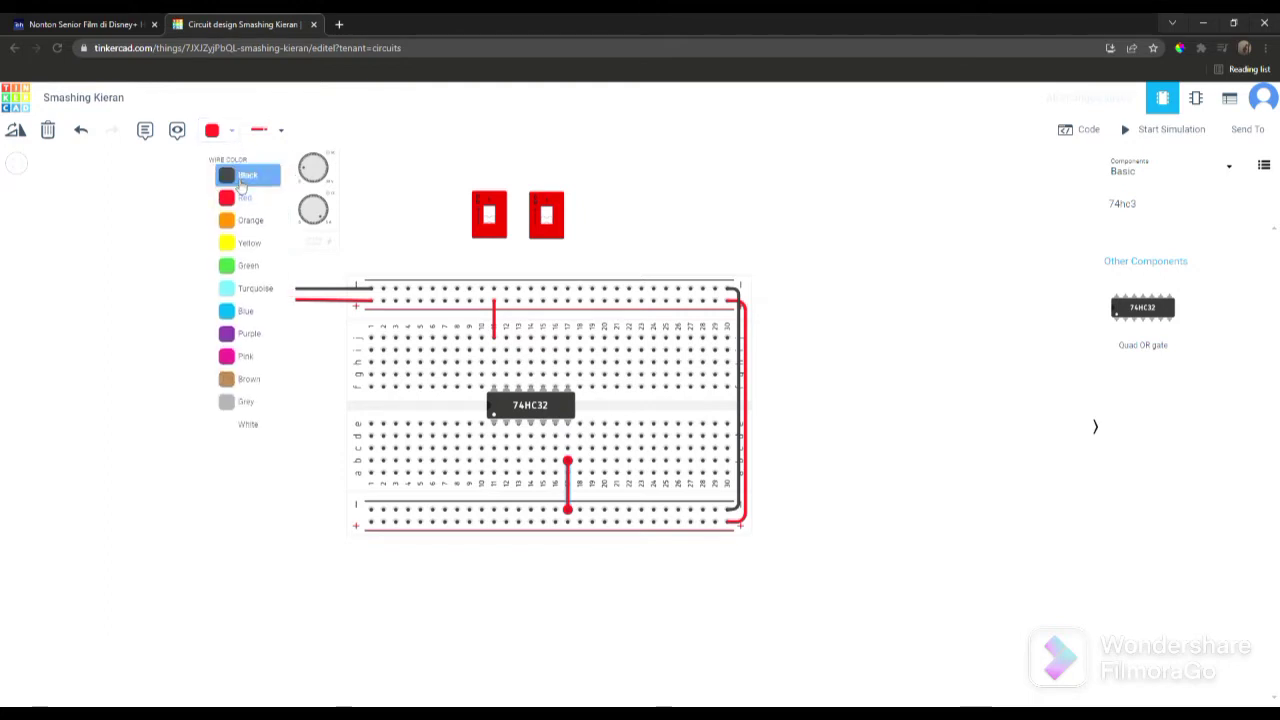
left_click(241, 178)
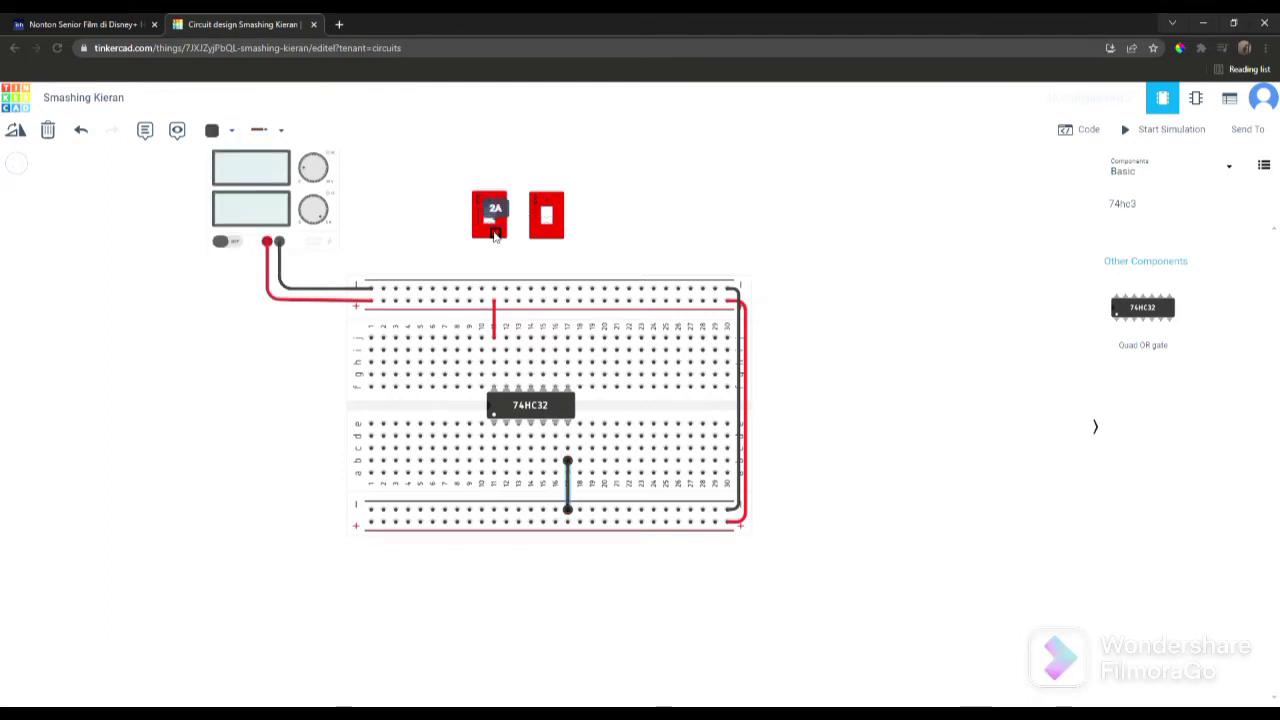
left_click(496, 231)
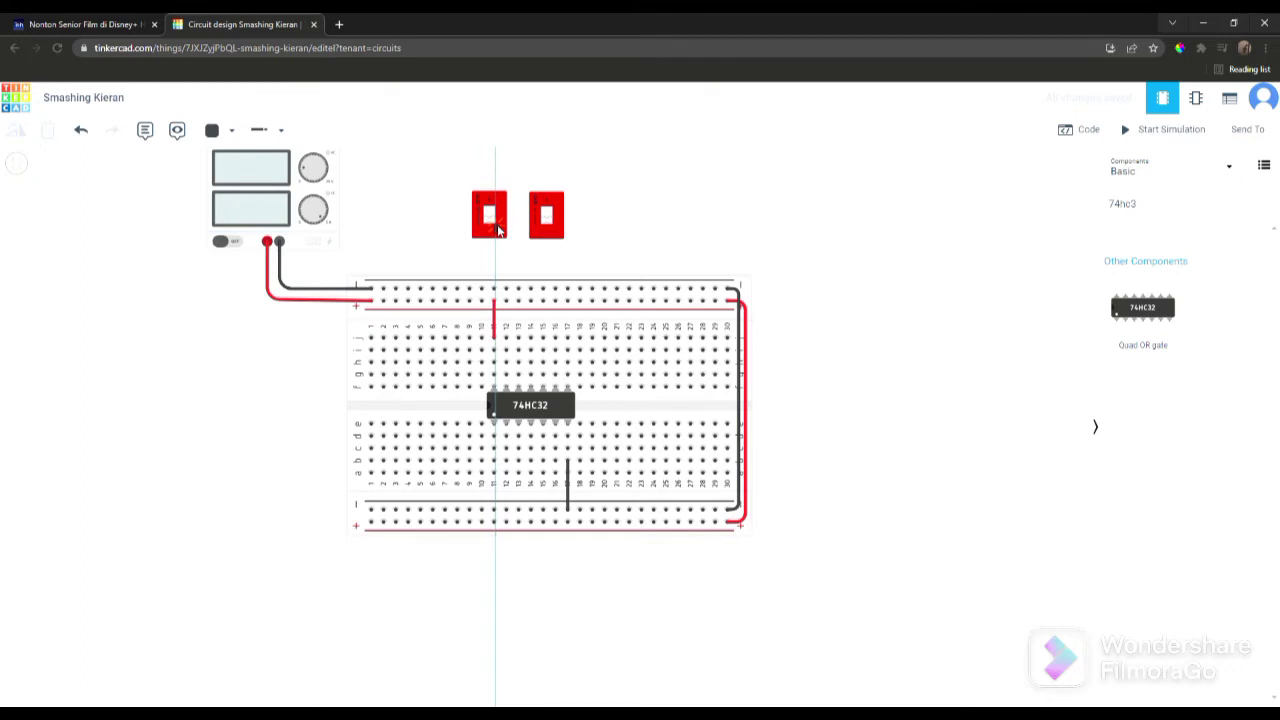
left_click(494, 208)
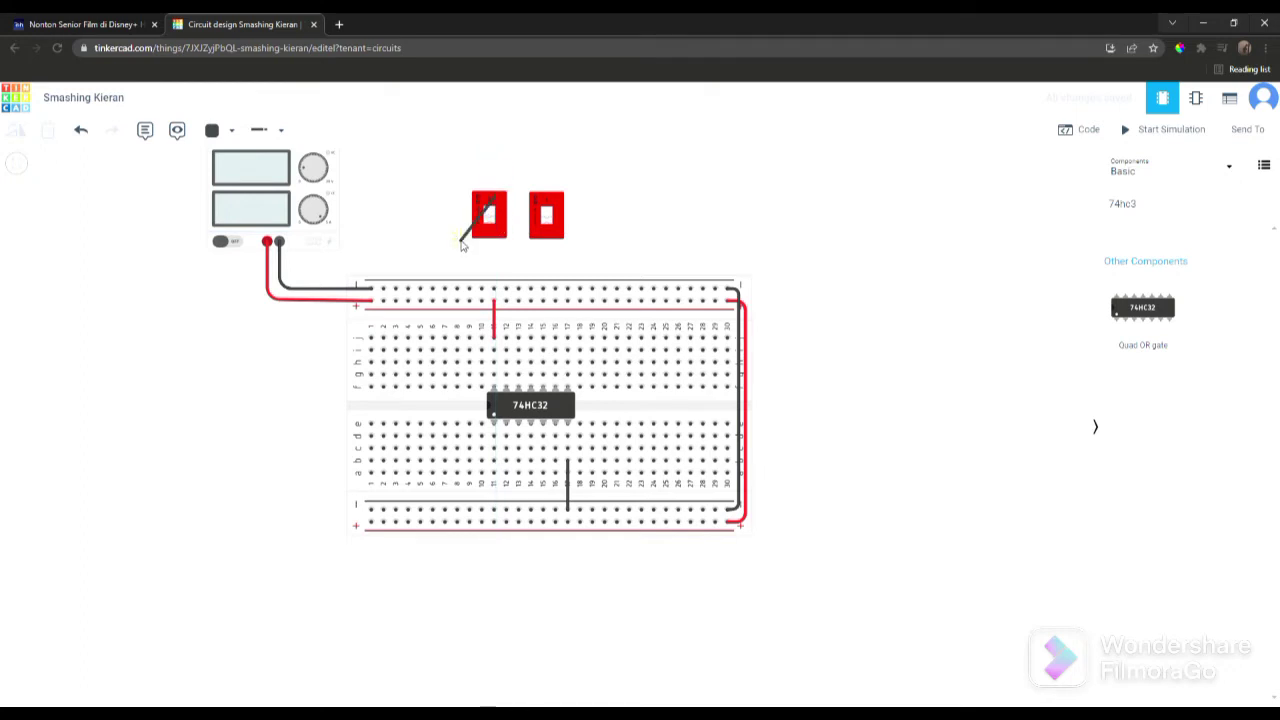
key("Escape")
Step: Move both DIP switches onto the breadboard's centre gap side by side, with pins in columns 2–3 and 5–6
left_click(487, 214)
left_click_drag(485, 222, 391, 400)
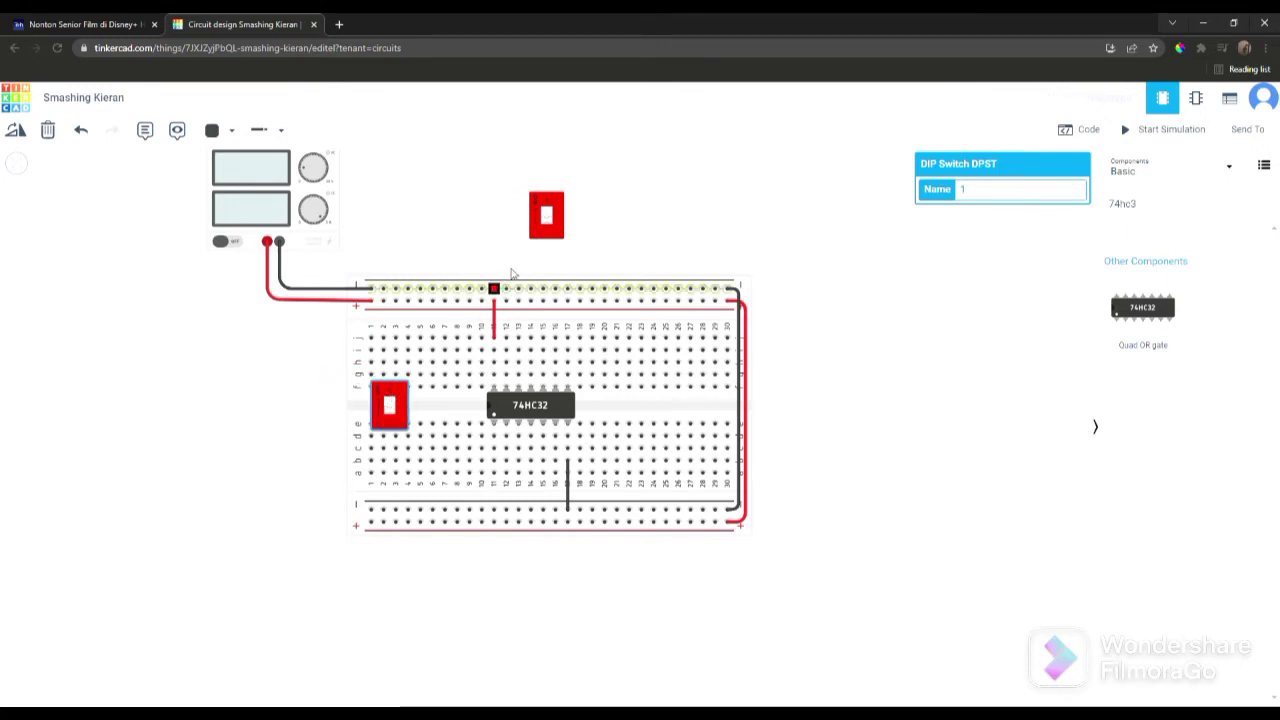
left_click(546, 220)
left_click_drag(537, 232, 427, 410)
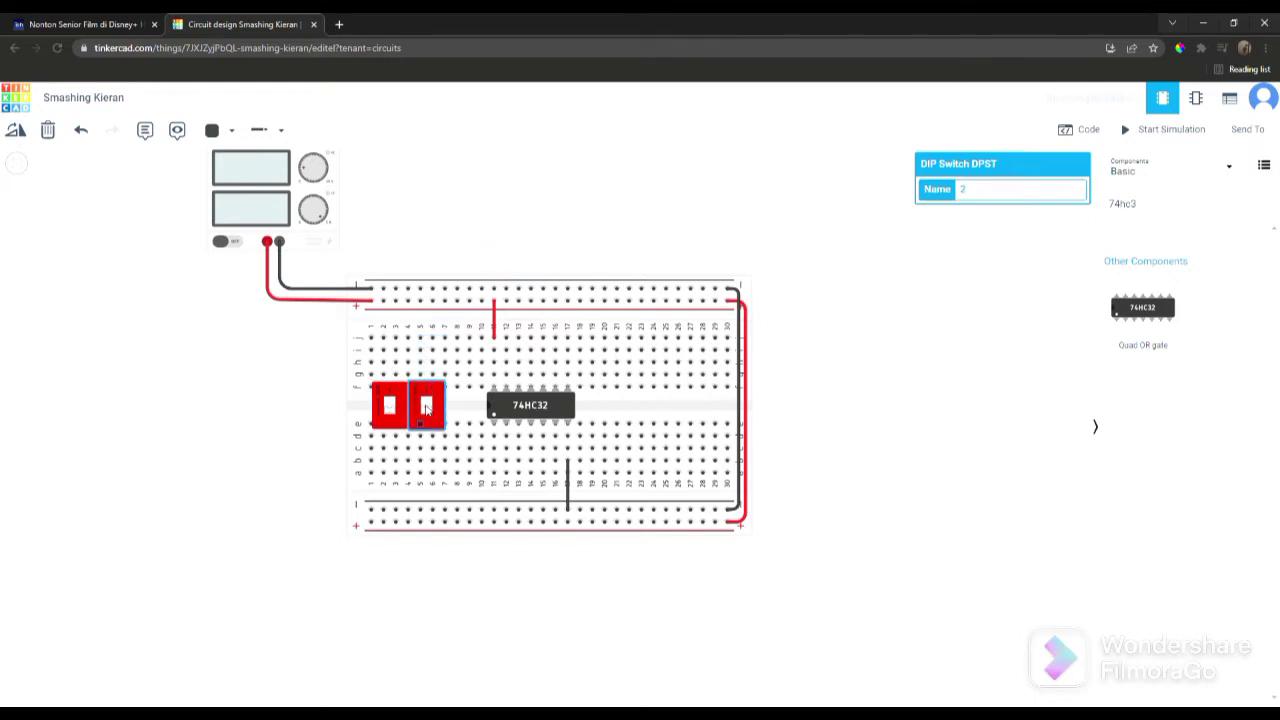
left_click(511, 240)
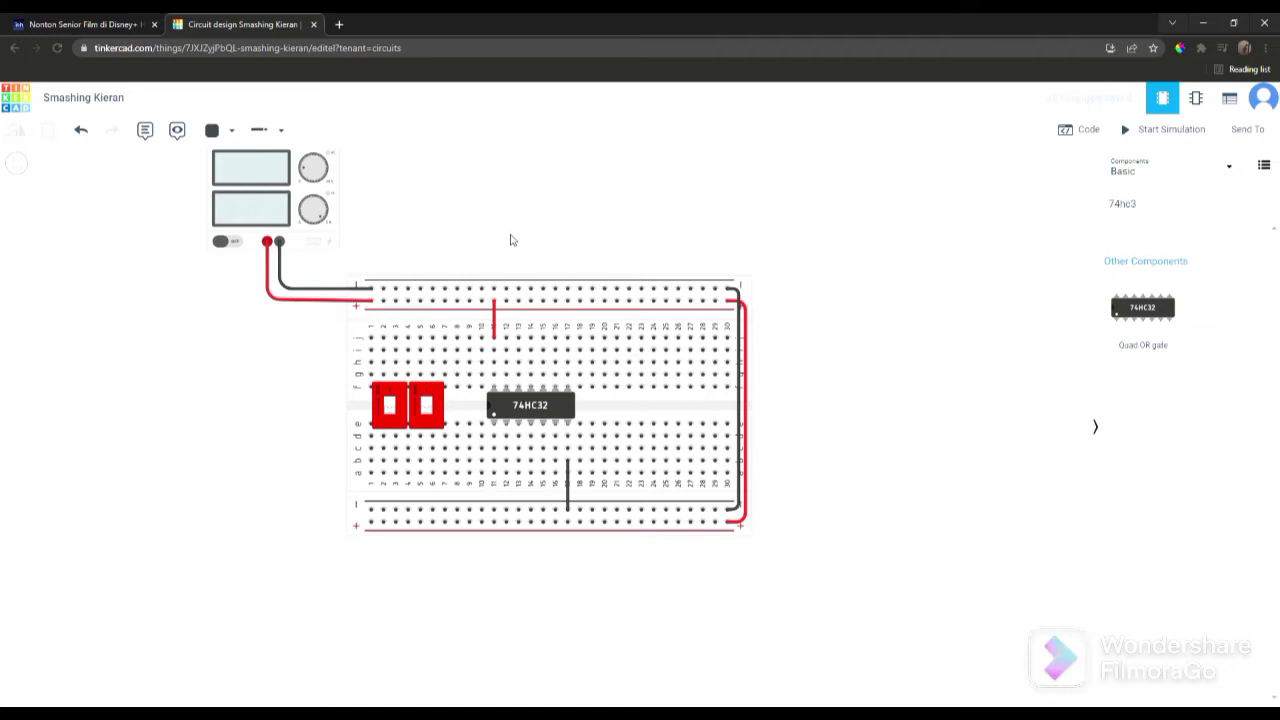
Step: Try to route a wire from the first switch's column 2 pin around the second switch to hole c8, and undo it
left_click(383, 390)
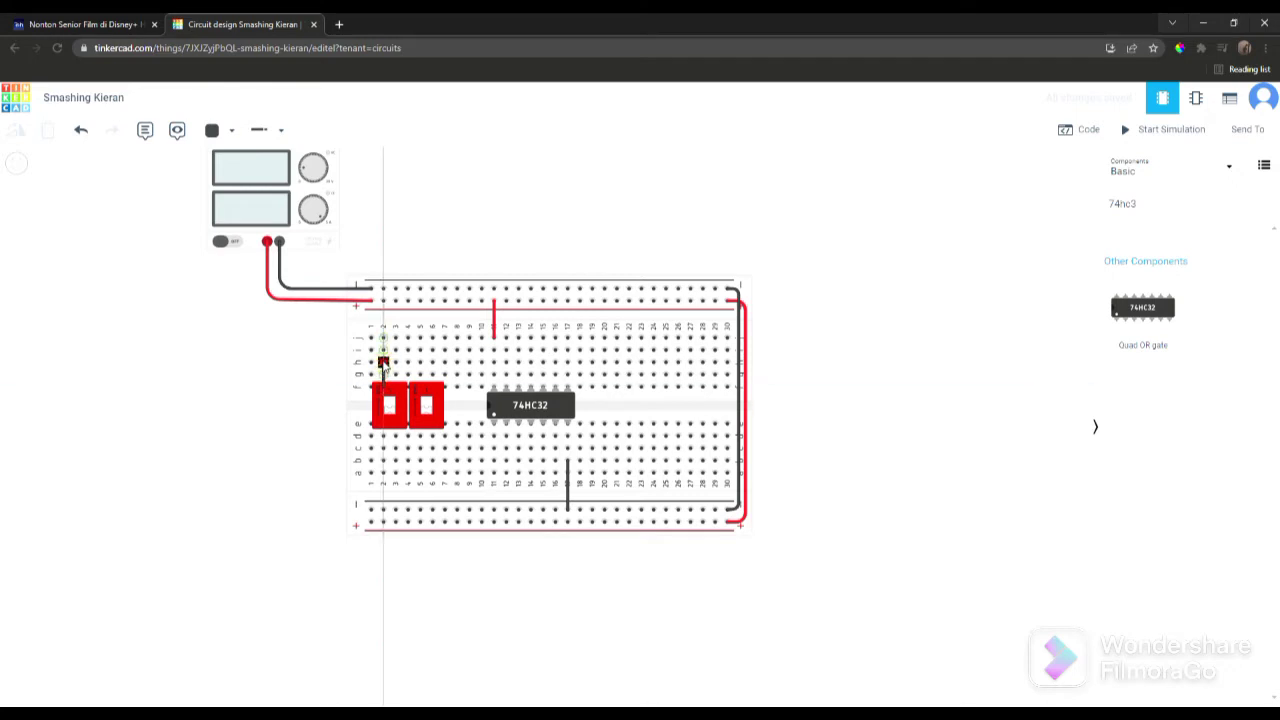
left_click(384, 359)
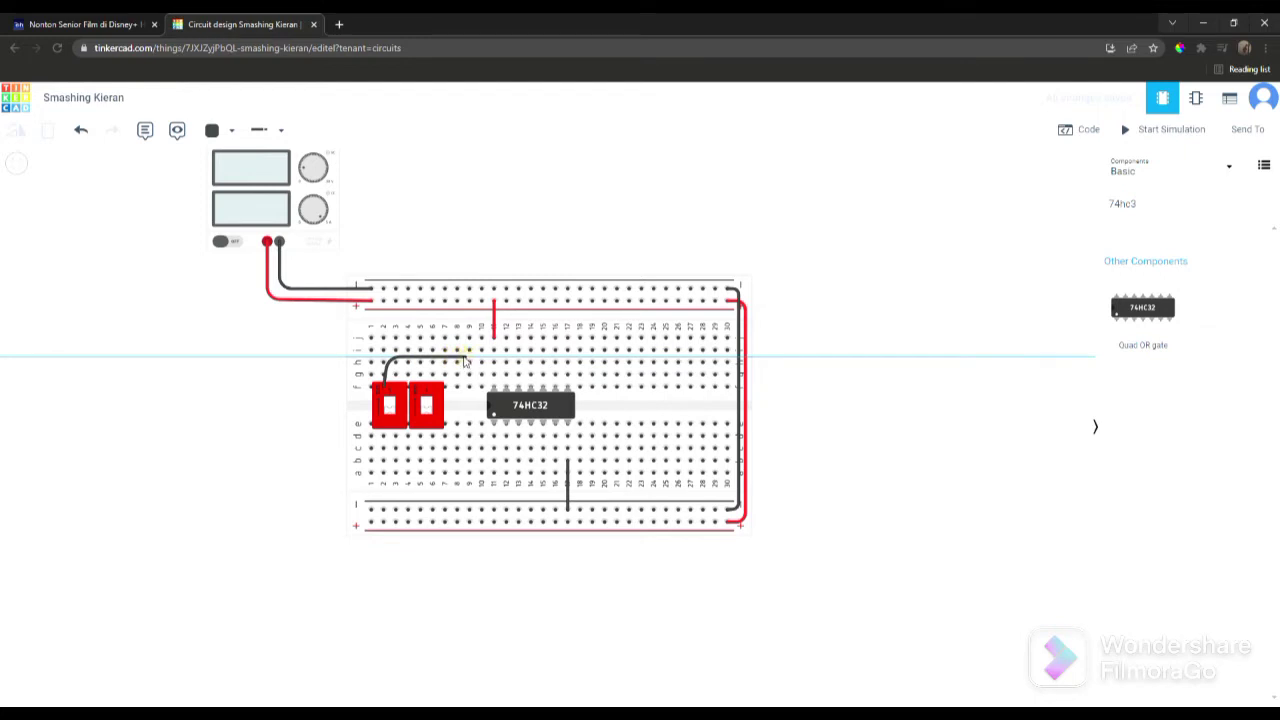
left_click(463, 359)
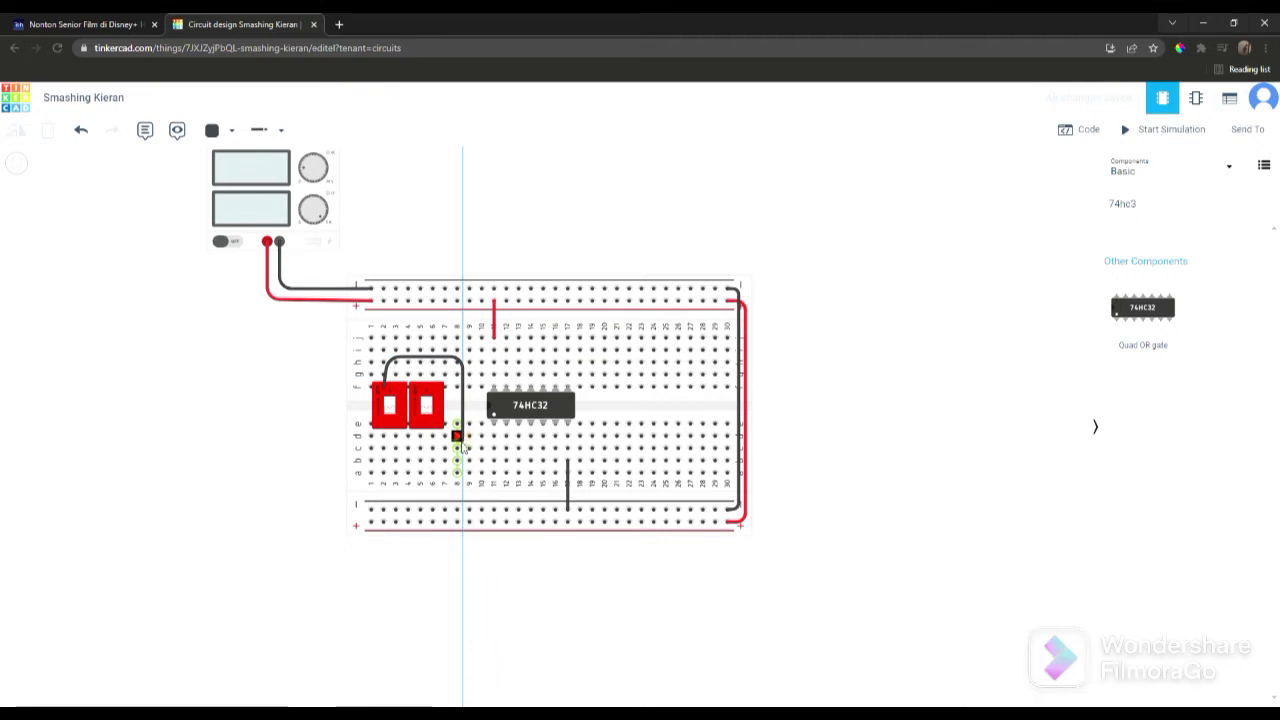
left_click(457, 449)
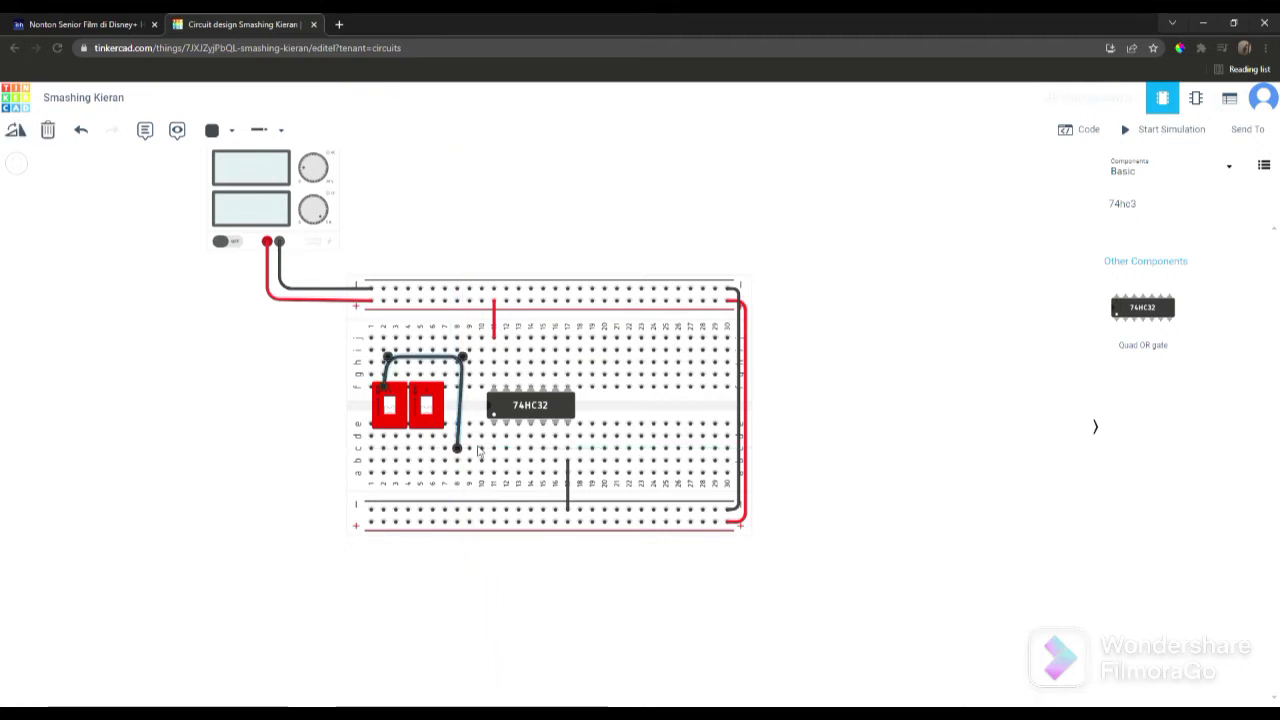
mouse_move(457, 449)
left_mouse_down()
mouse_move(474, 451)
mouse_move(458, 450)
left_mouse_up()
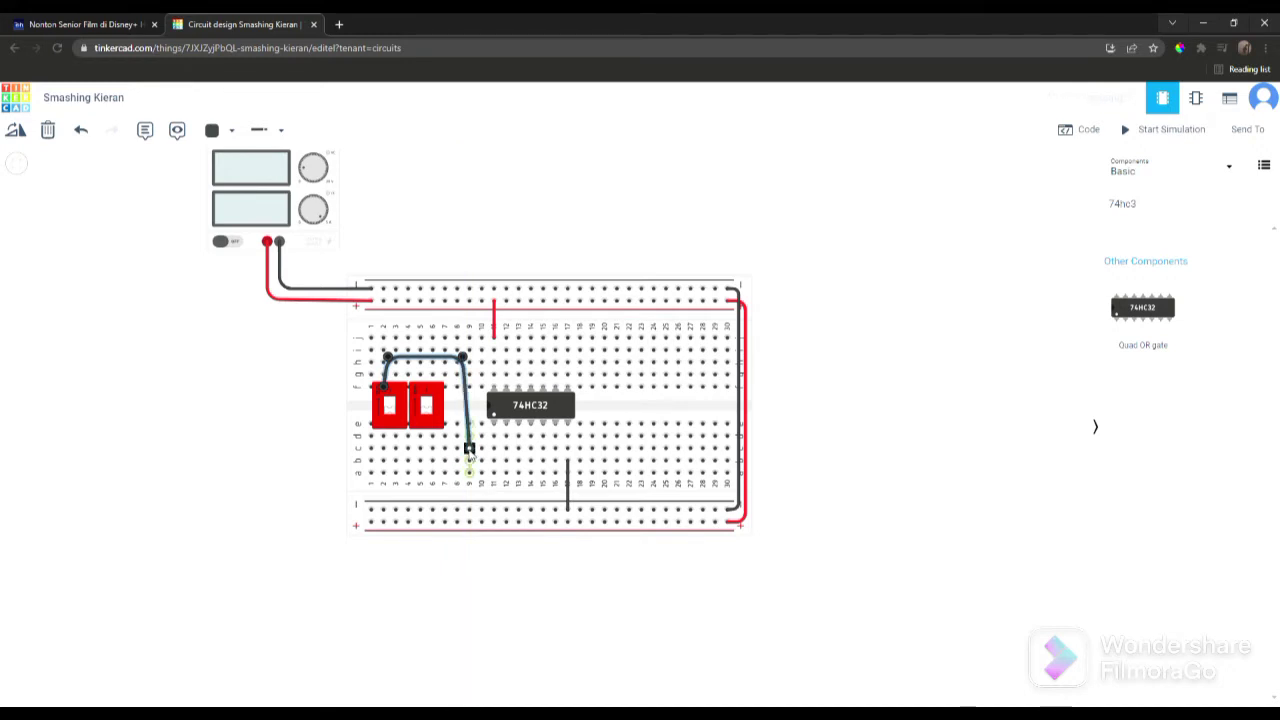
key("ctrl+z")
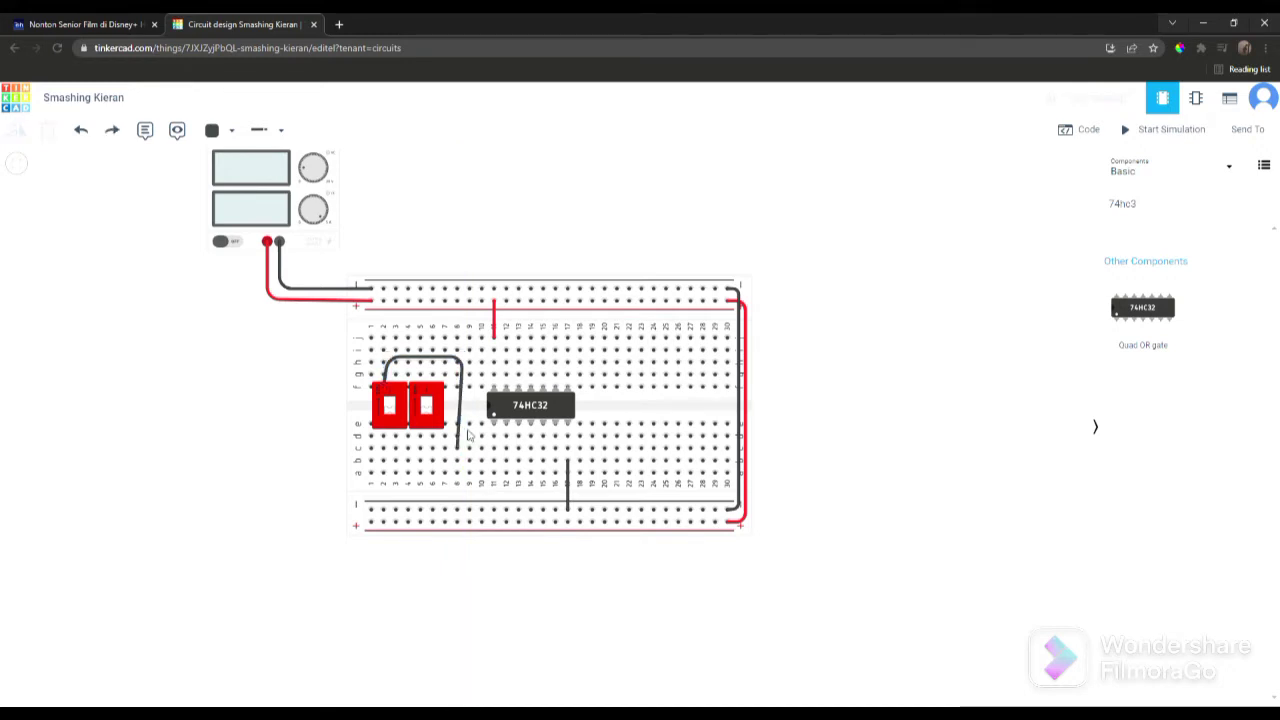
key("ctrl+z")
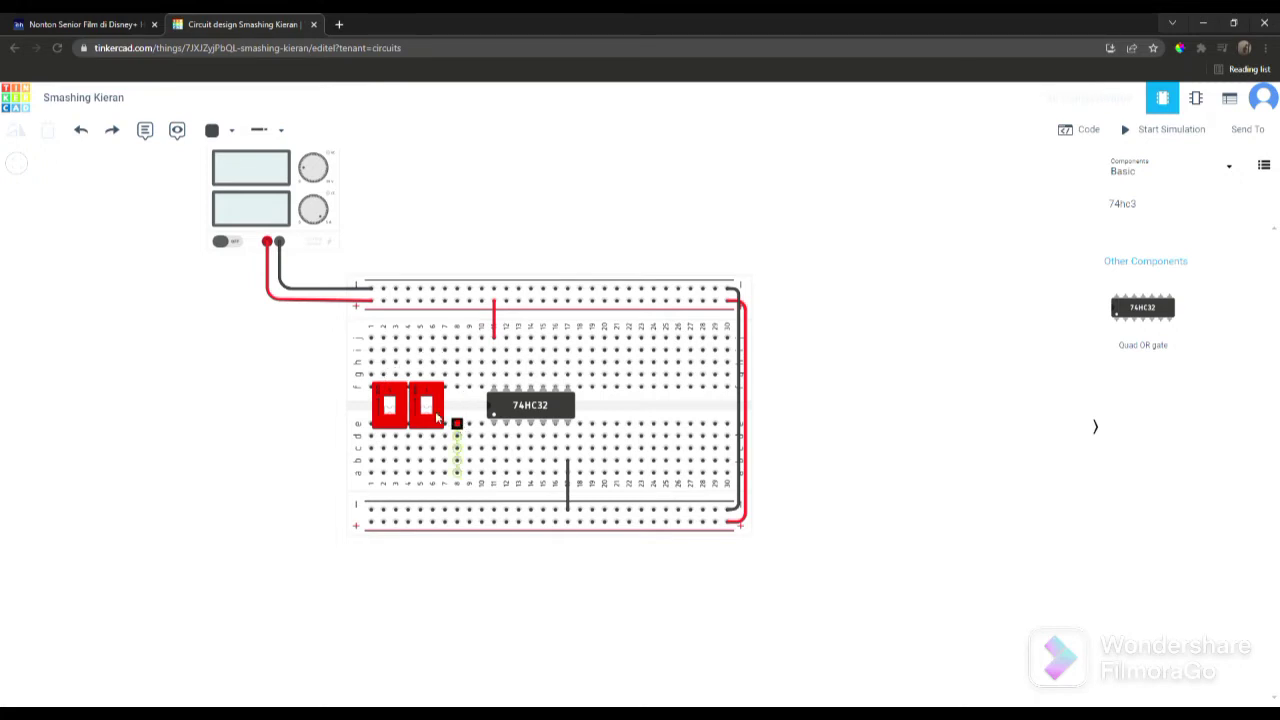
Step: Route a wire from the first switch's column 2 pin over the second switch and down to hole c11, and colour it orange
left_click(384, 390)
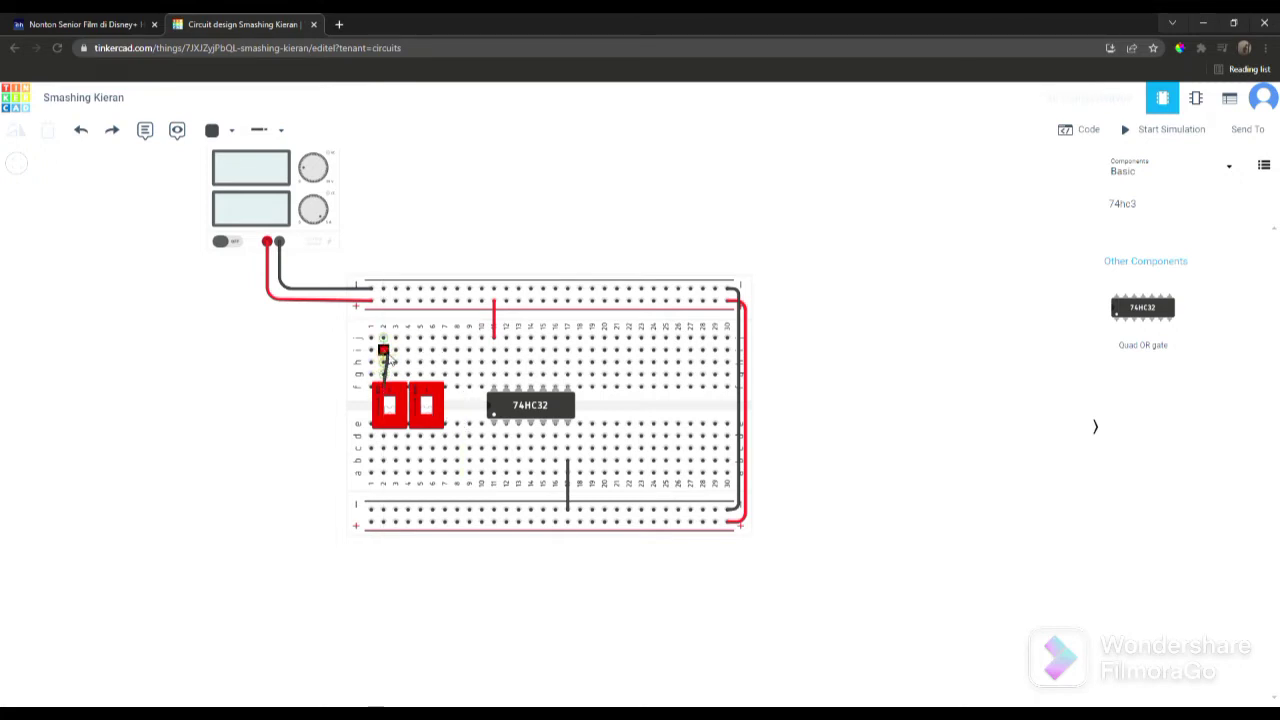
left_click(457, 351)
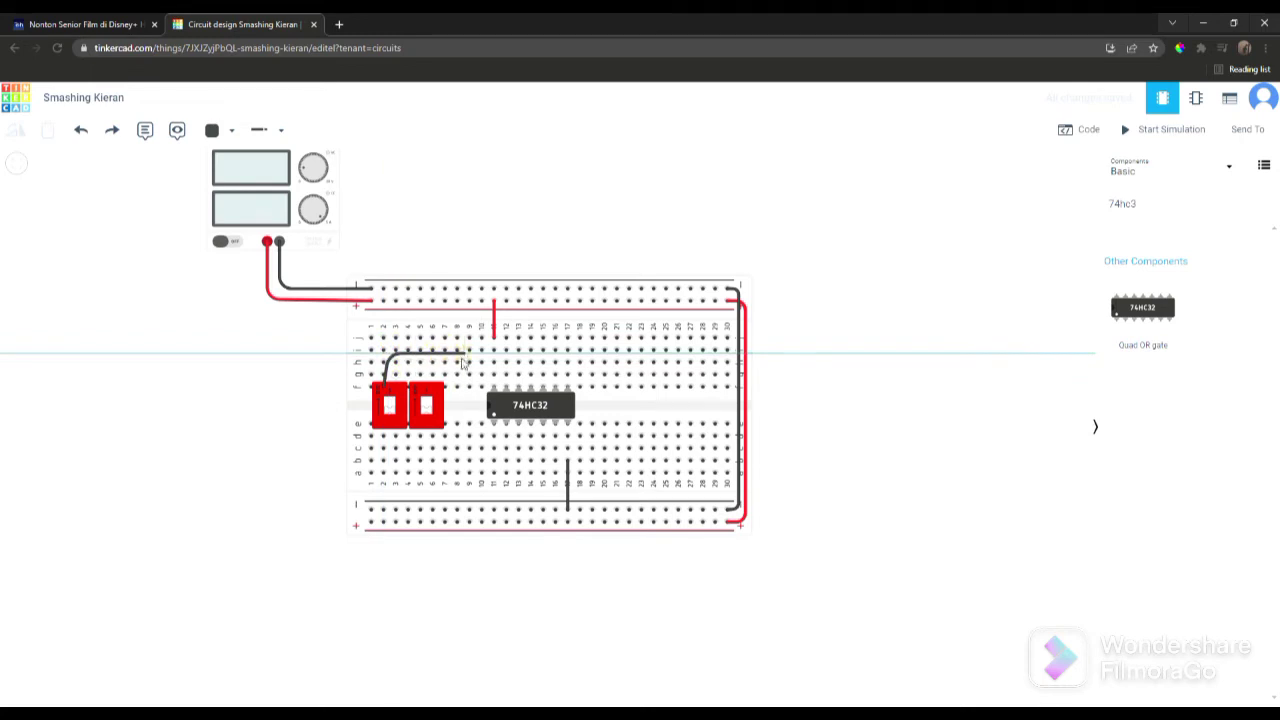
left_click(460, 448)
mouse_move(460, 448)
left_mouse_down()
mouse_move(493, 447)
mouse_move(472, 428)
mouse_move(465, 450)
left_mouse_up()
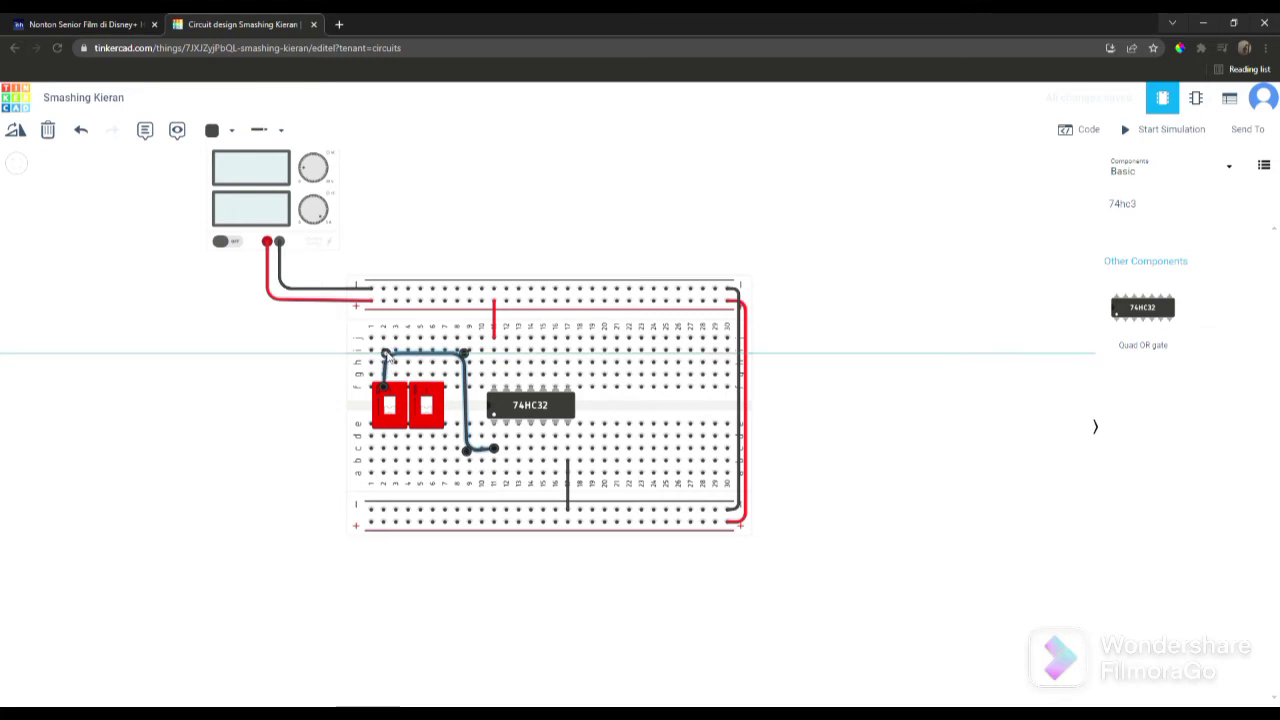
left_click(465, 236)
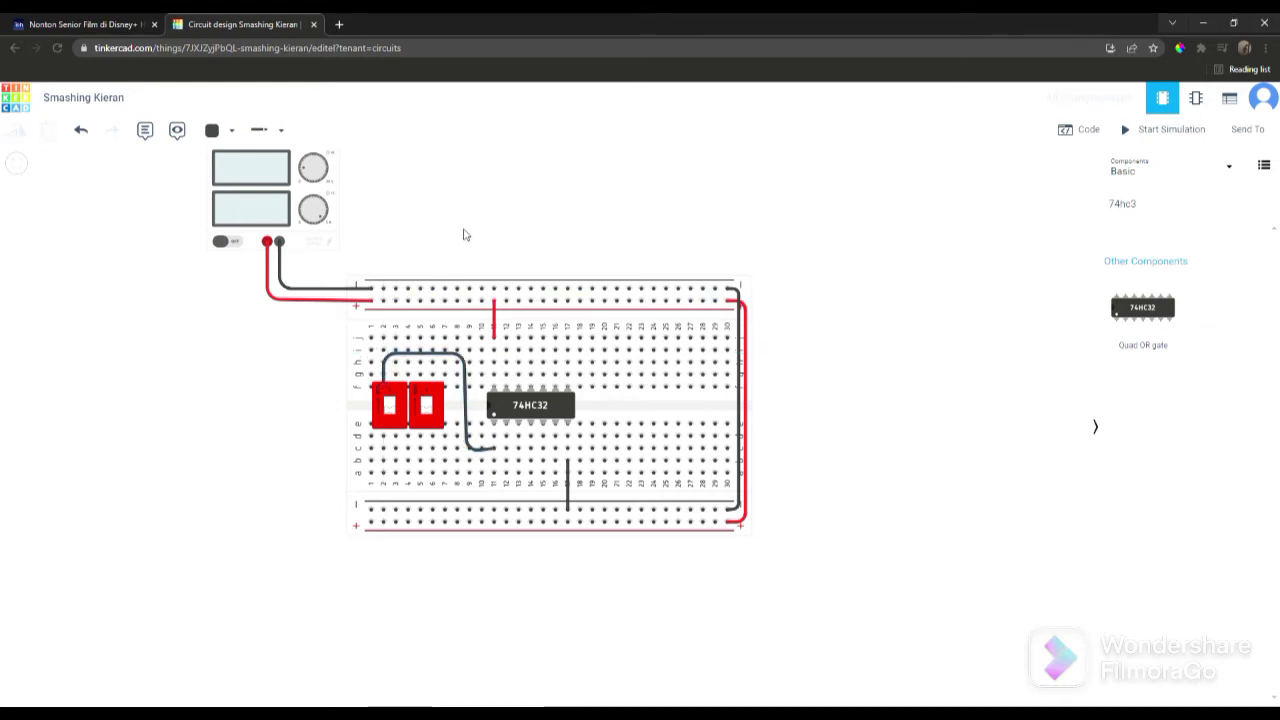
left_click(458, 355)
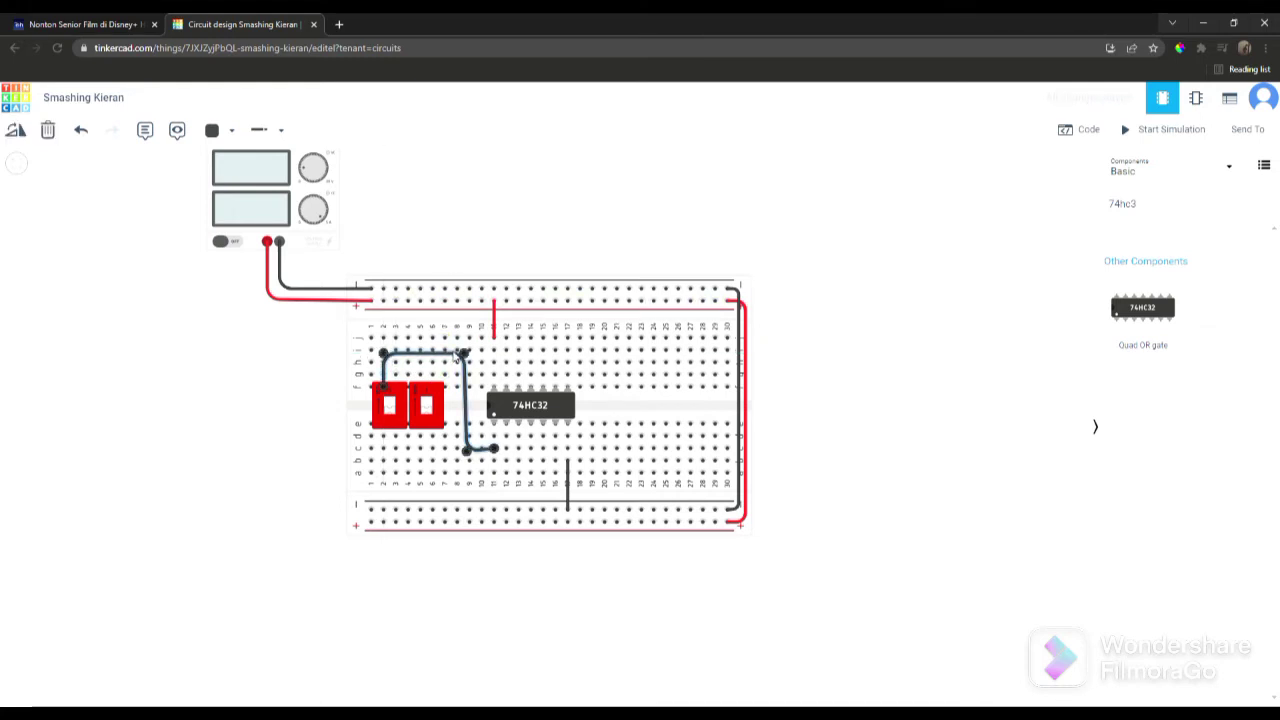
left_click(231, 138)
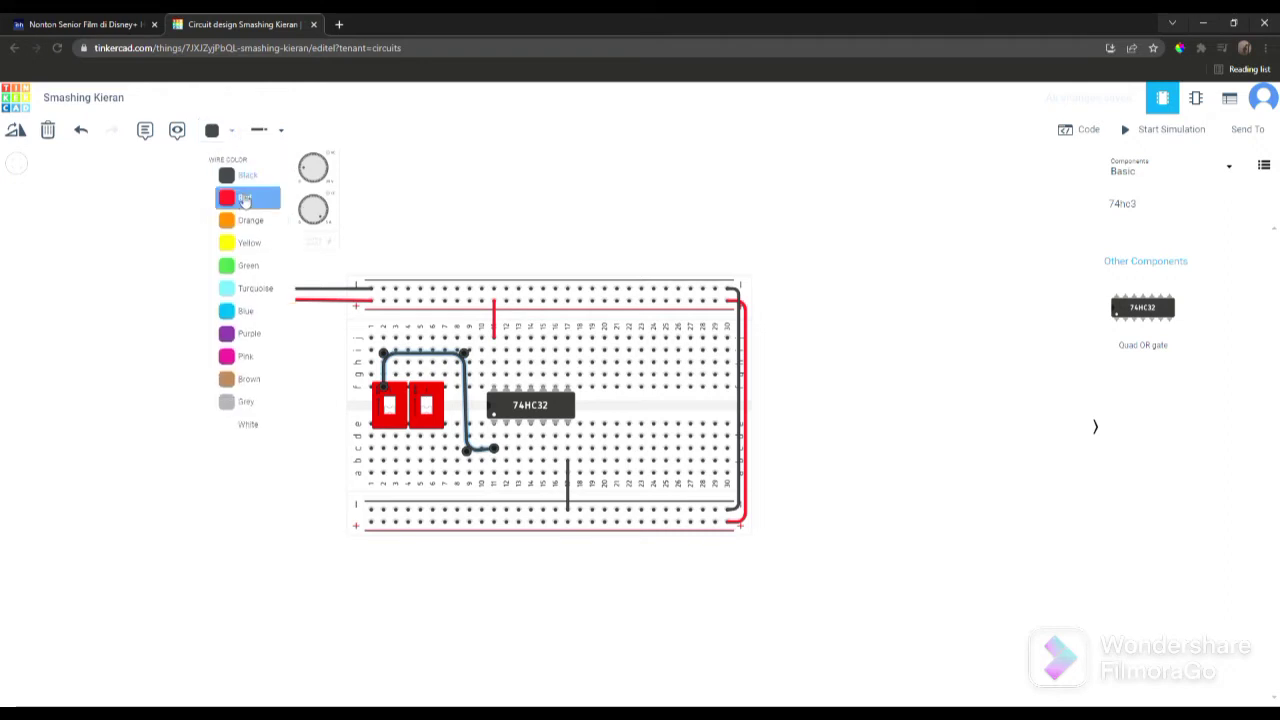
left_click(246, 218)
left_click(483, 224)
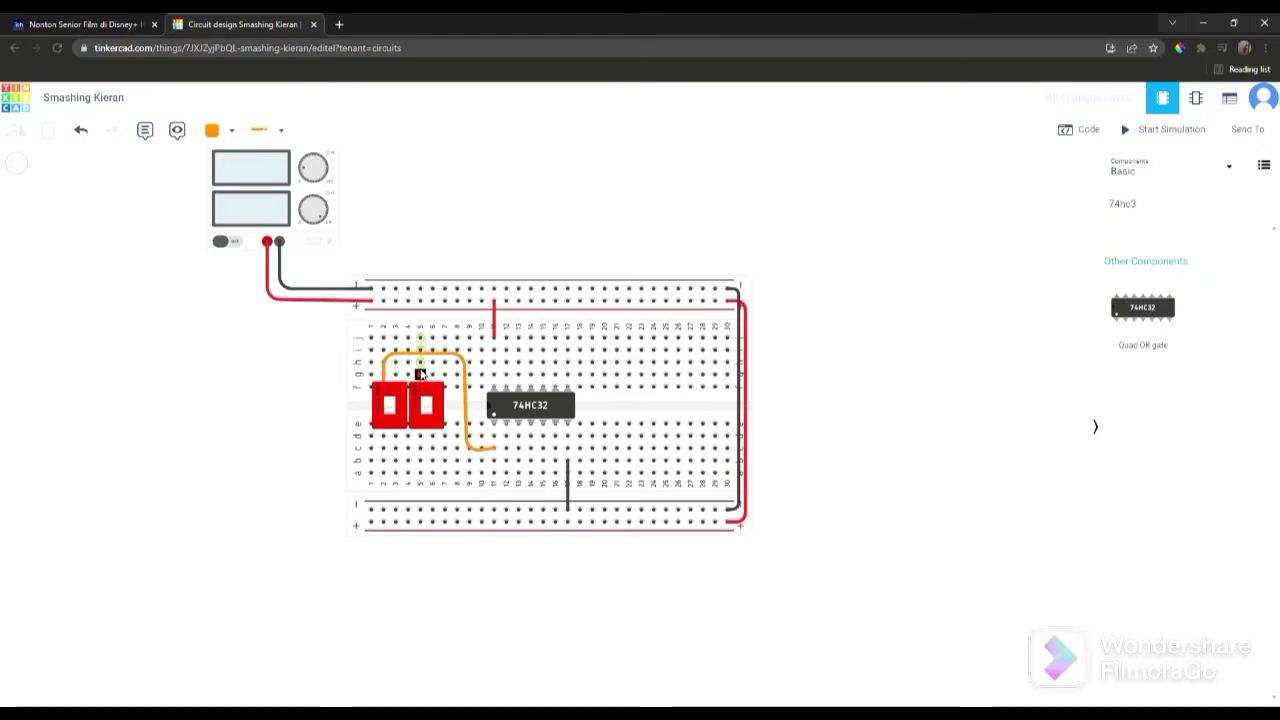
Step: Route a wire from the second switch's column 5 pin over and down to hole d12, alongside the orange wire, and colour it yellow
left_click(432, 364)
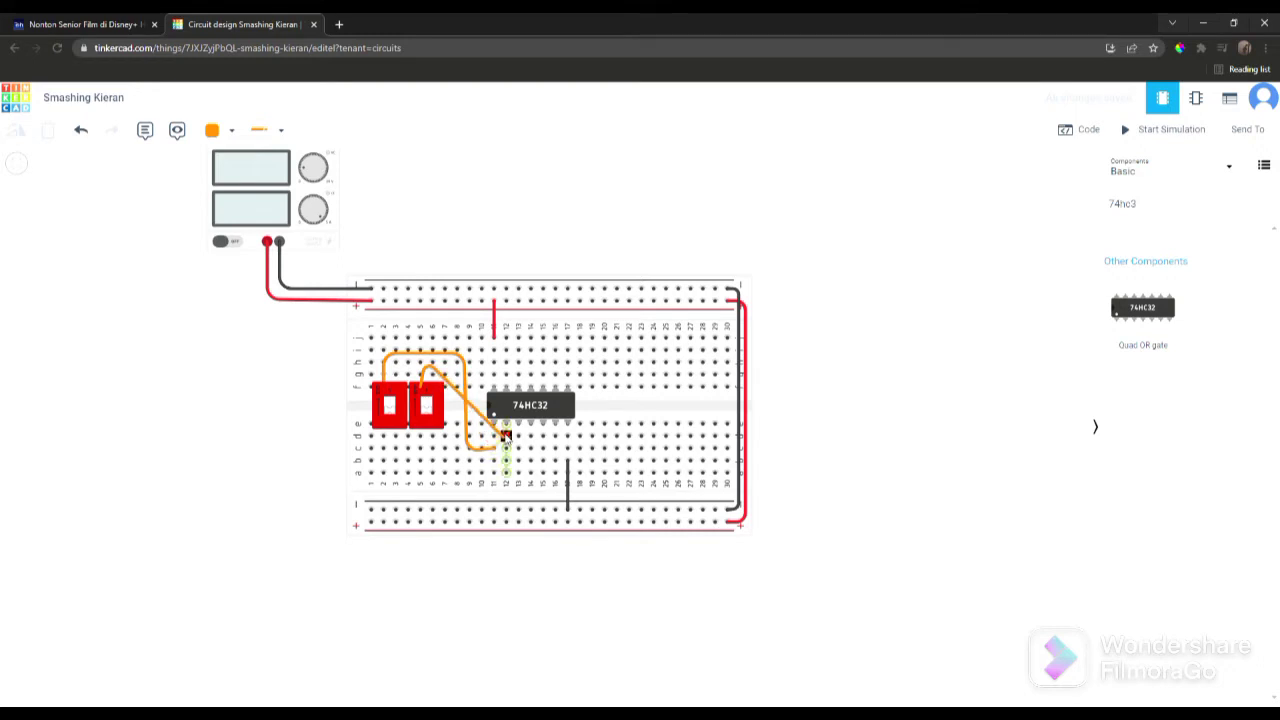
left_click(507, 436)
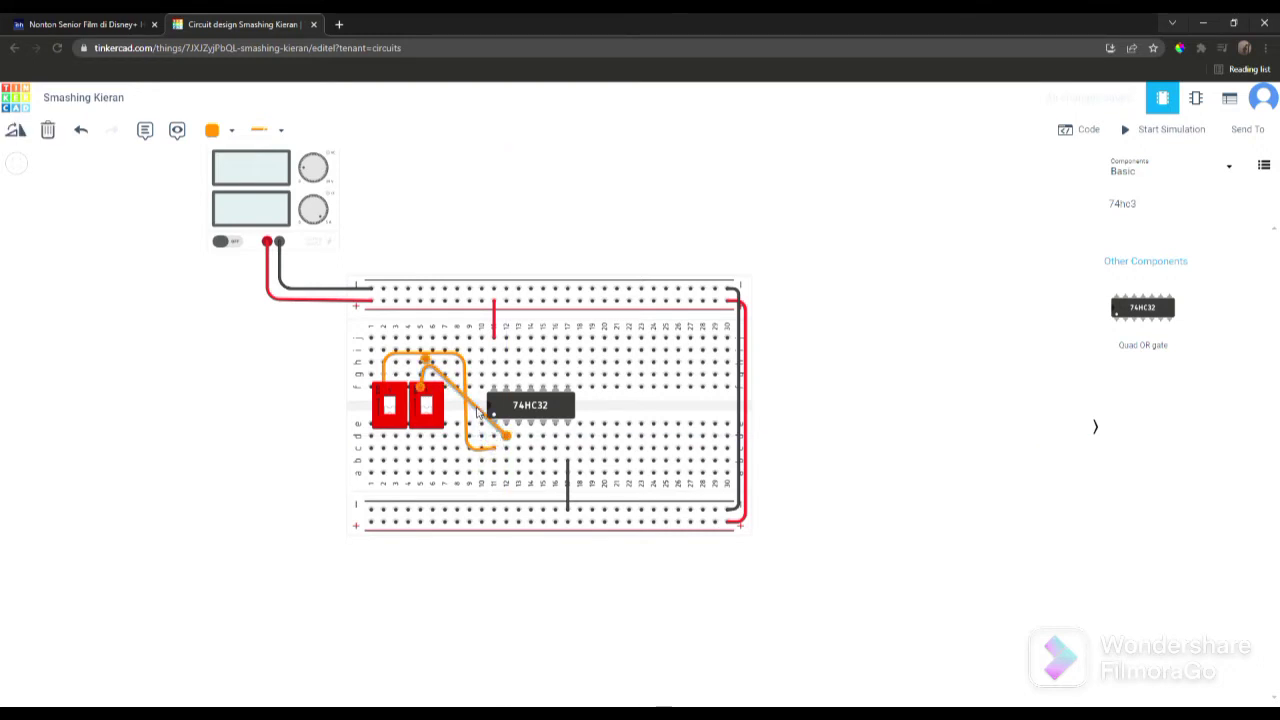
left_click_drag(477, 413, 480, 442)
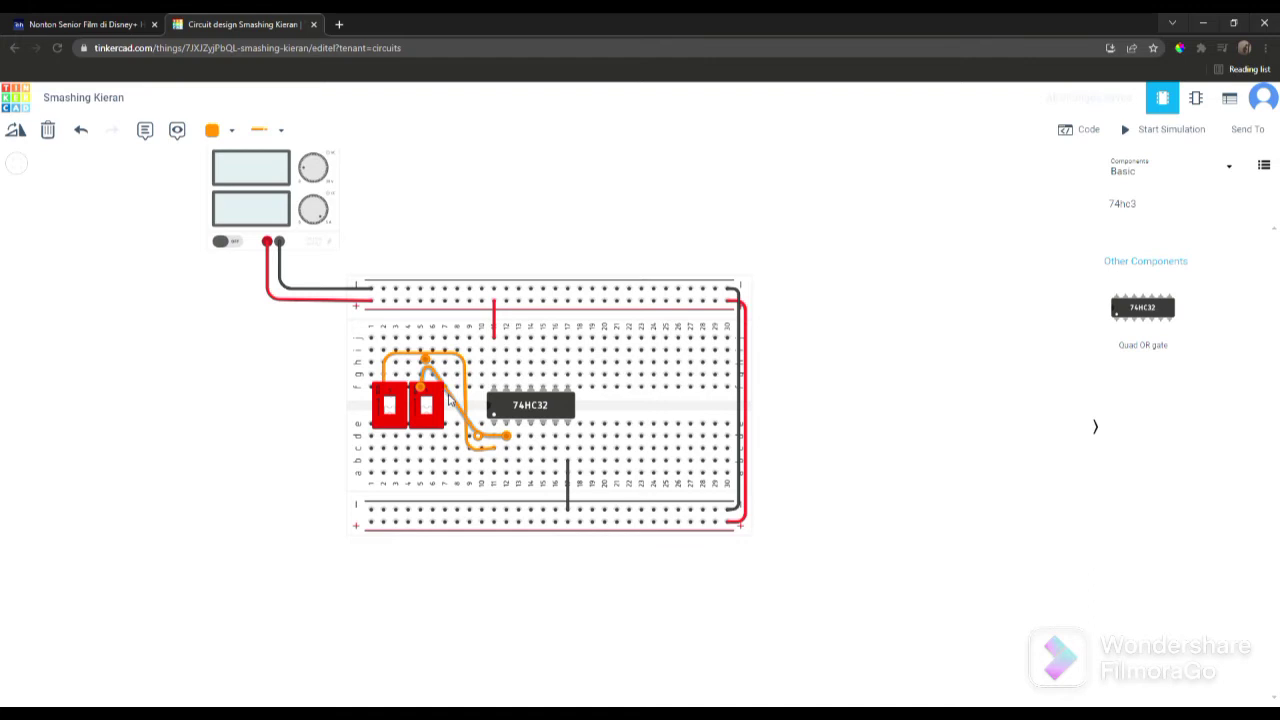
left_click_drag(451, 397, 480, 368)
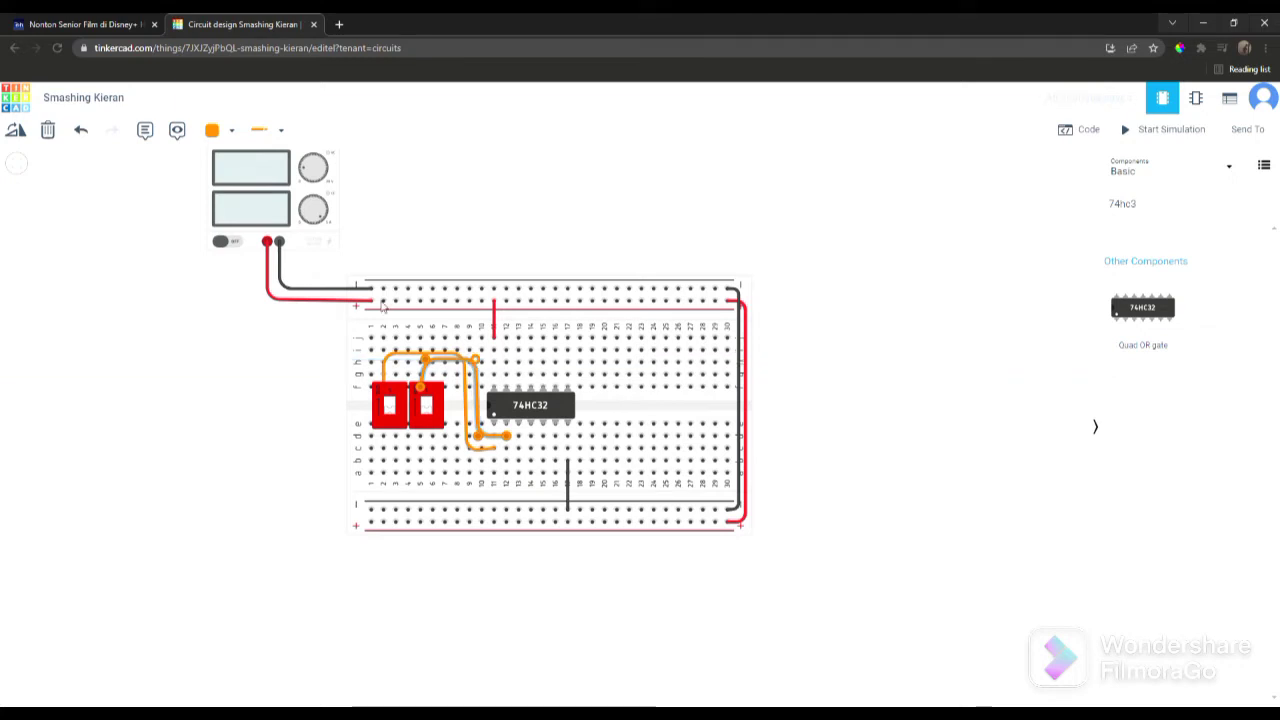
left_click(232, 130)
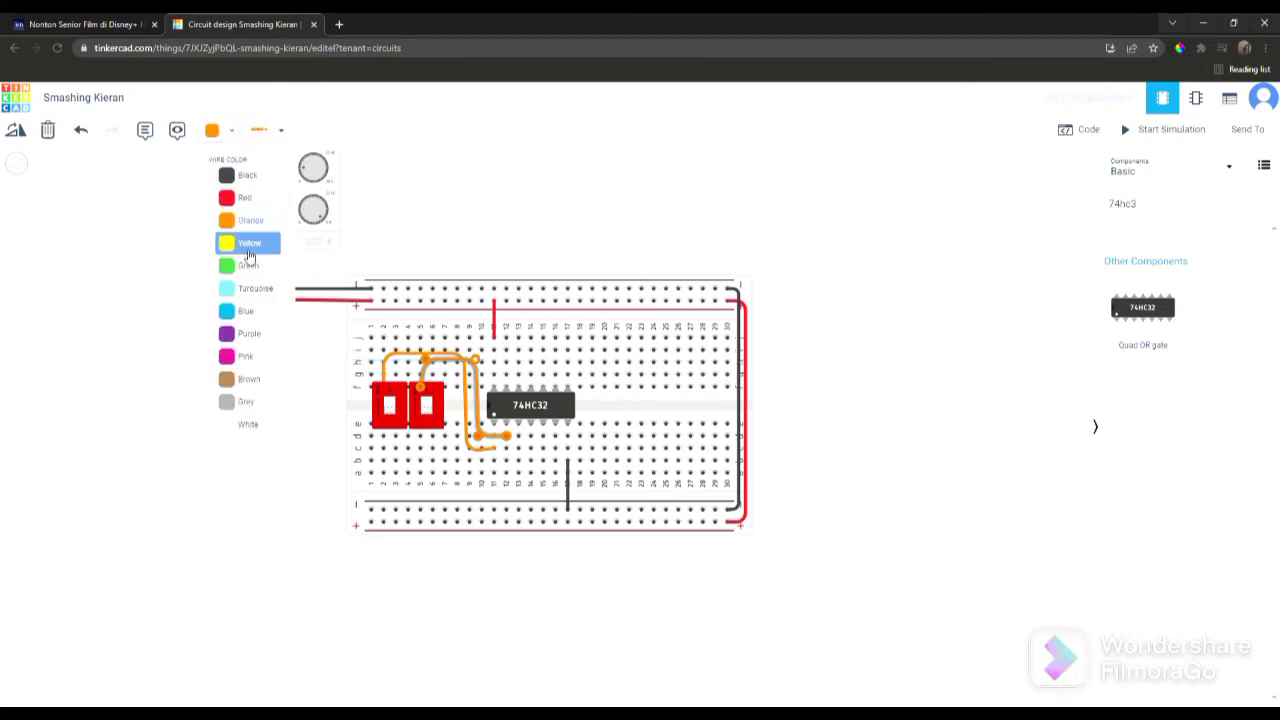
left_click(249, 244)
left_click(479, 208)
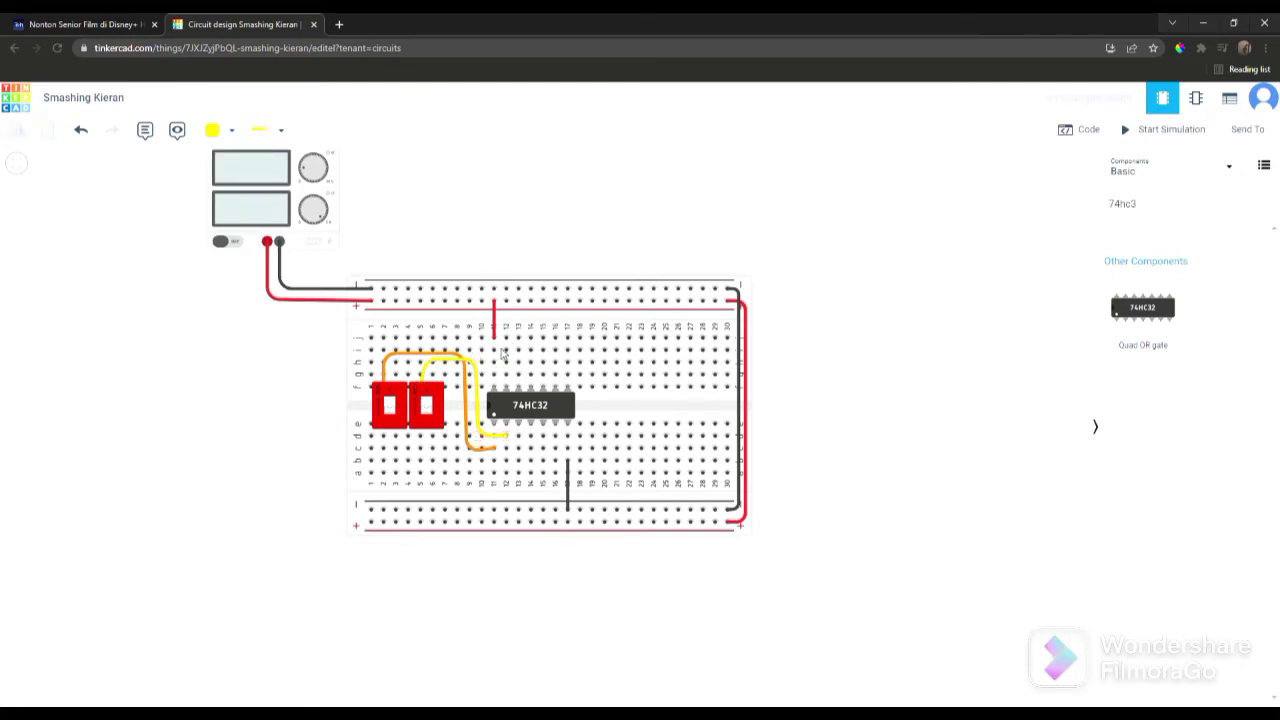
Step: Wire holes b2 and b5, below the two switches, to the lower positive rail and colour both wires red
scroll(503, 350, "up", 2)
scroll(503, 352, "up", 1)
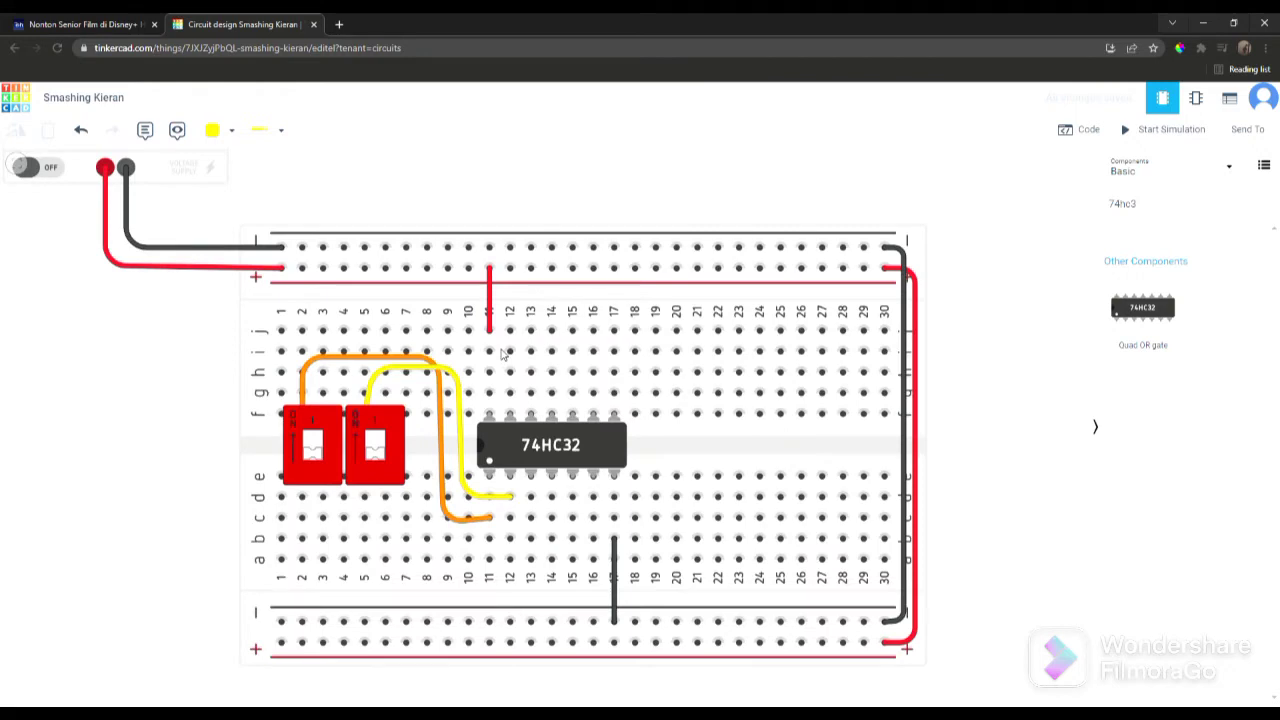
scroll(541, 175, "down", 1)
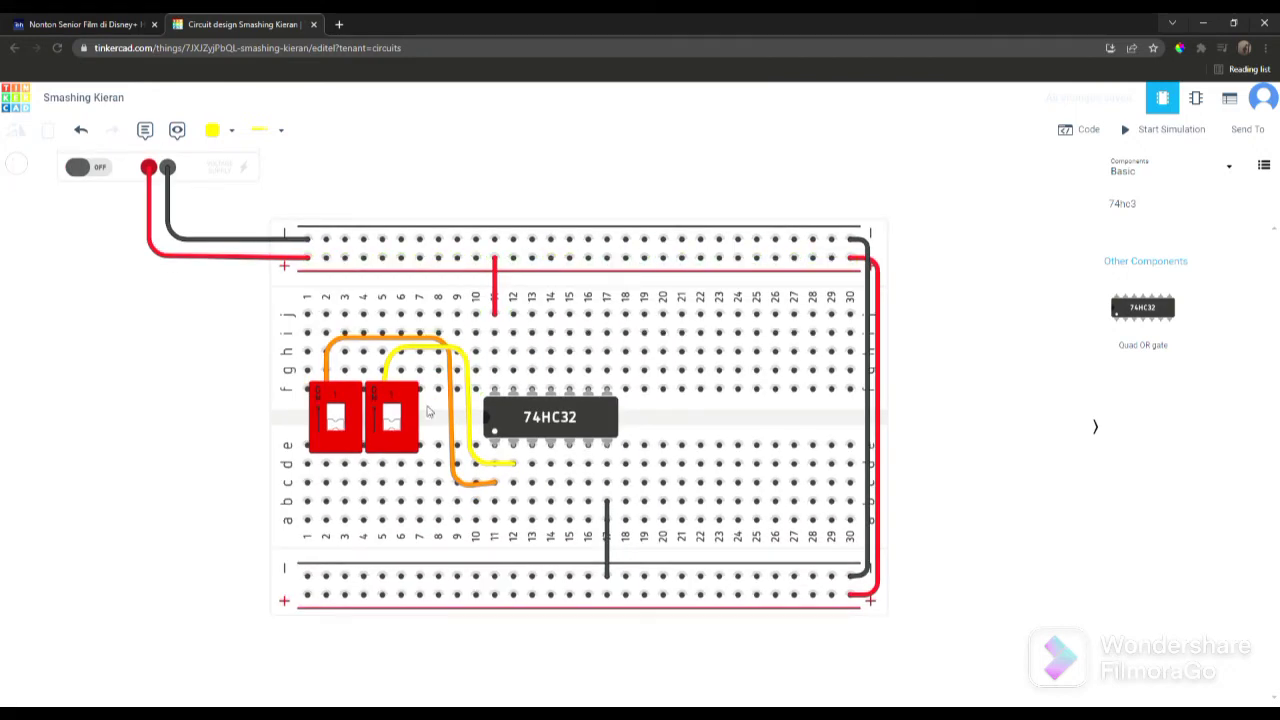
left_click(326, 502)
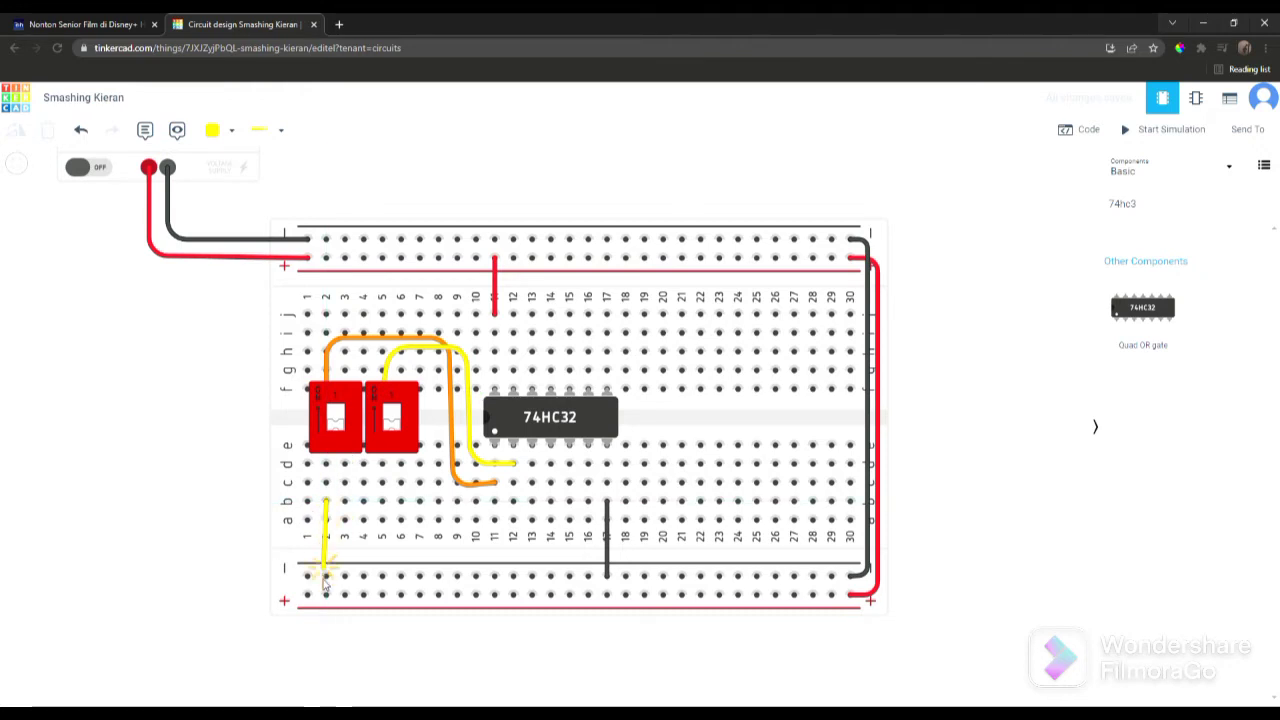
left_click(326, 595)
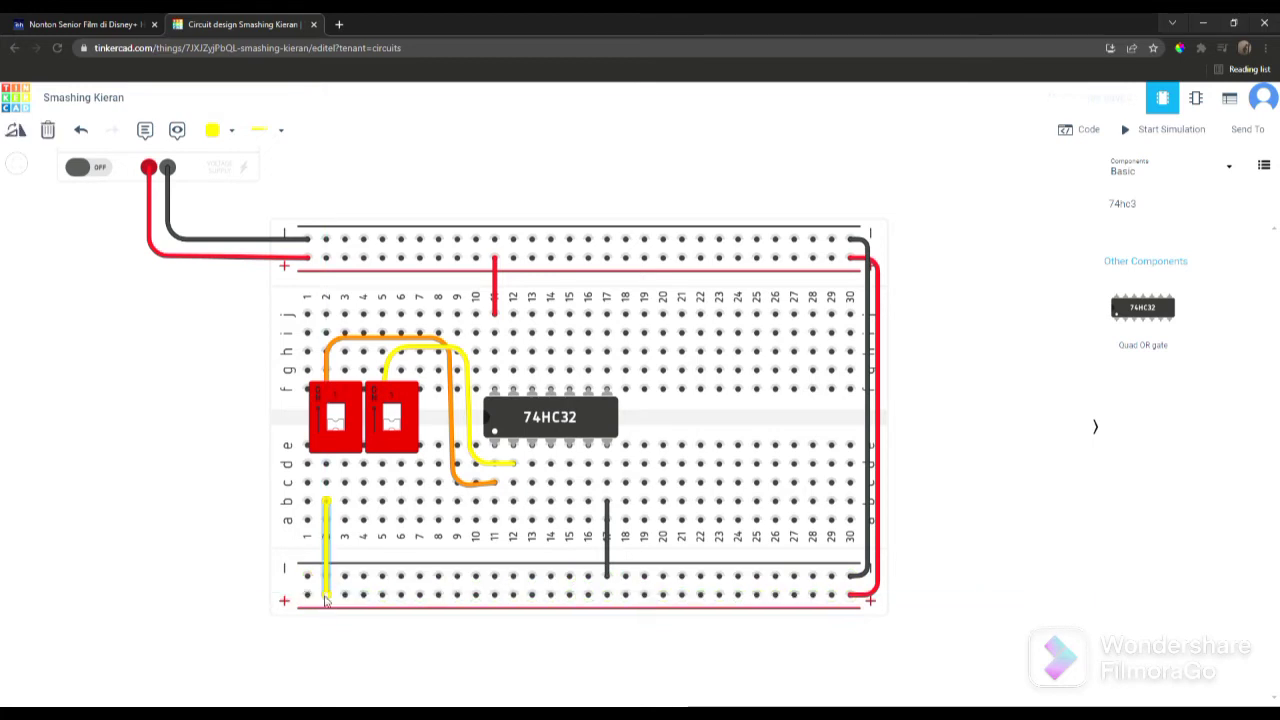
left_click(382, 501)
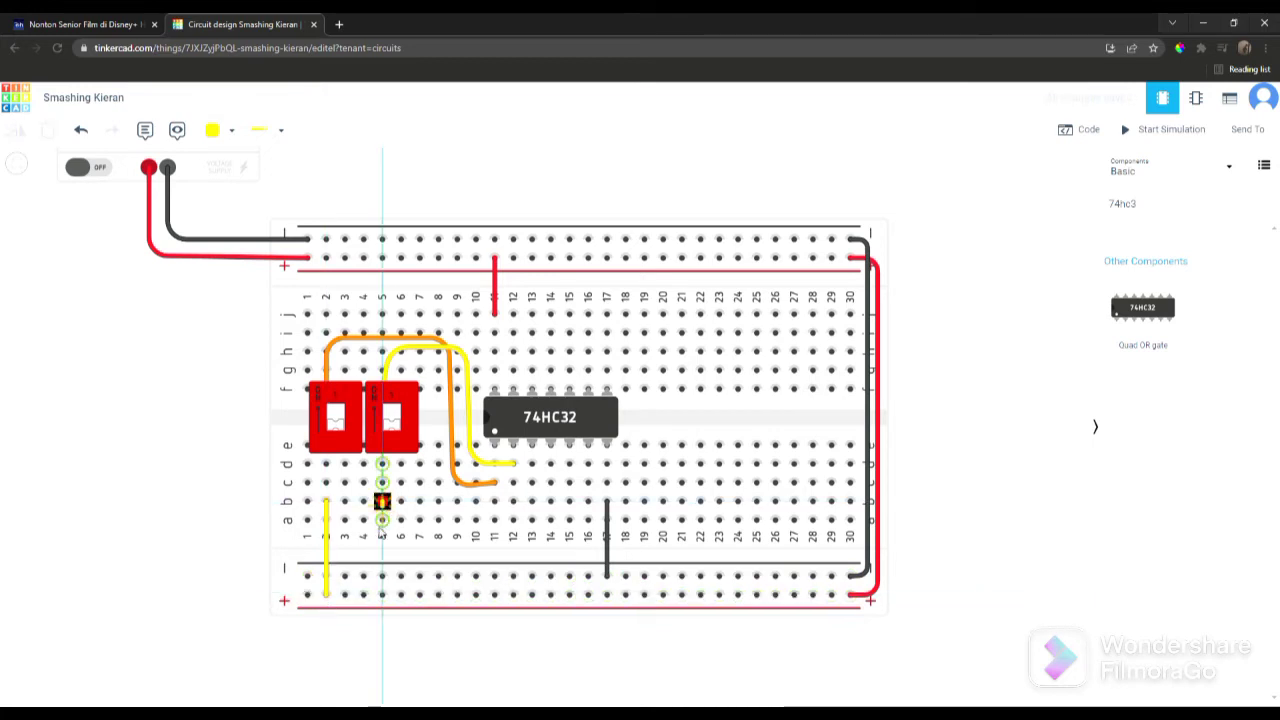
left_click(382, 595)
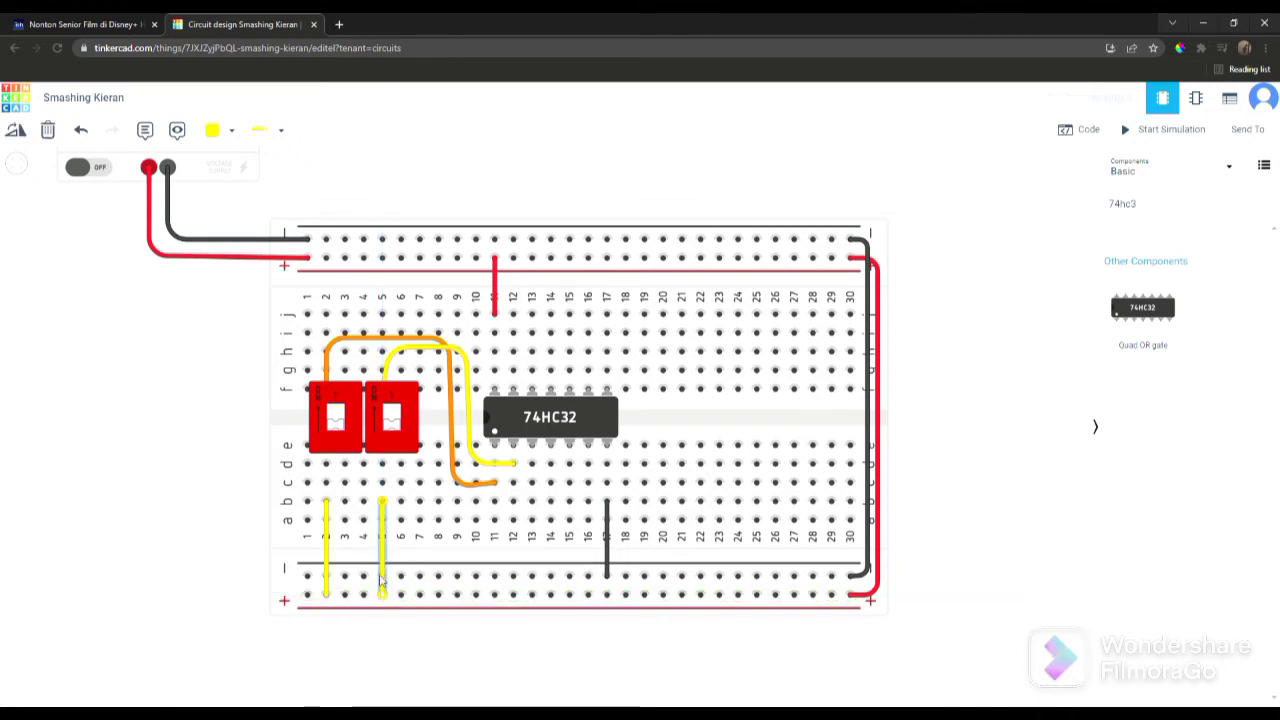
left_click(230, 133)
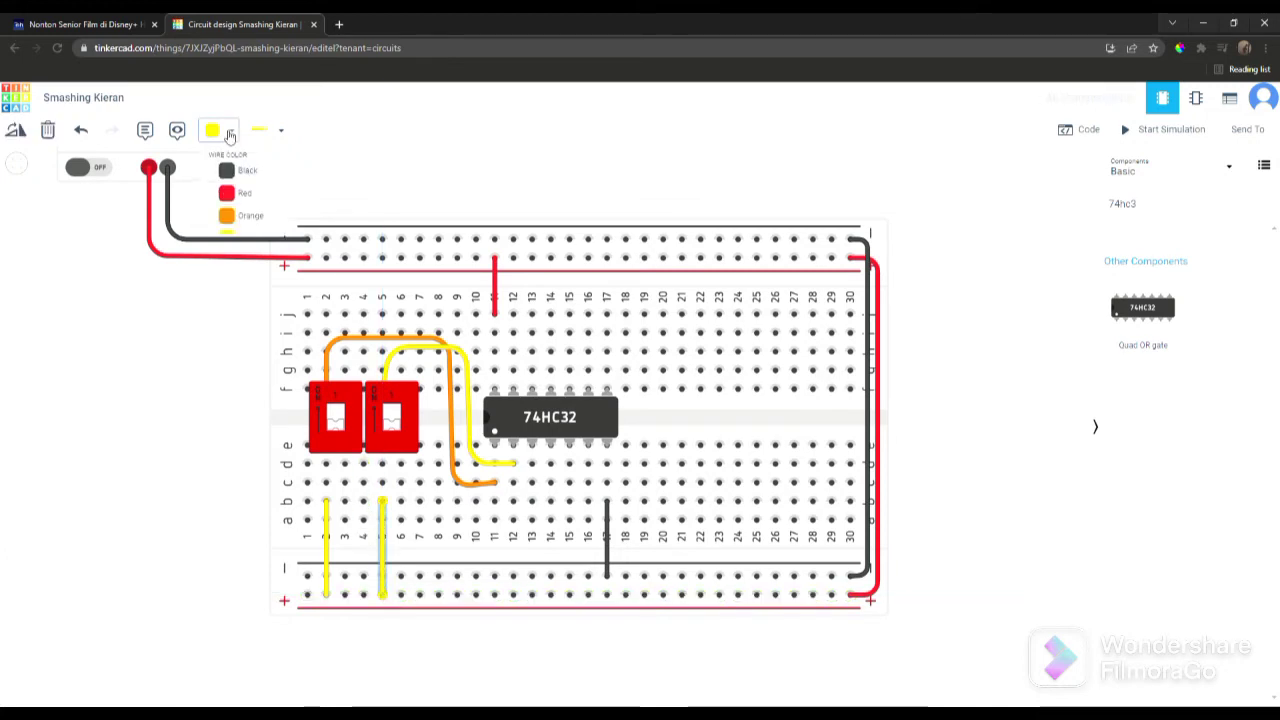
left_click(231, 199)
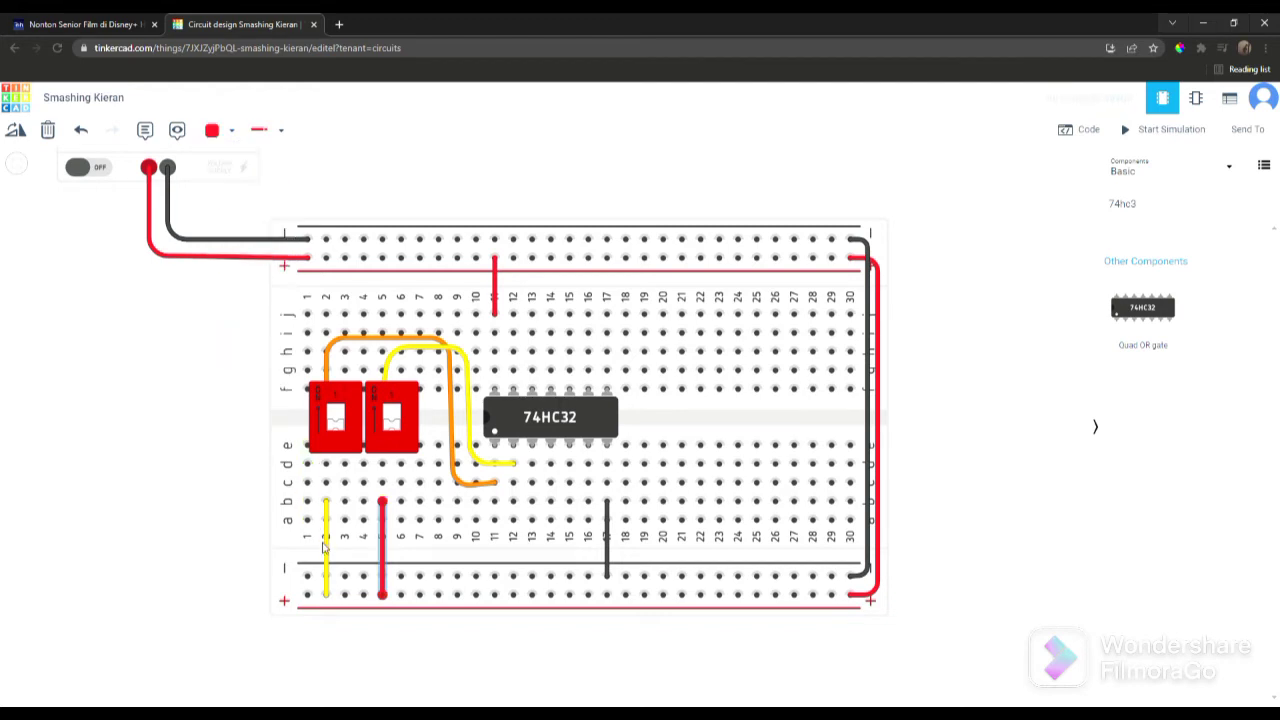
left_click(232, 131)
left_click(245, 199)
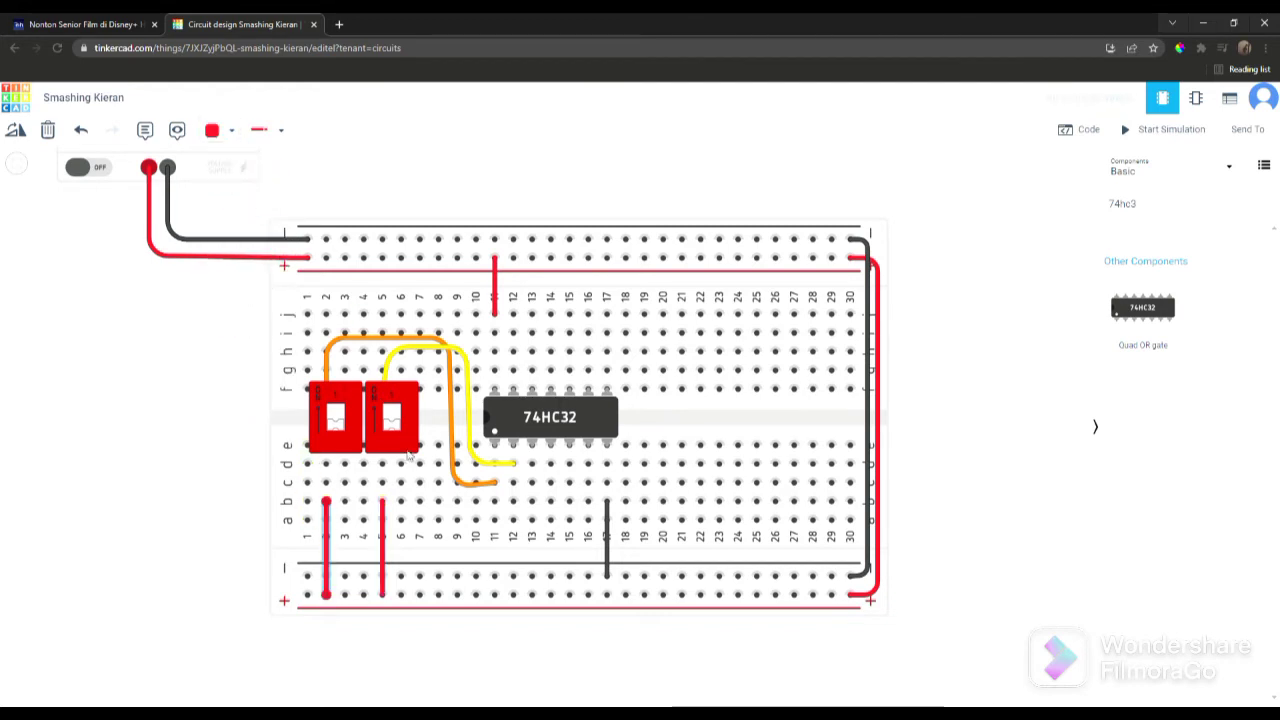
left_click(440, 553)
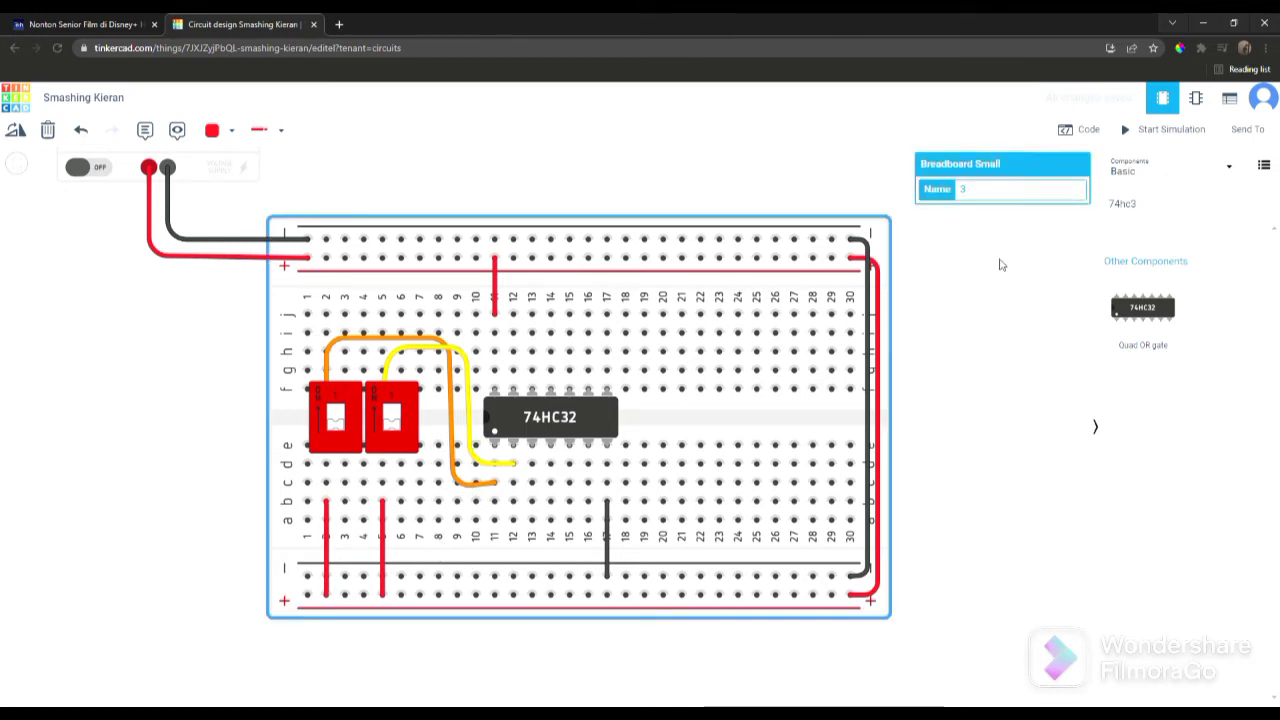
Step: Add a resistor, rotate it to horizontal and place it in row c between columns 21 and 25
double_click(1135, 205)
type("resi")
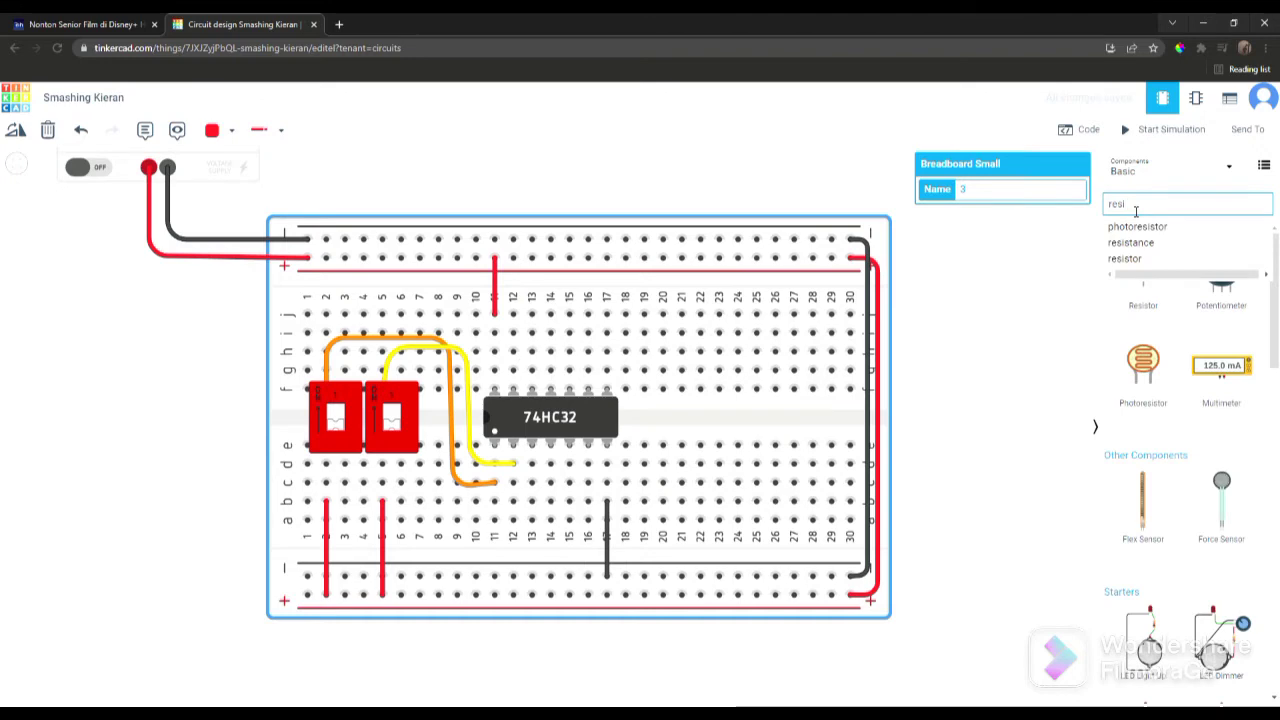
left_click(1140, 258)
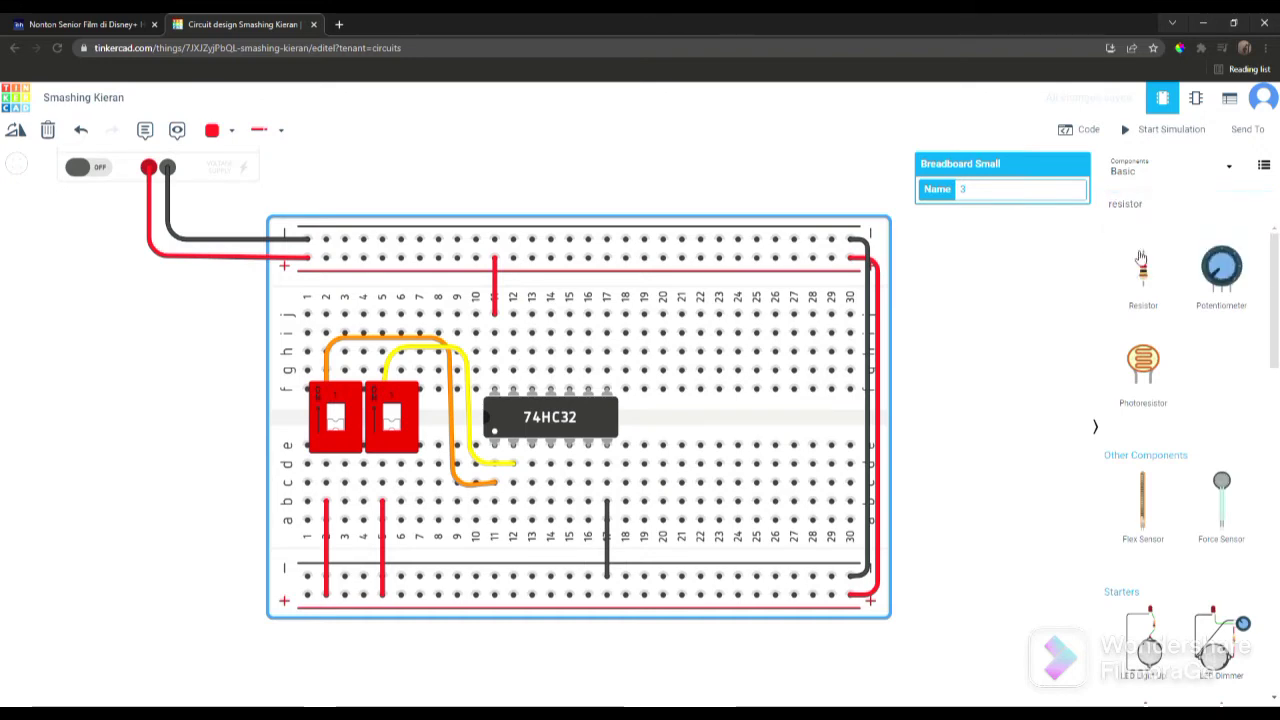
left_click_drag(1143, 262, 952, 305)
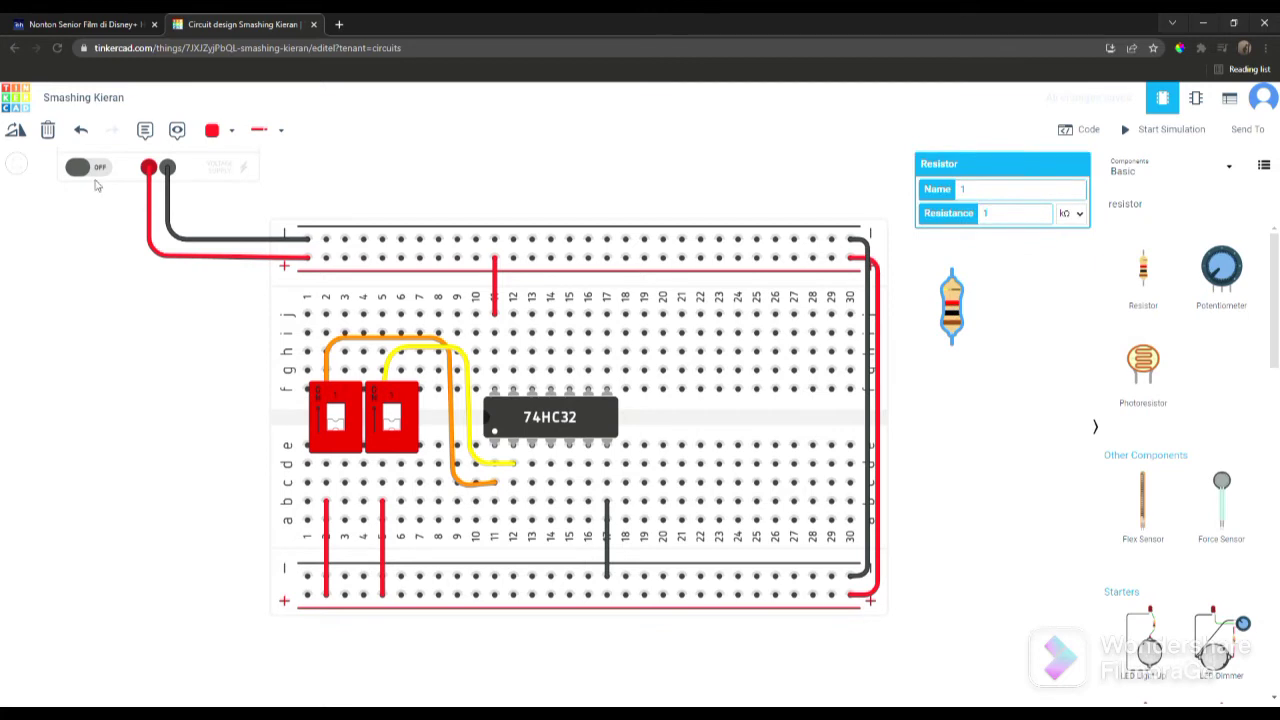
left_click(29, 138)
left_click(31, 135)
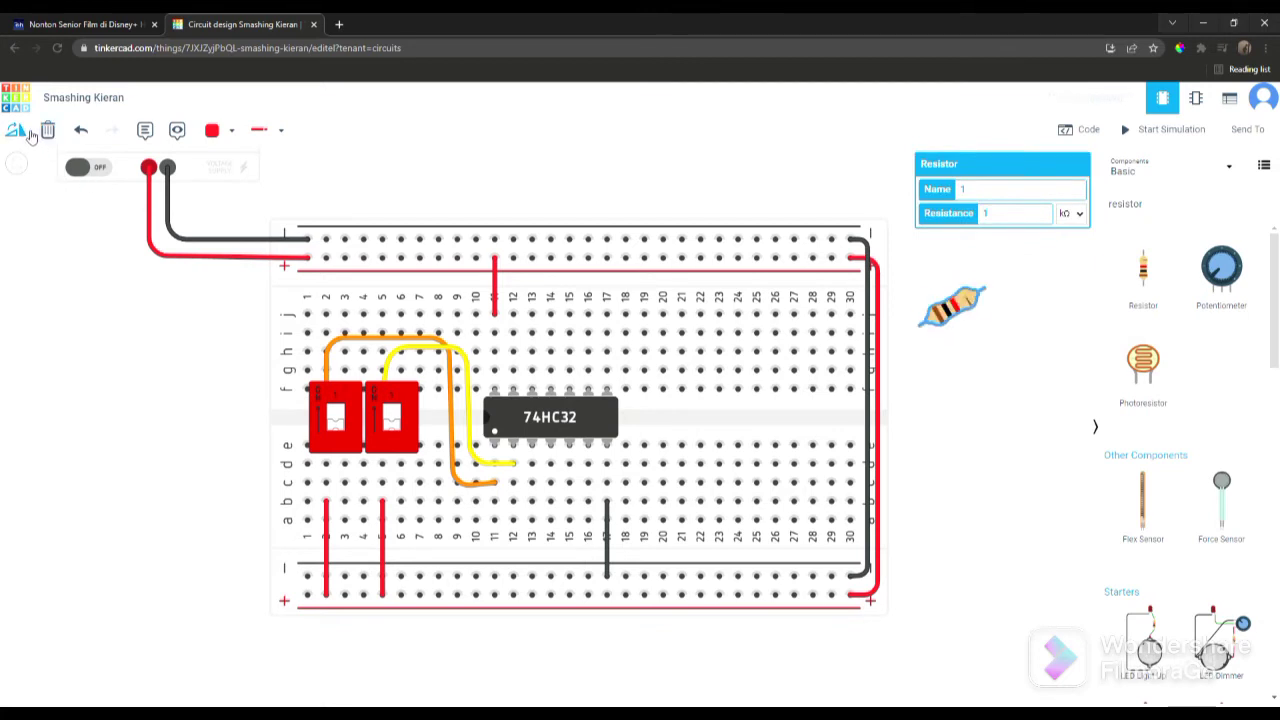
left_click(31, 135)
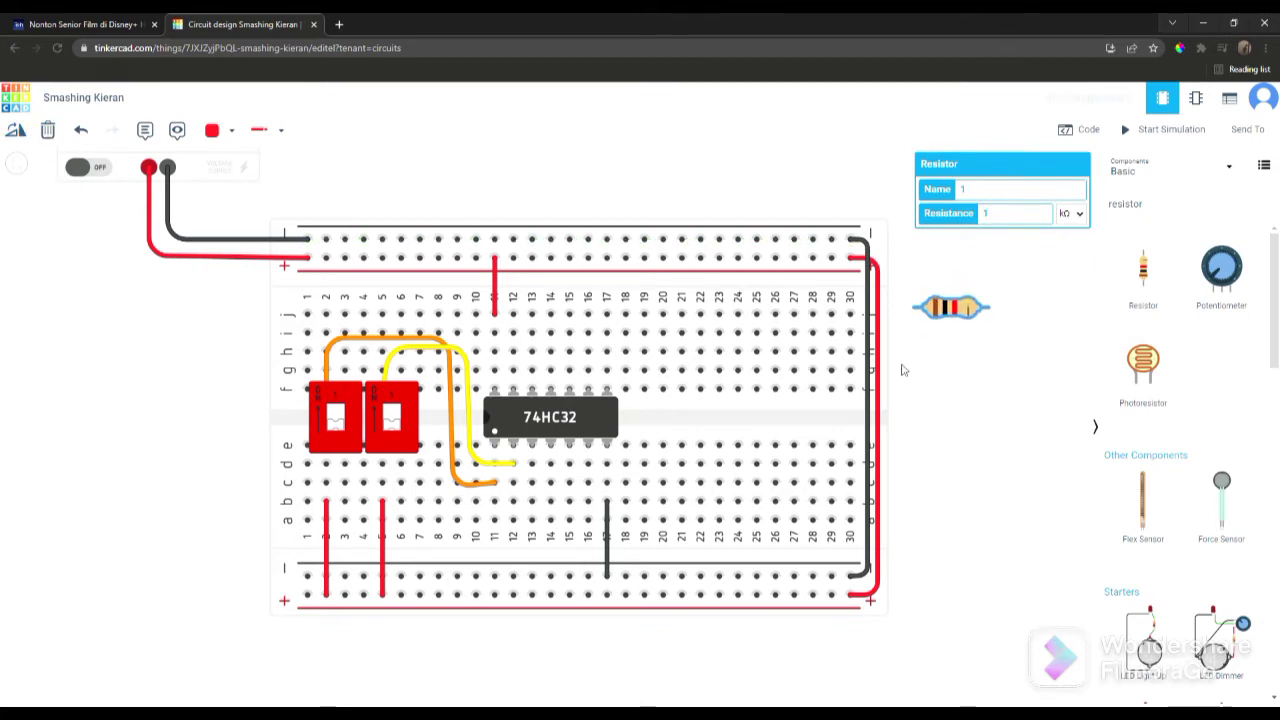
left_click_drag(951, 308, 730, 487)
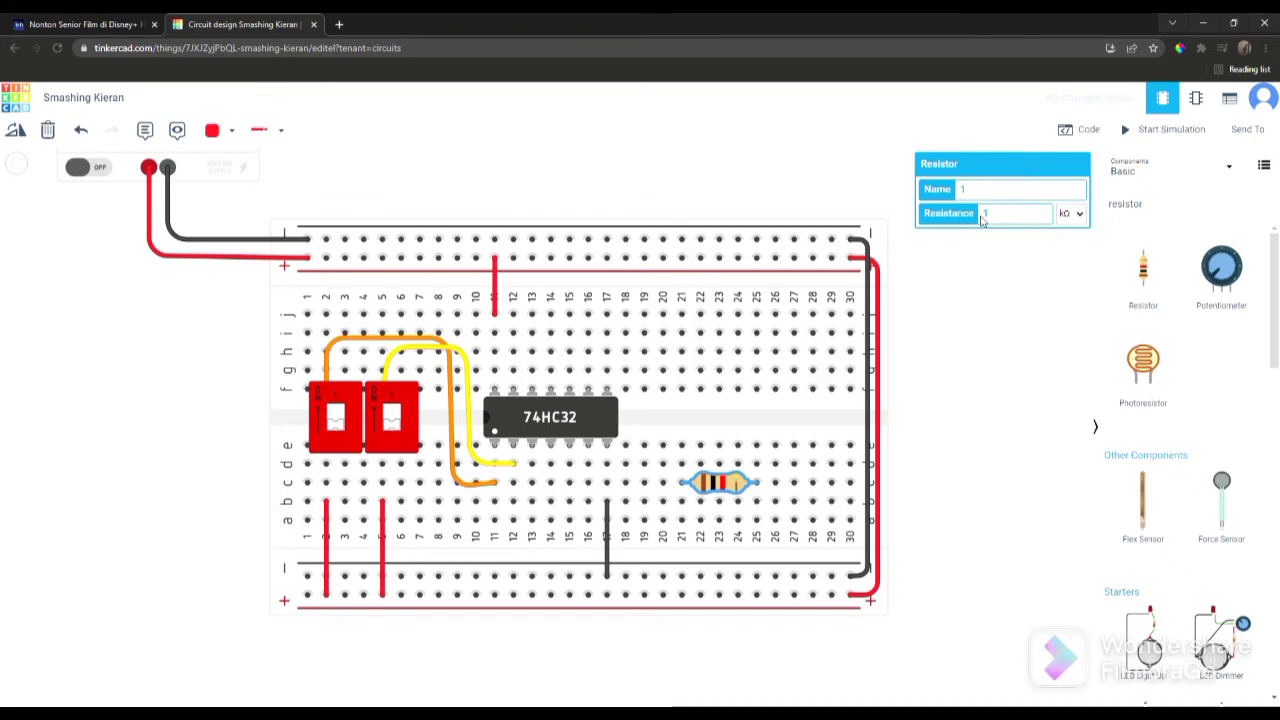
Step: Add an LED with its legs in columns 27 and 28 of row e and set its colour to green
double_click(1122, 210)
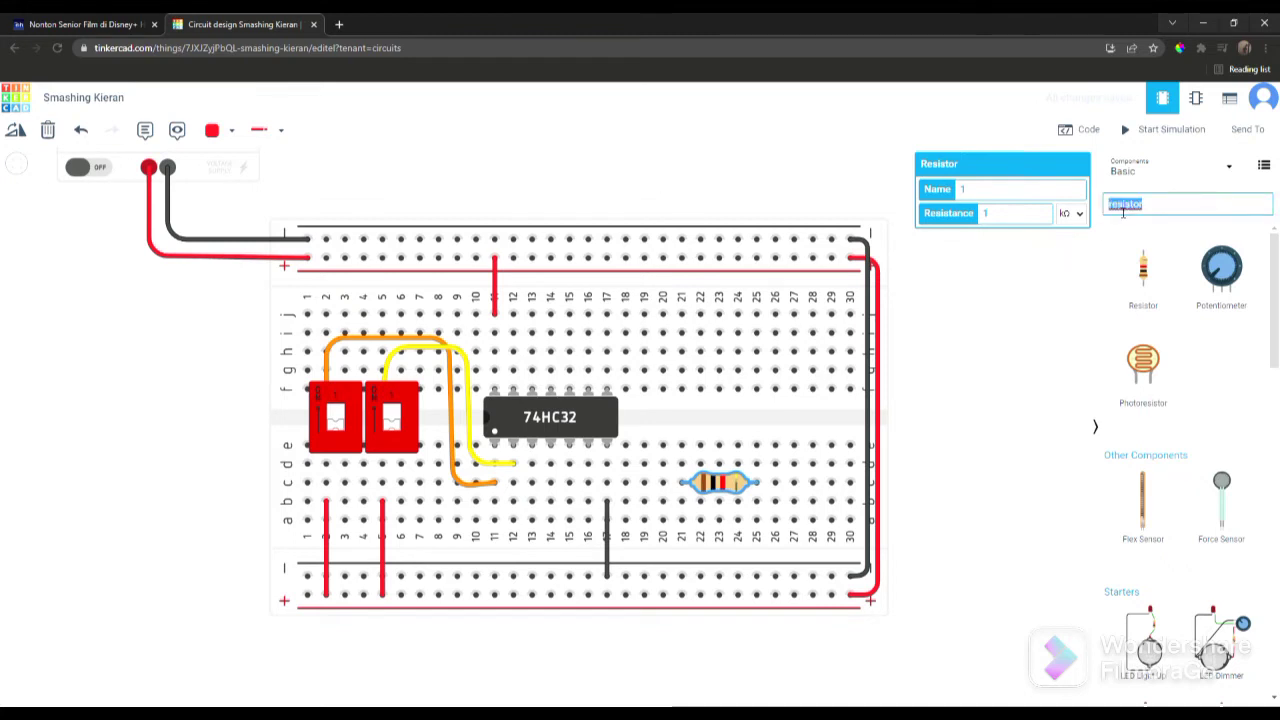
type("le")
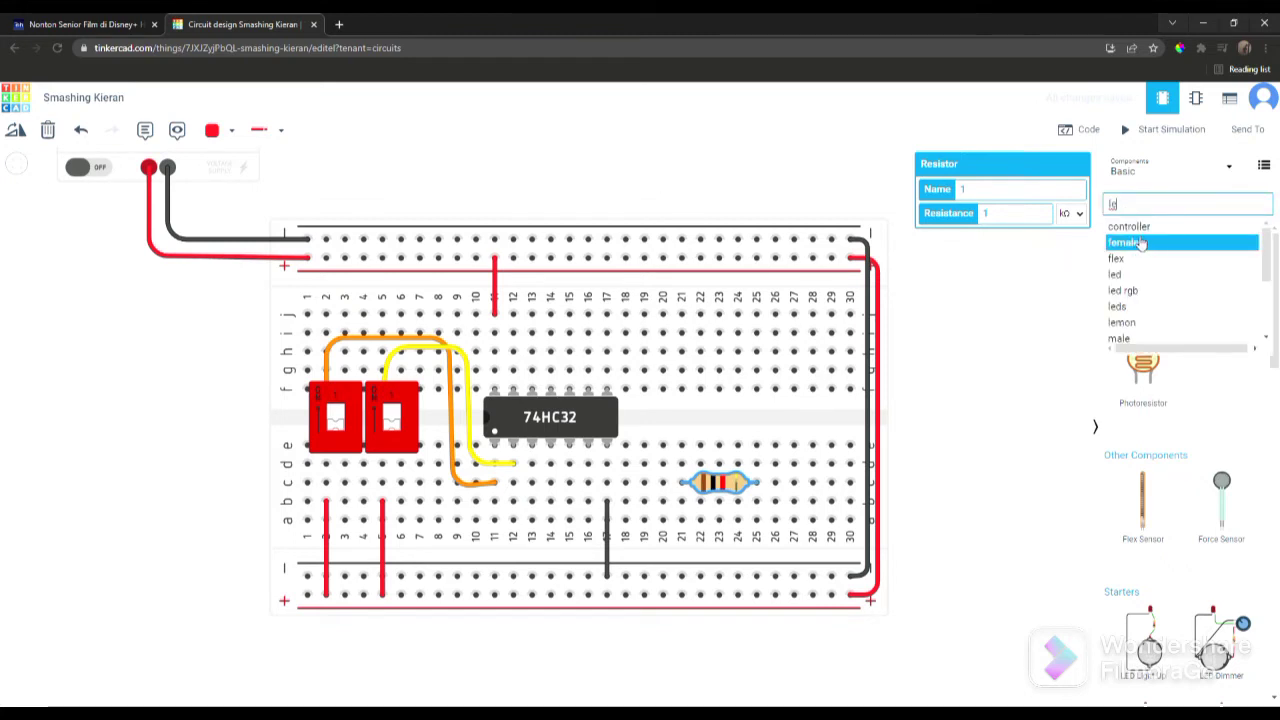
left_click(1134, 274)
left_click_drag(1136, 284, 800, 448)
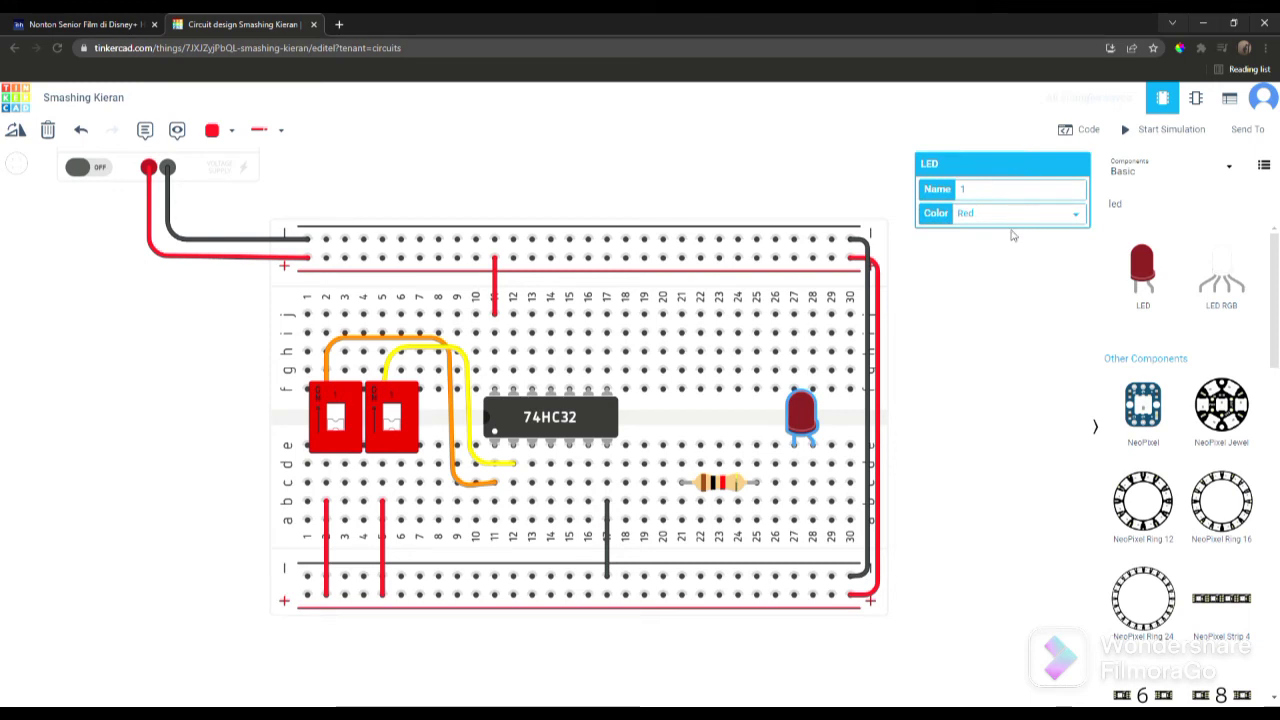
left_click(1013, 235)
left_click(981, 369)
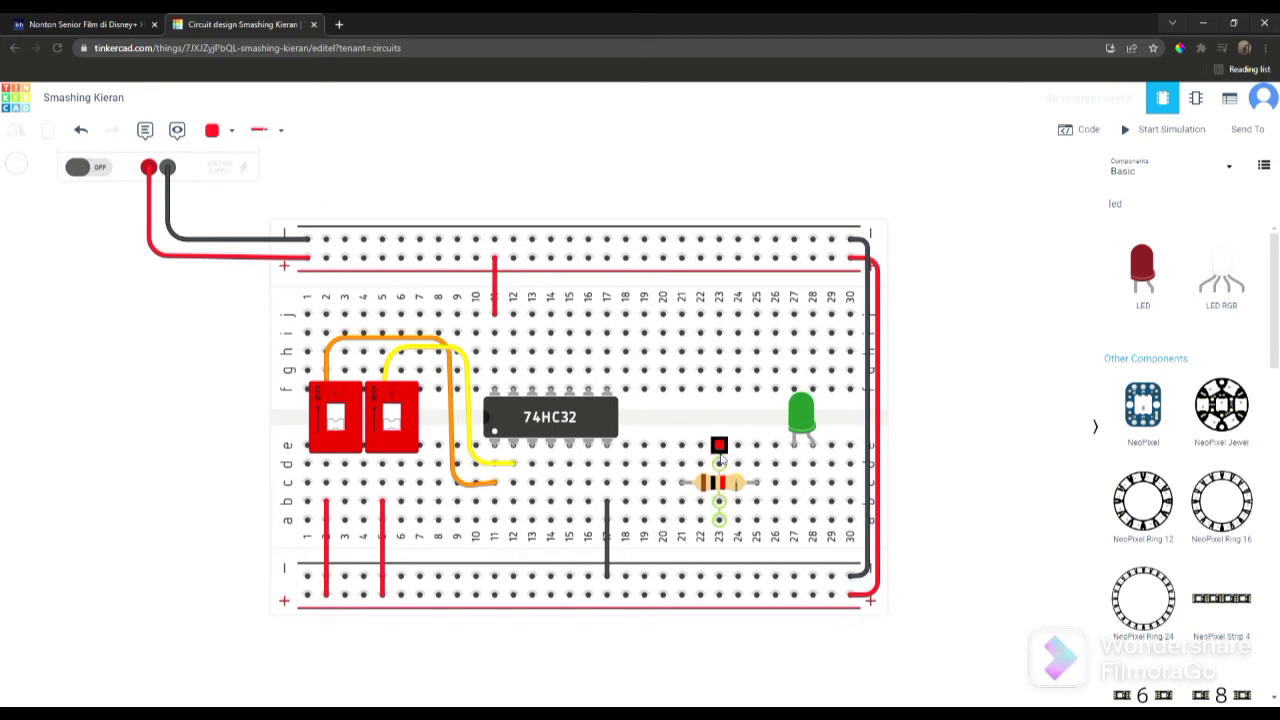
Step: Wire hole c13 below the chip to the resistor's end at c21, and hole b25 to b28 below the LED
left_click(531, 484)
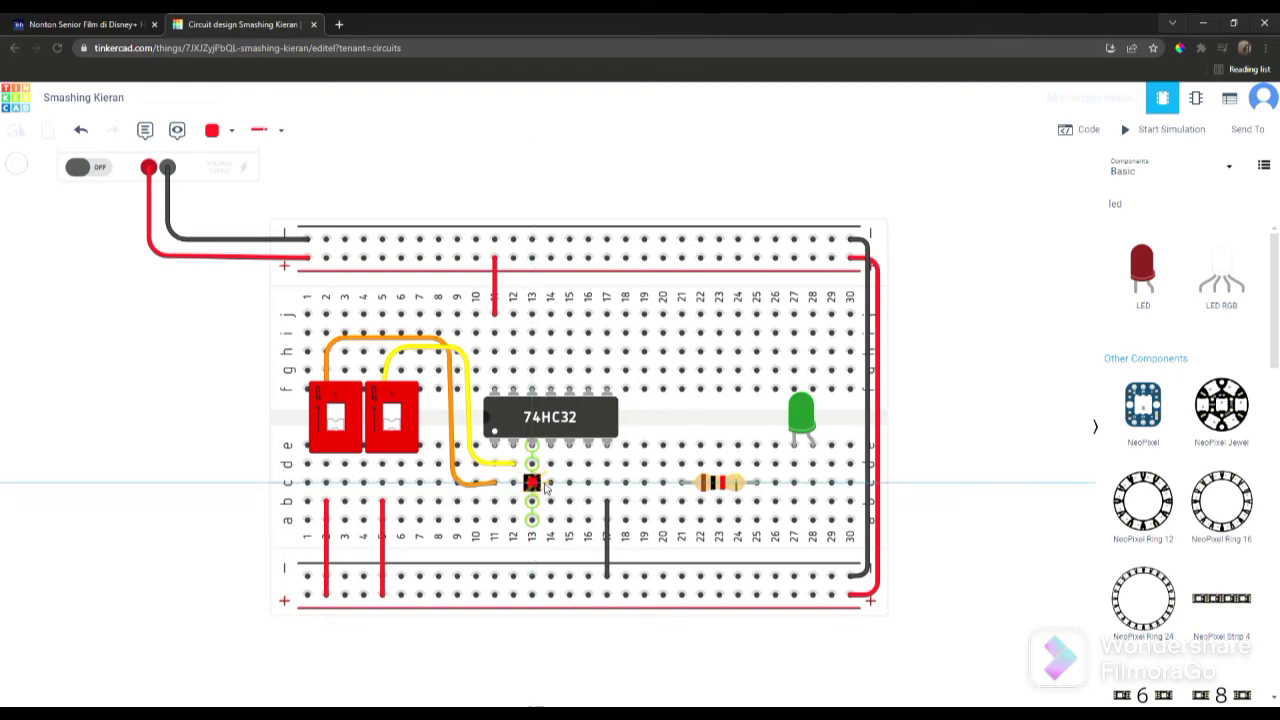
left_click(682, 484)
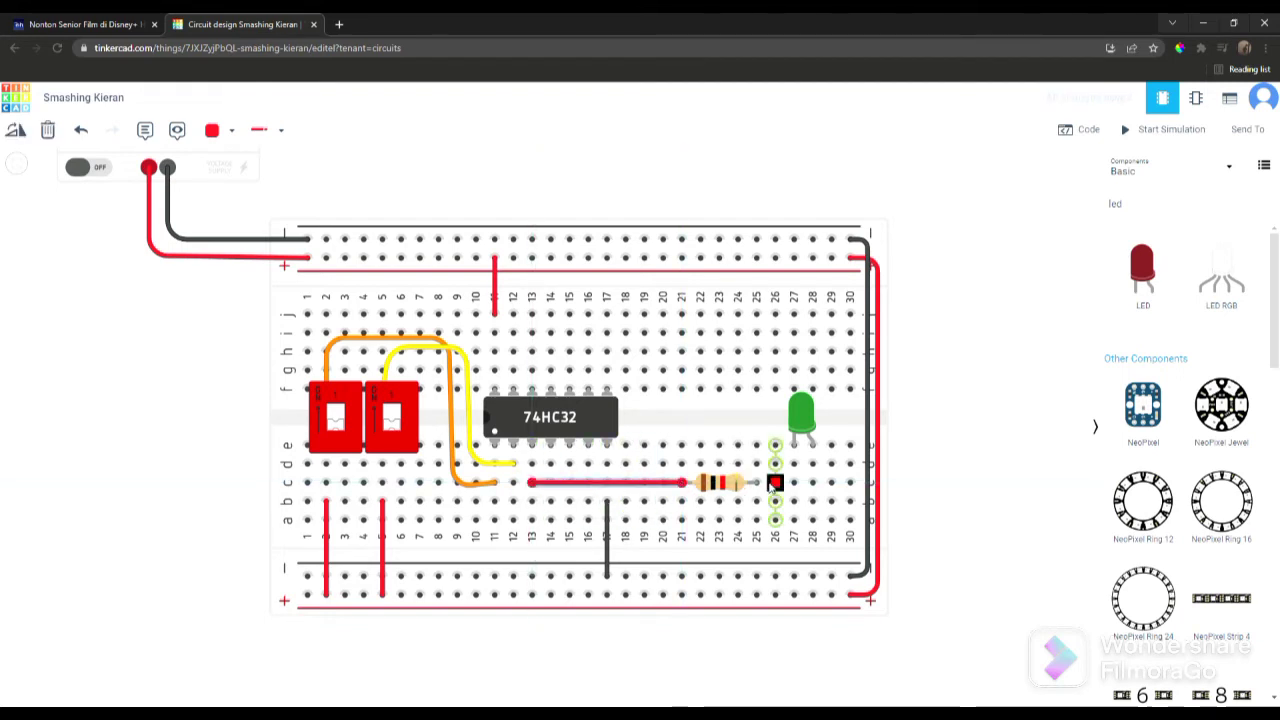
left_click(756, 501)
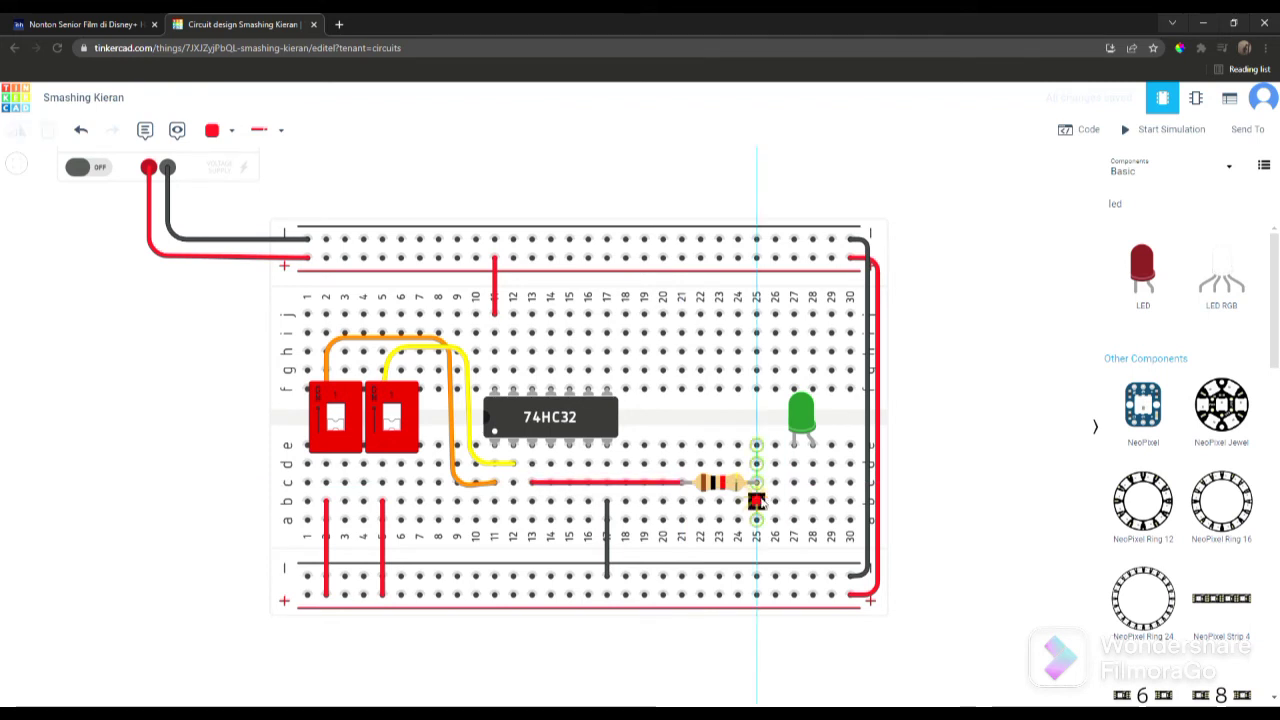
left_click(812, 501)
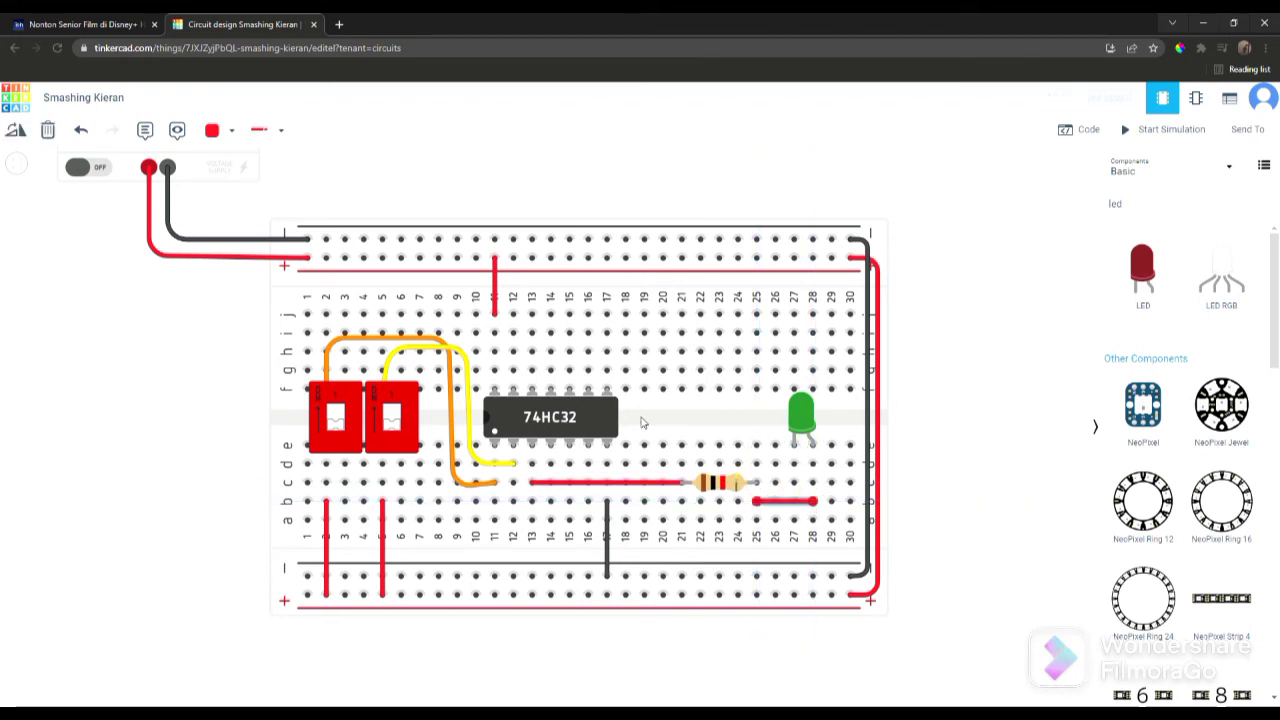
Step: Colour the wire between b25 and b28 purple and the wire between c13 and c21 pink
left_click(233, 133)
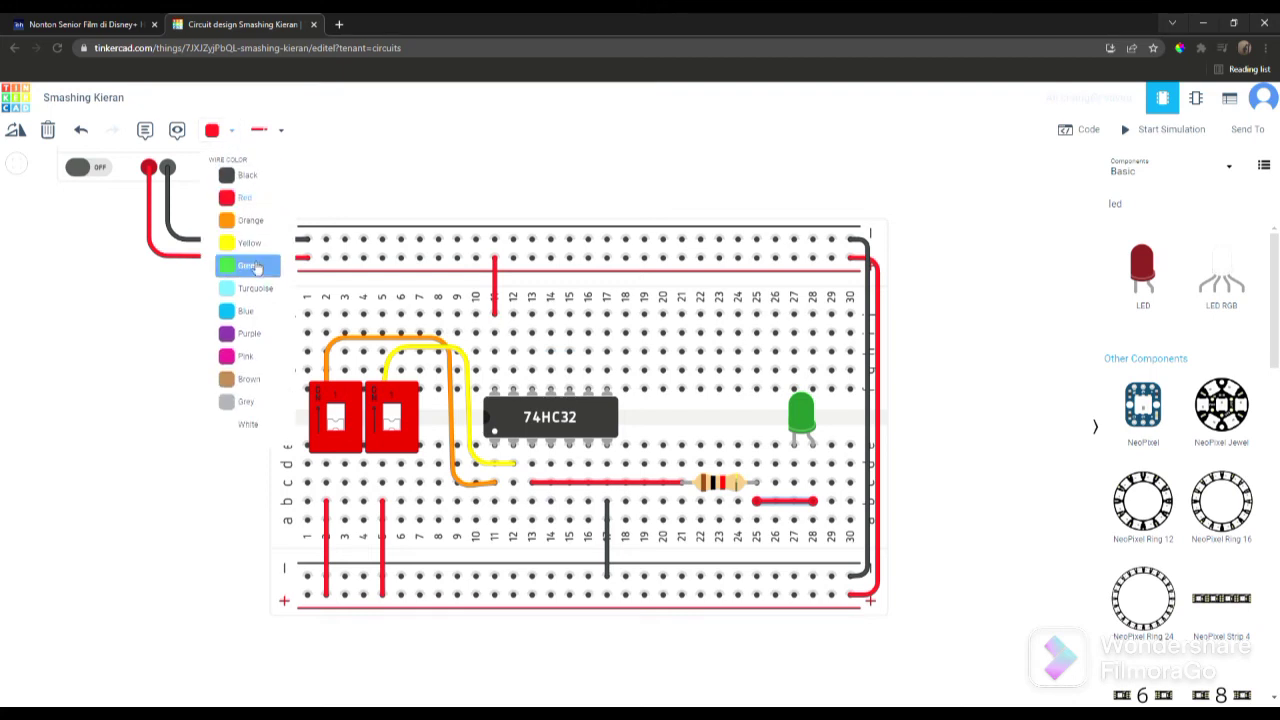
left_click(258, 336)
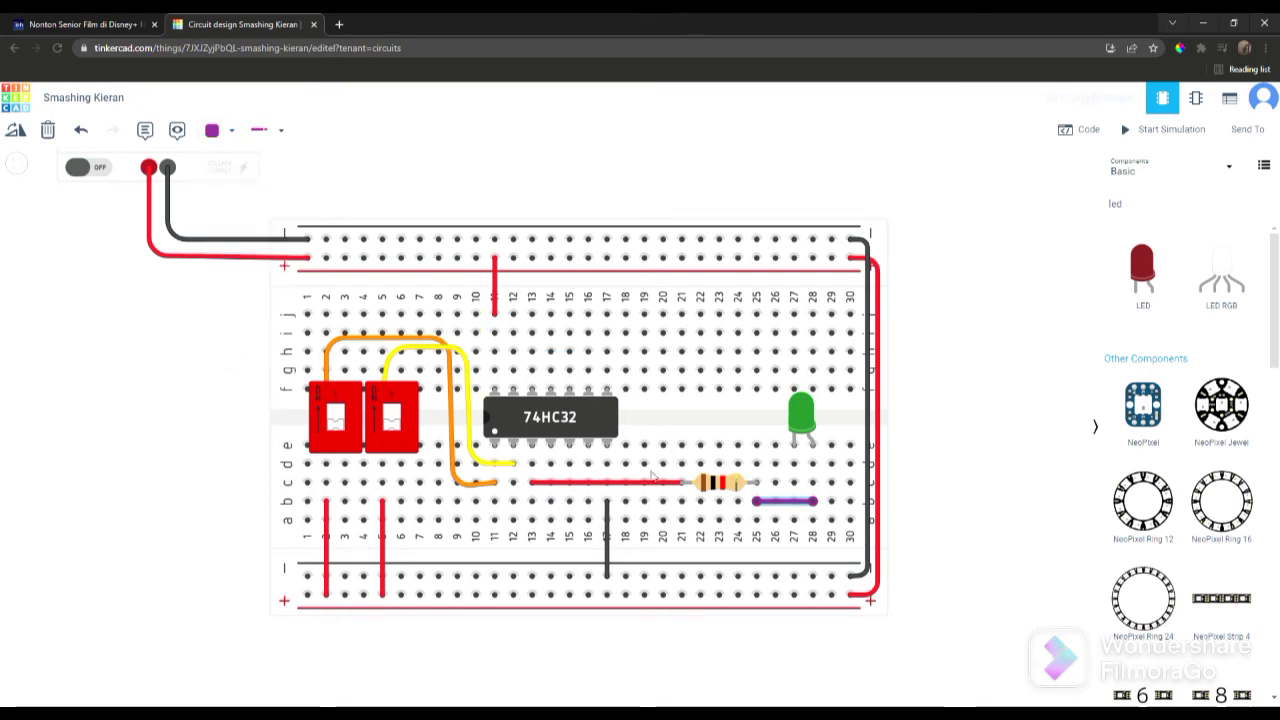
left_click(214, 130)
left_click(247, 356)
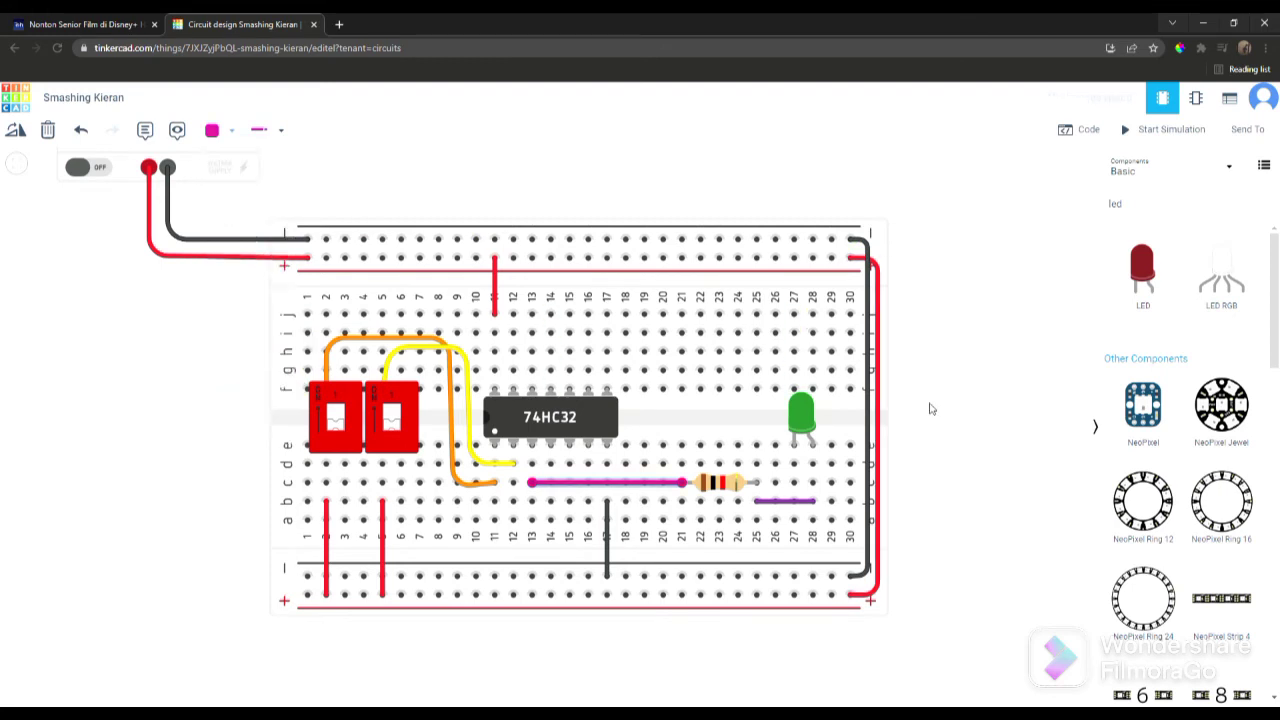
Step: Route a wire from hole d27 below the LED, bending around its chip-facing side, up to the upper negative rail at column 25
left_click(793, 464)
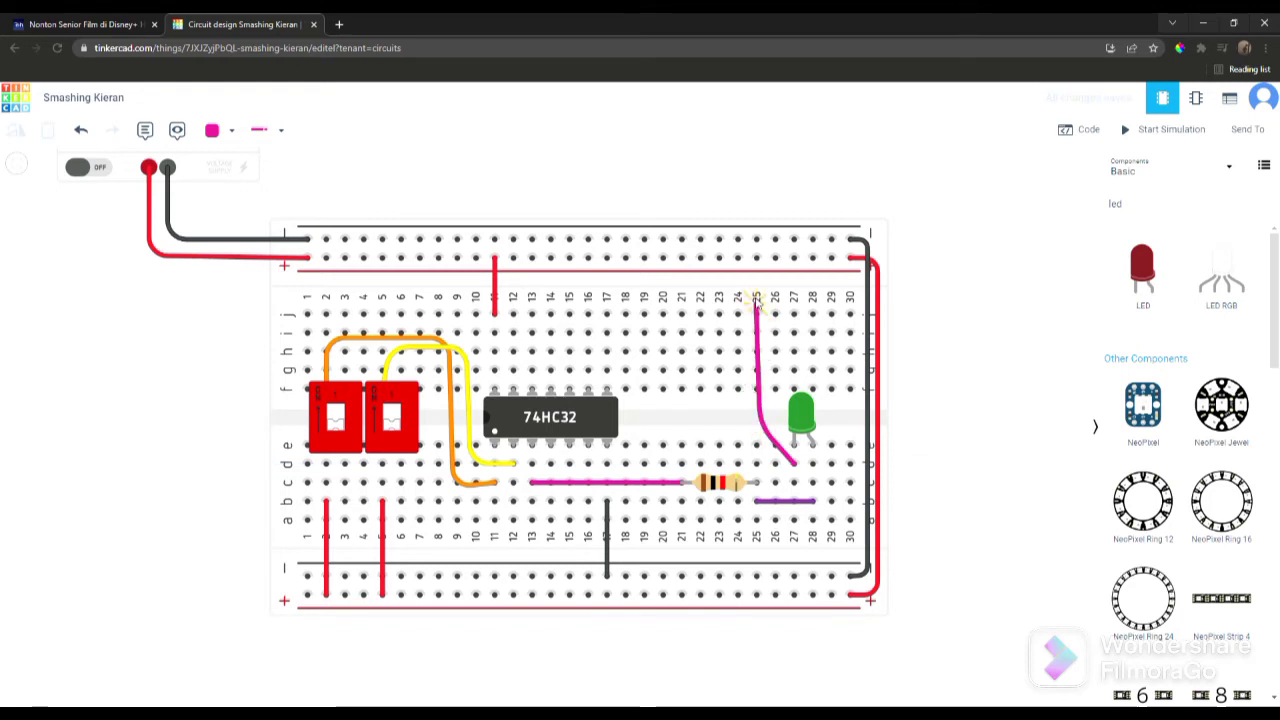
left_click(756, 240)
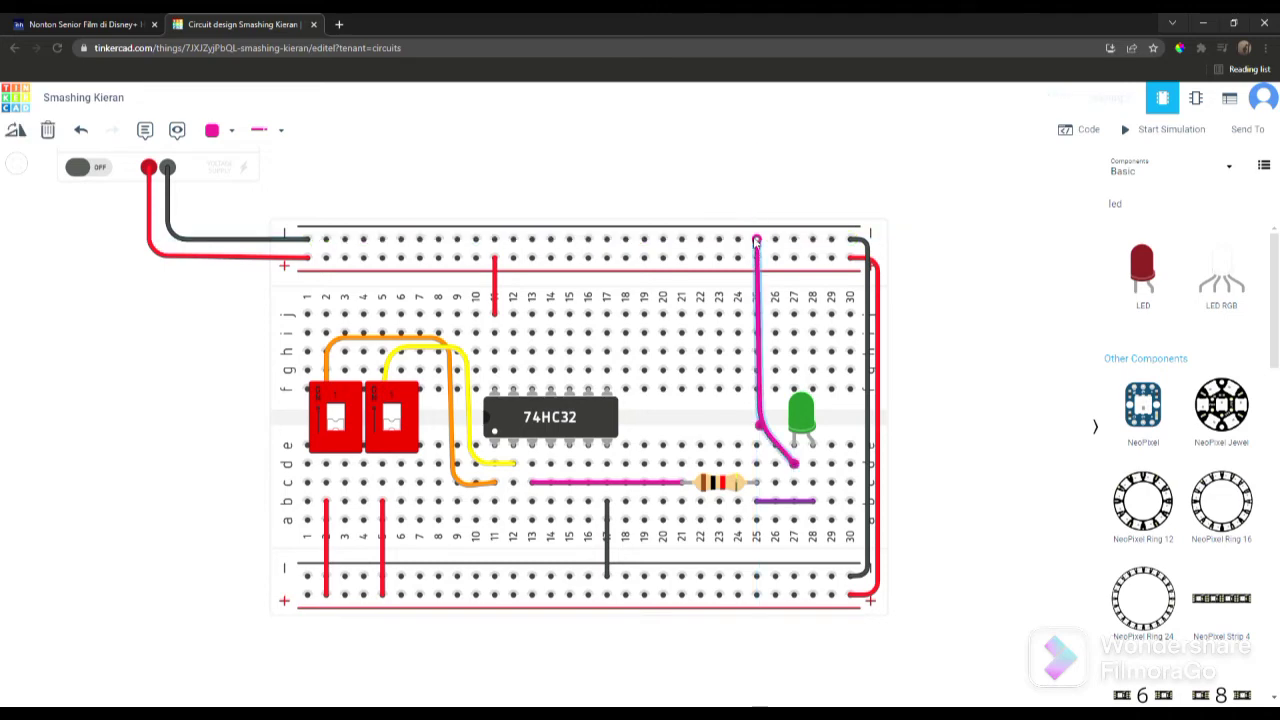
Step: Square the bend of the LED's negative-rail wire at column 25, row d, and colour that wire black
left_click_drag(760, 445, 759, 466)
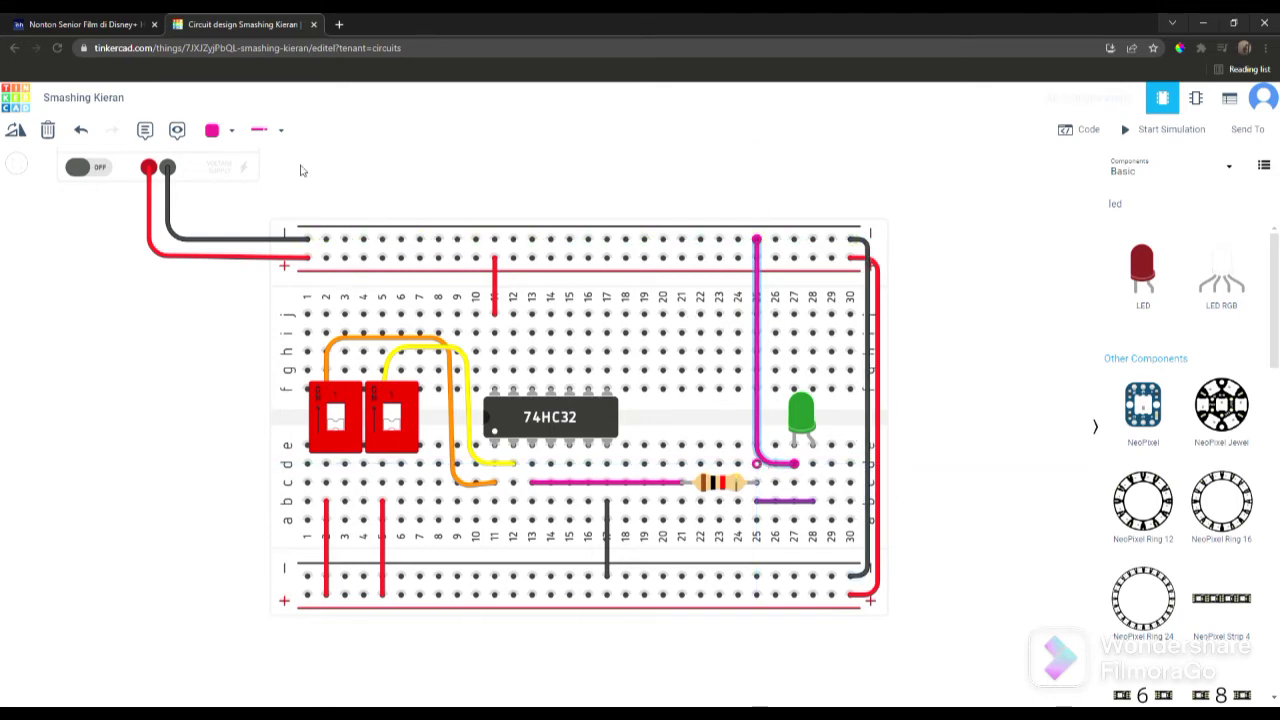
left_click(224, 130)
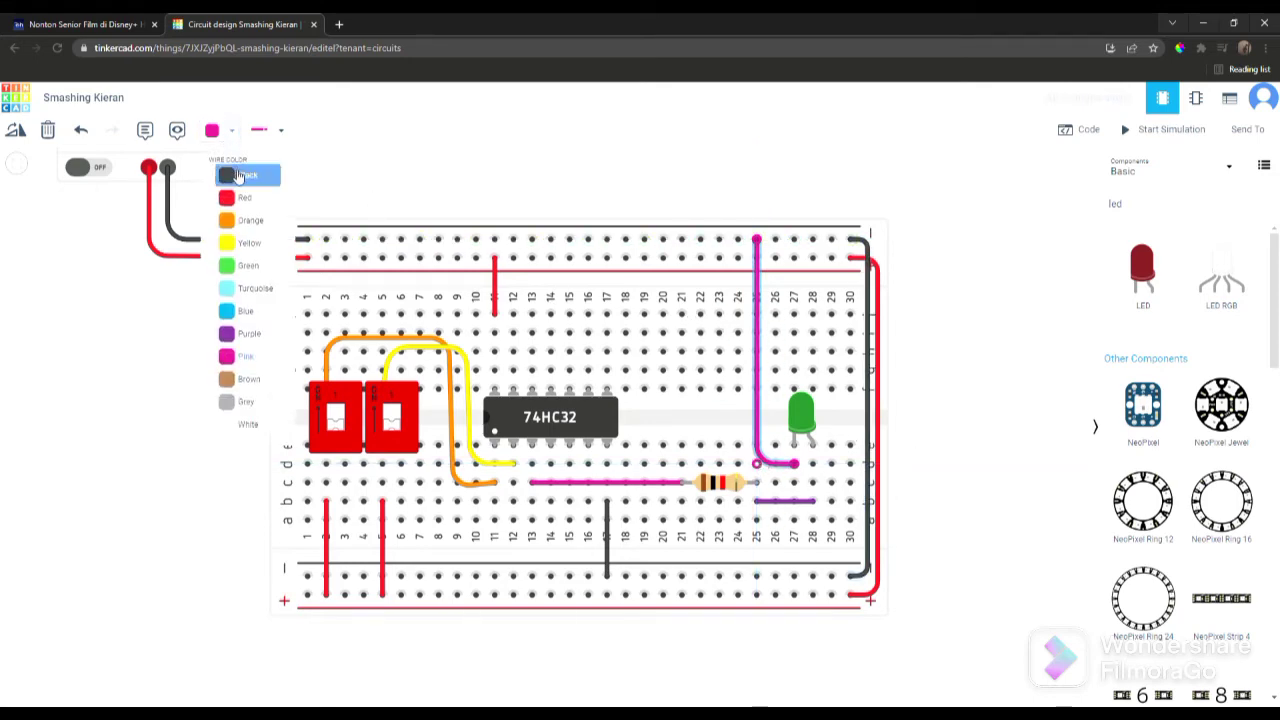
left_click(234, 171)
left_click(904, 416)
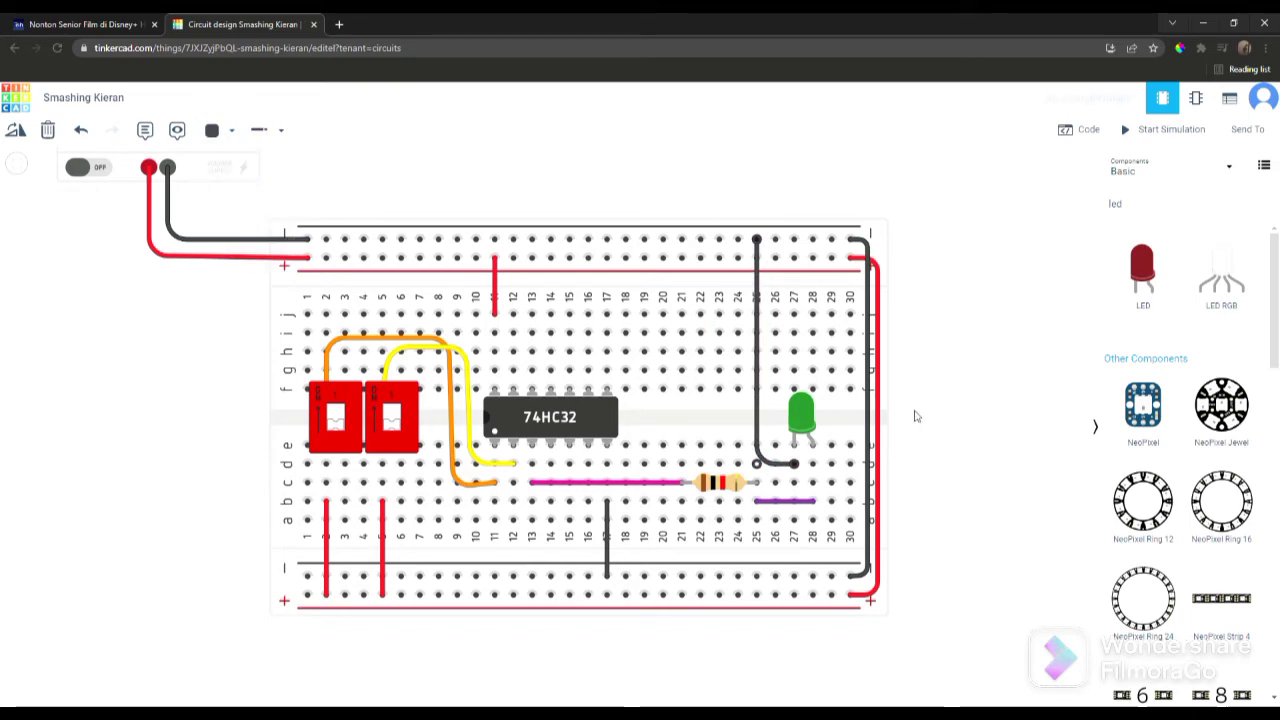
left_click(907, 408)
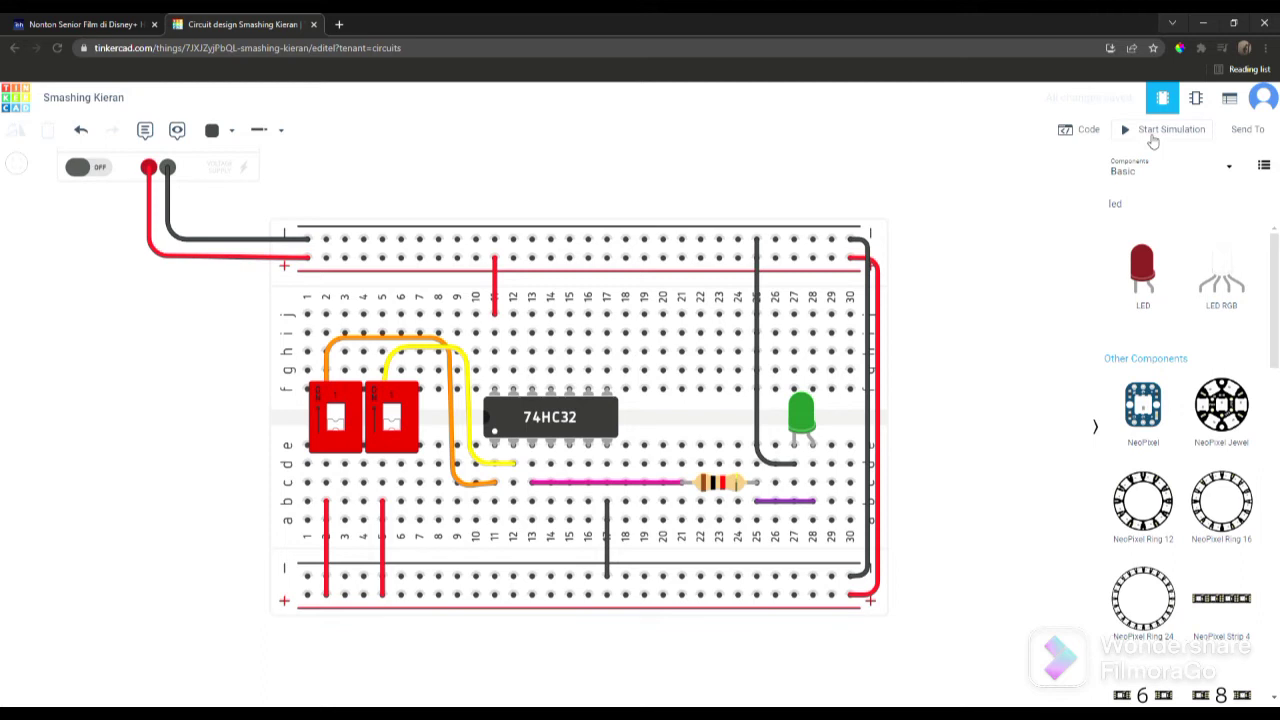
Step: Simulate the OR gate circuit, toggle the two DIP switches through their on/off combinations, and stop the simulation
left_click(1152, 138)
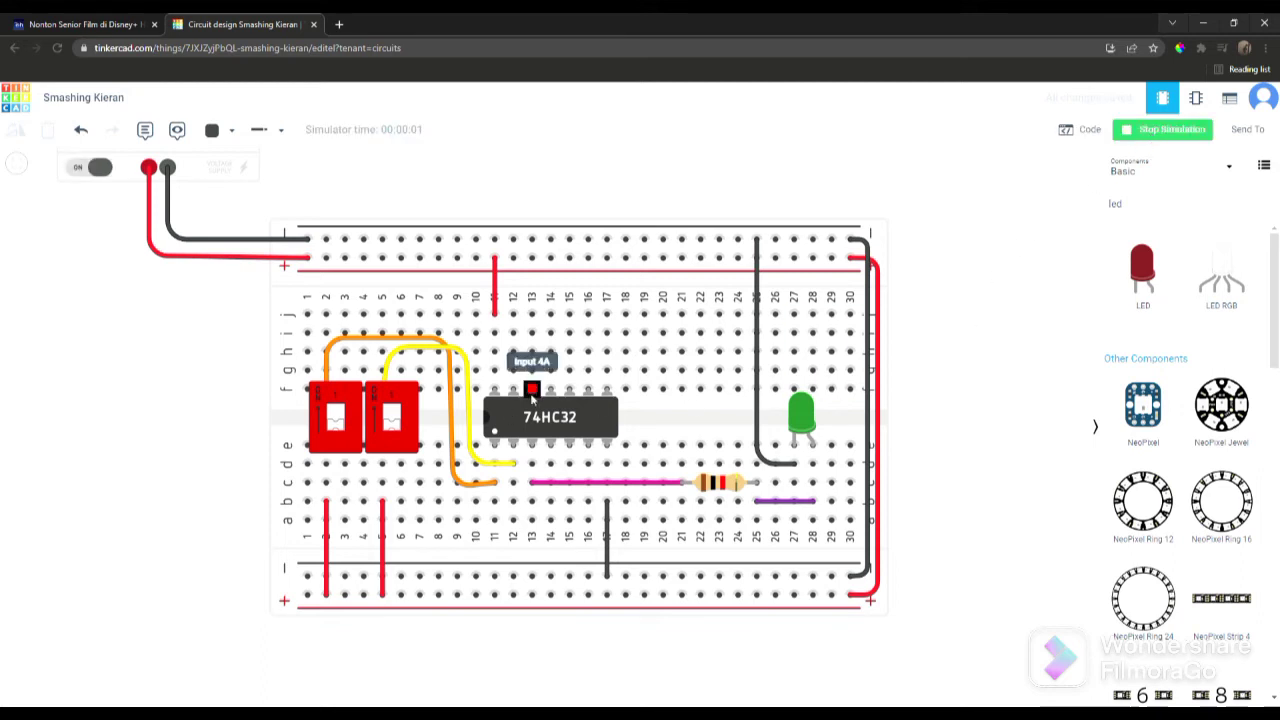
left_click(338, 418)
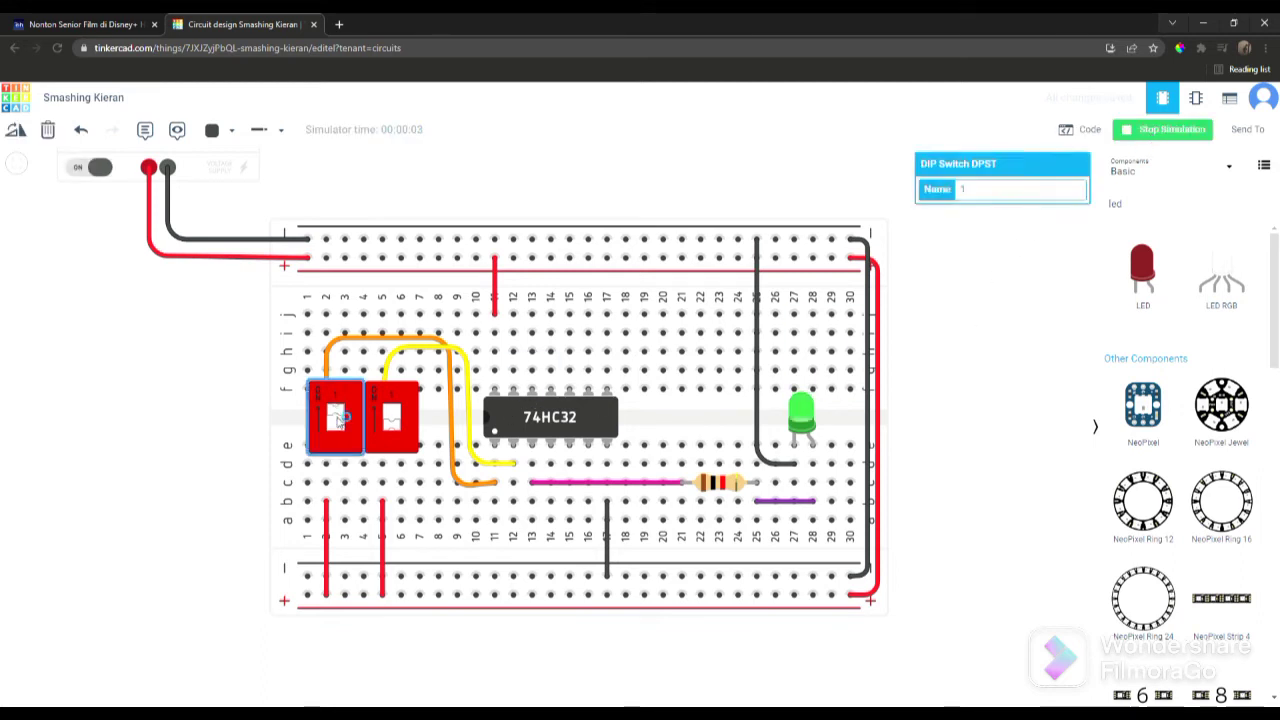
left_click(338, 420)
left_click(391, 418)
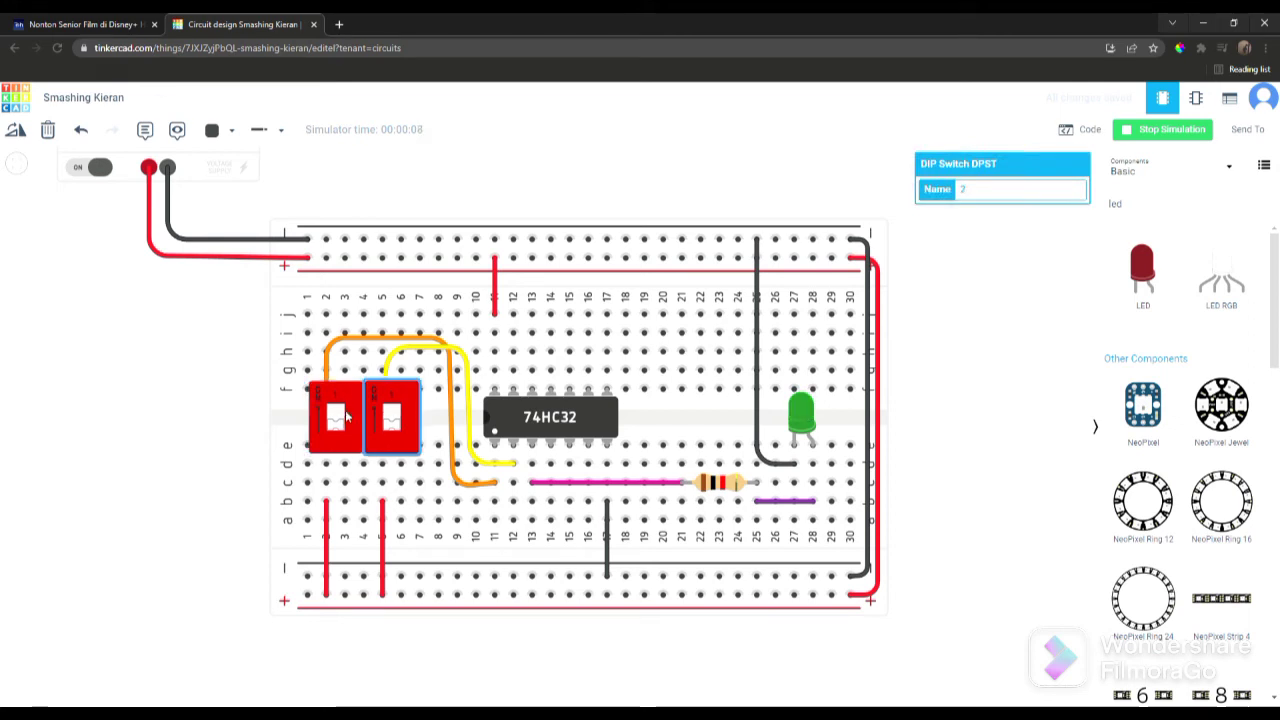
left_click(345, 418)
left_click(391, 418)
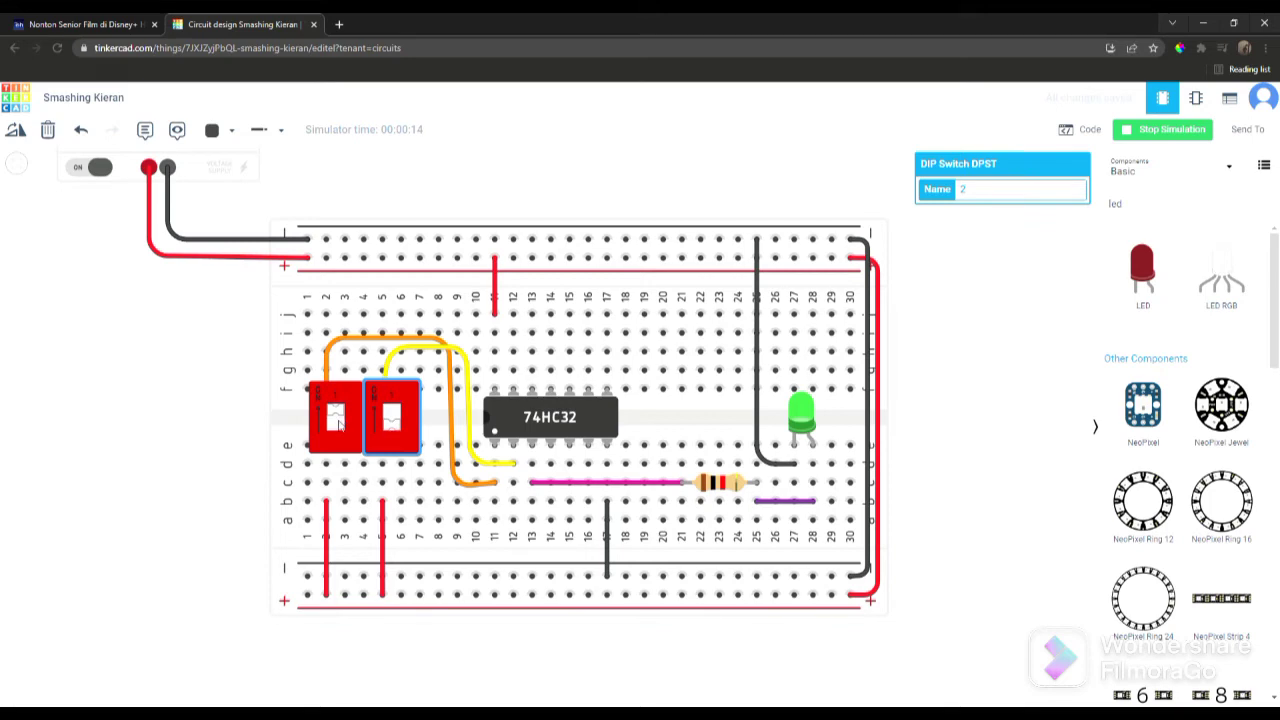
left_click(338, 423)
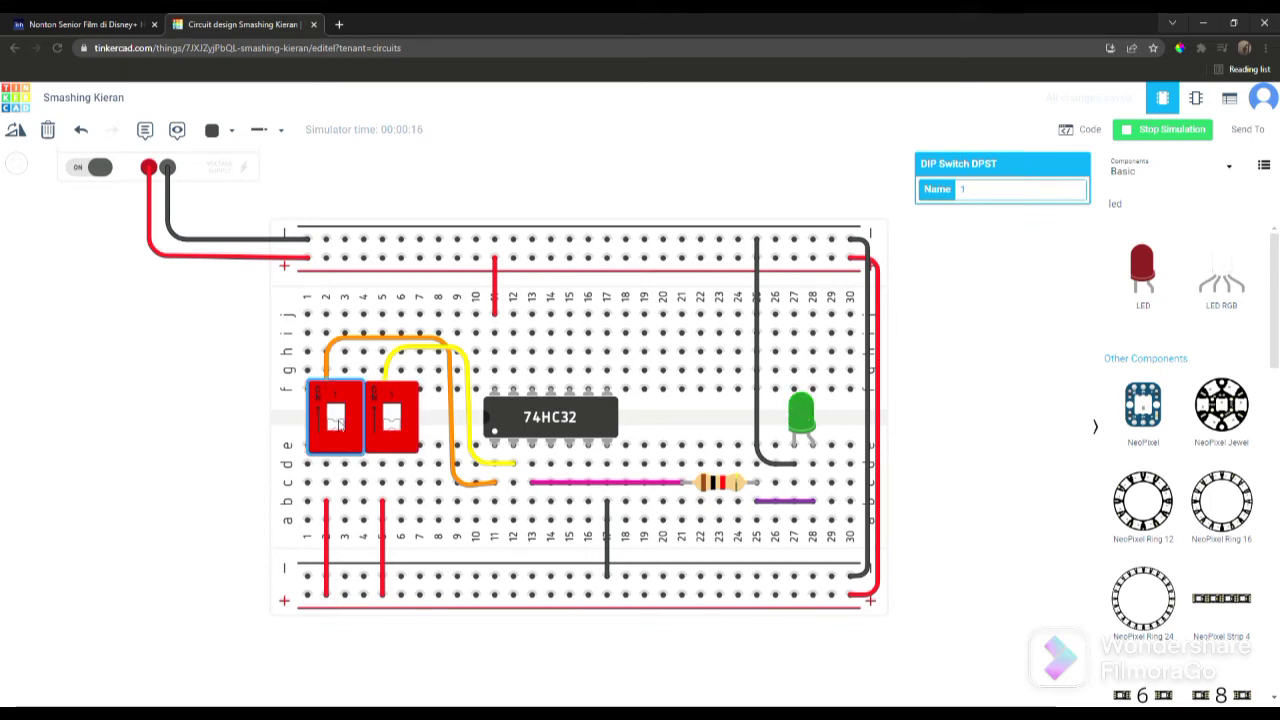
left_click(1143, 132)
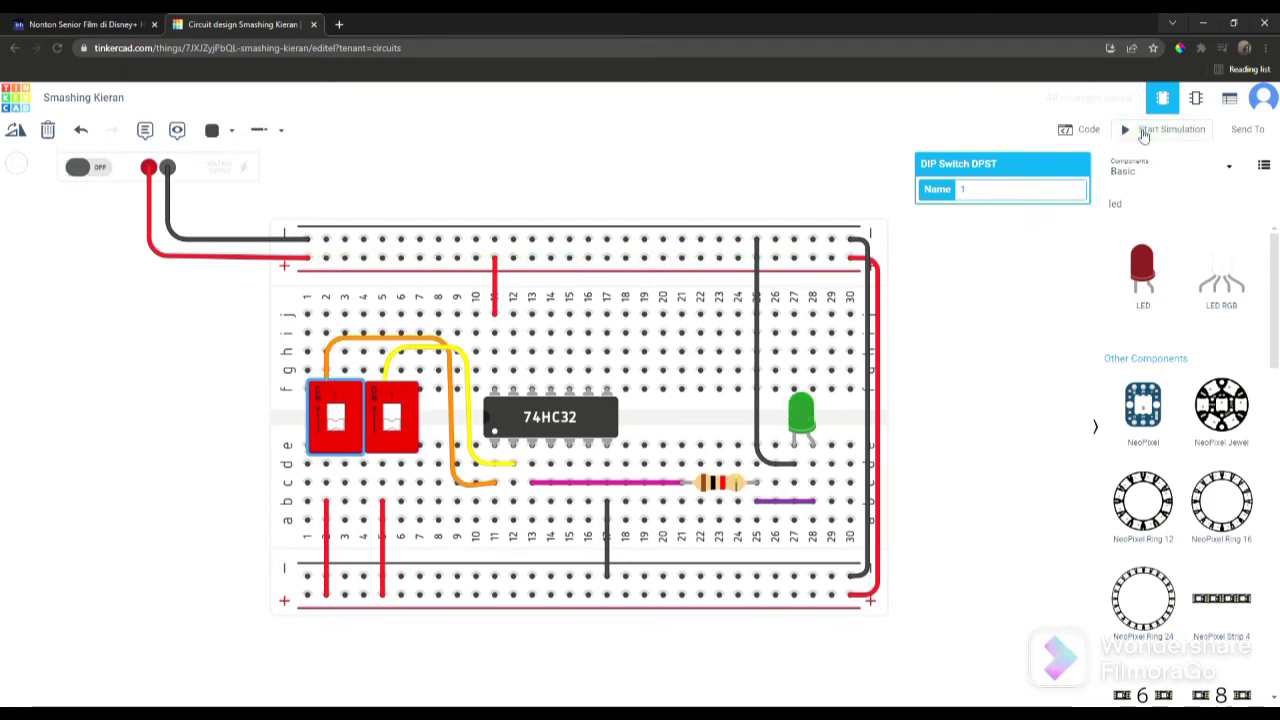
Step: Find the 74hc08 quad AND gate and place it in the empty space above the breadboard
left_click(1130, 203)
type("74")
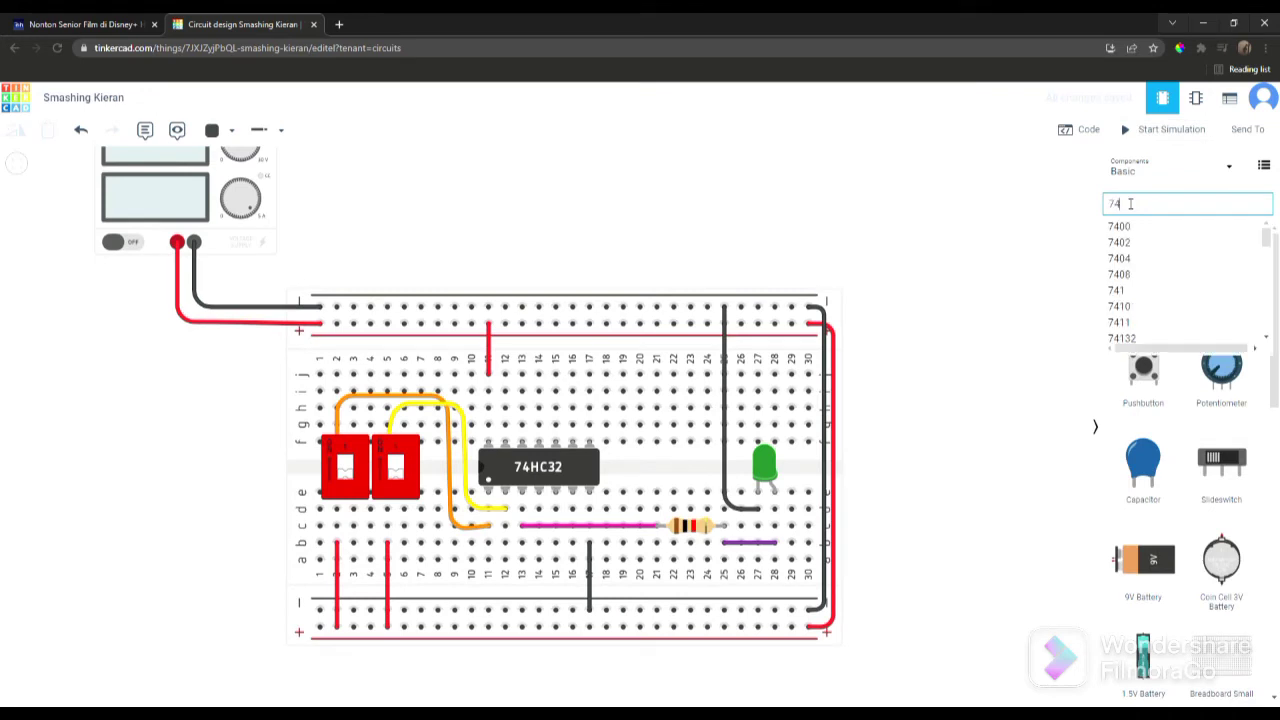
type("hc08")
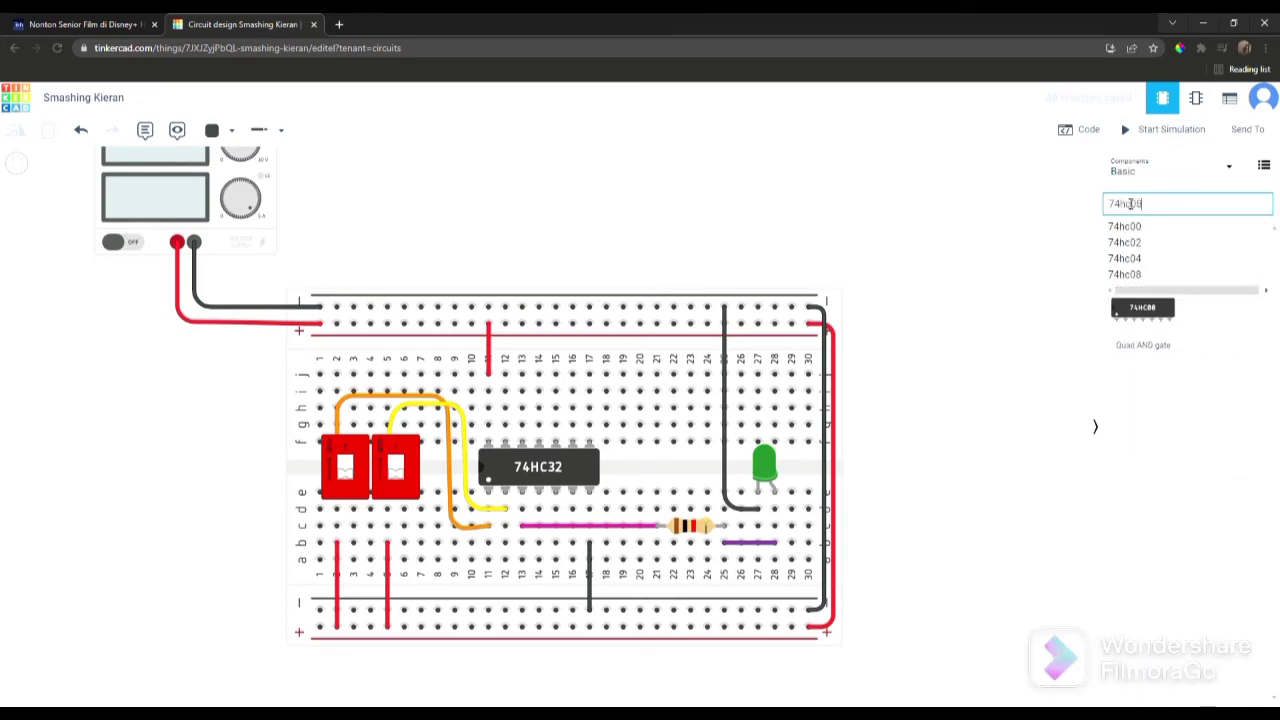
key("Return")
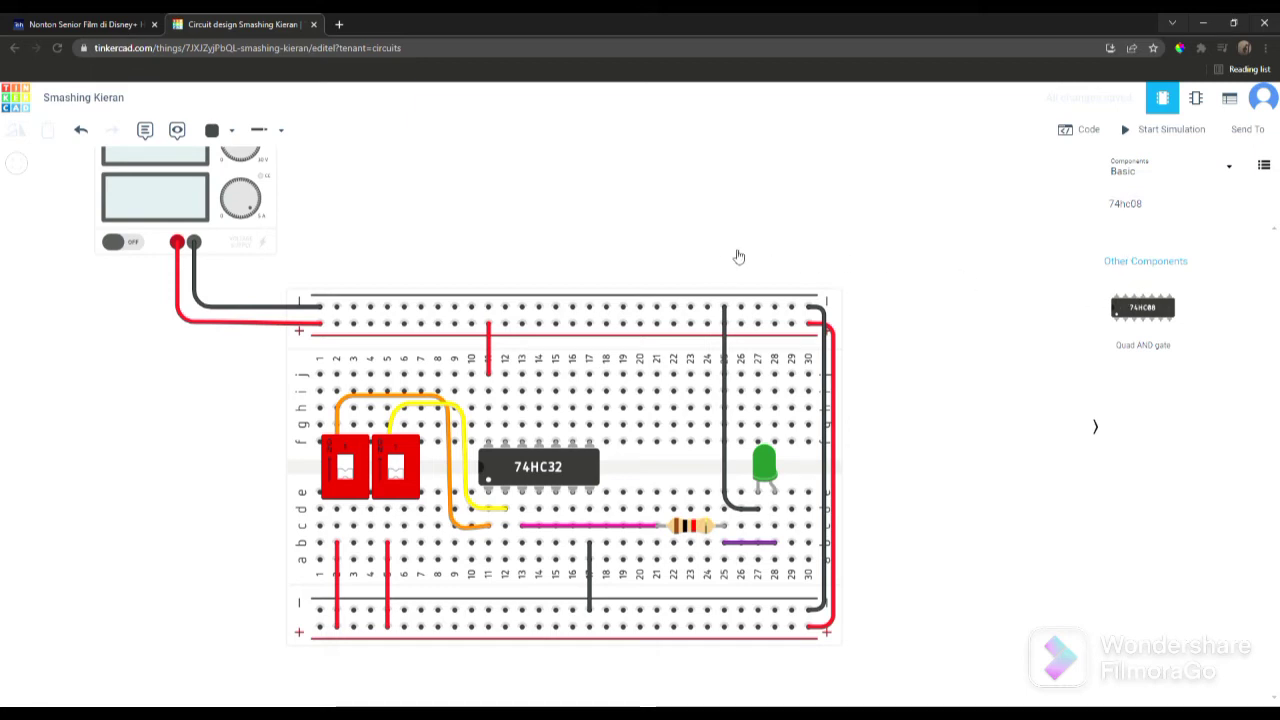
left_click_drag(1143, 307, 711, 253)
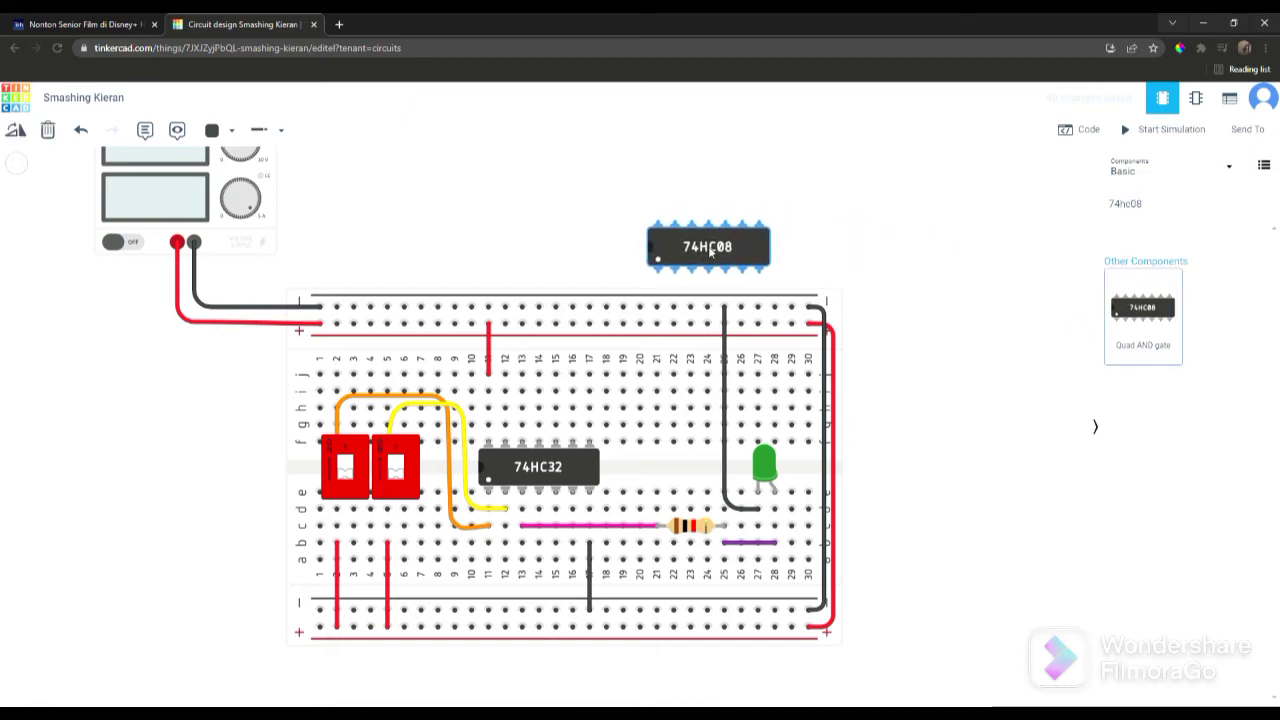
Step: Move the 74HC32 off the breadboard to the space above it and seat the 74HC08 in its place across columns 11 to 17
left_click(585, 472)
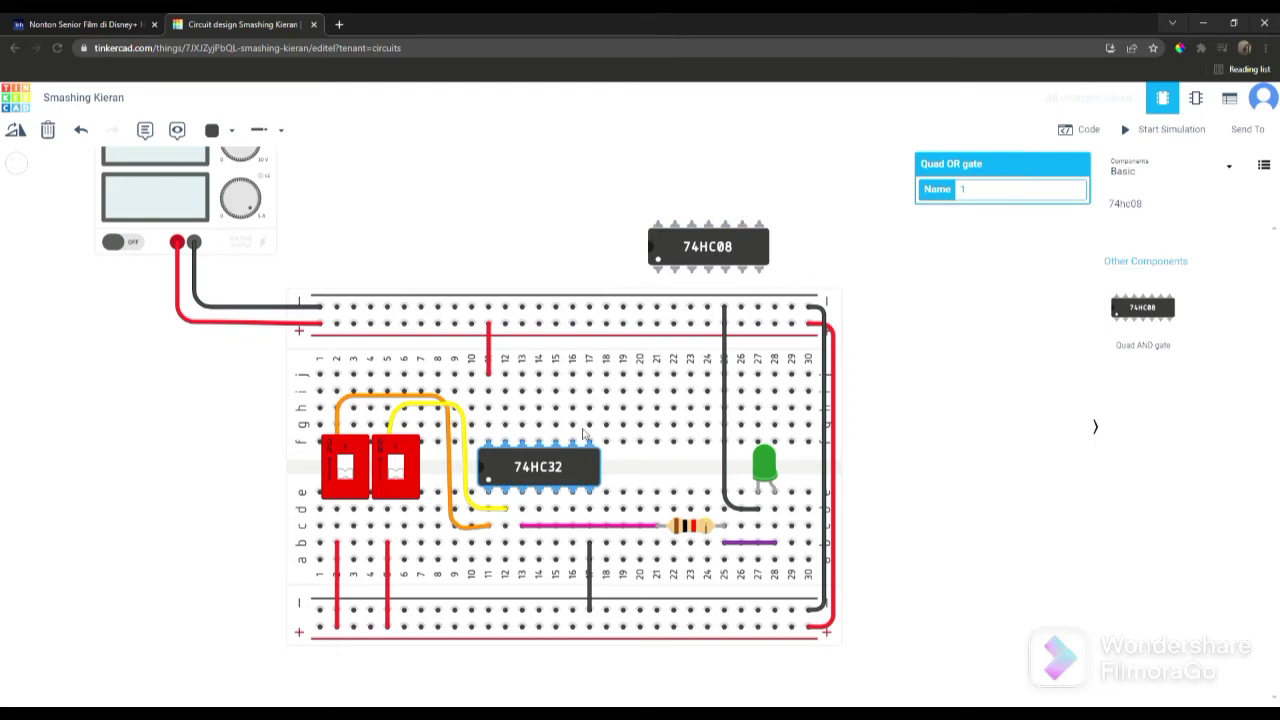
left_click_drag(585, 470, 565, 225)
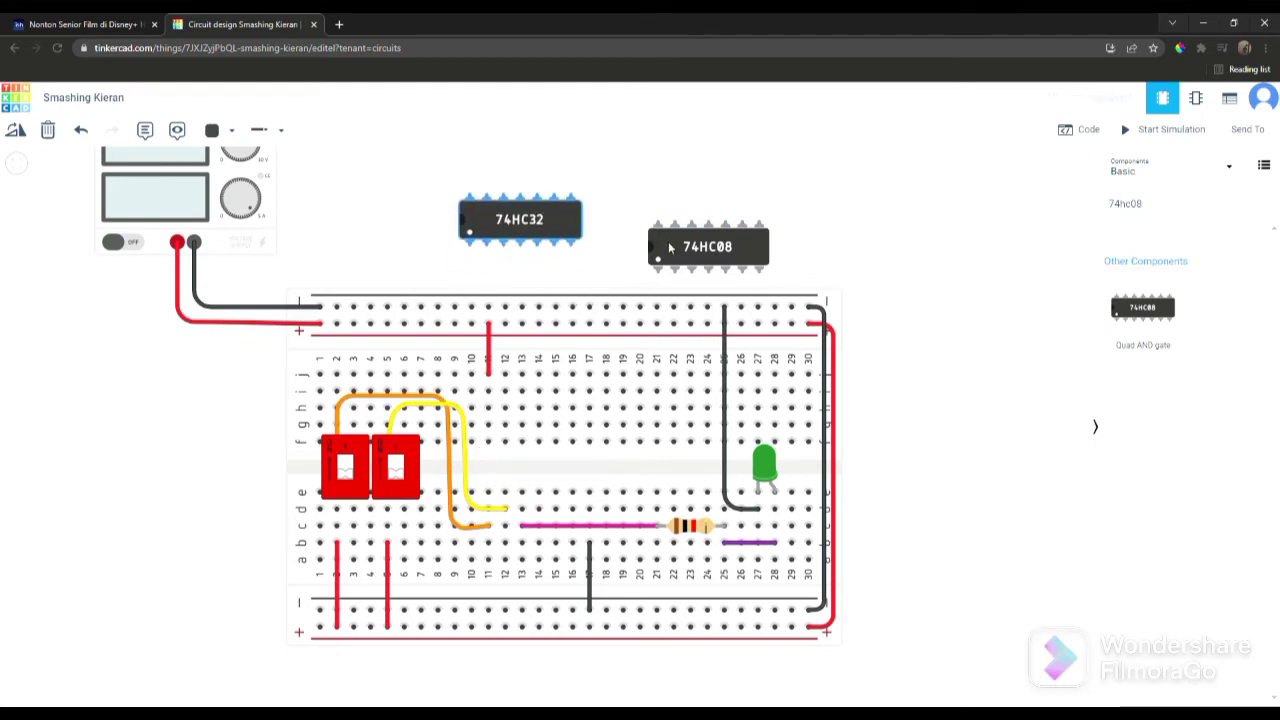
left_click_drag(669, 247, 508, 467)
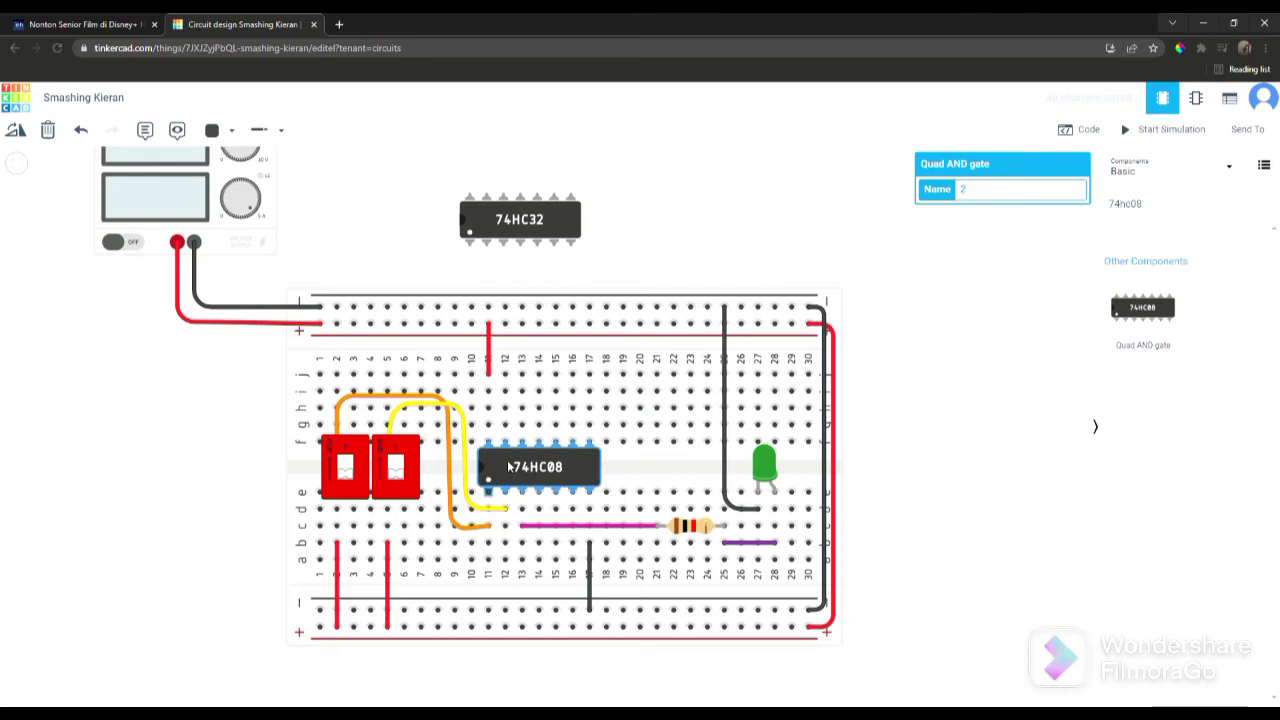
left_click(658, 238)
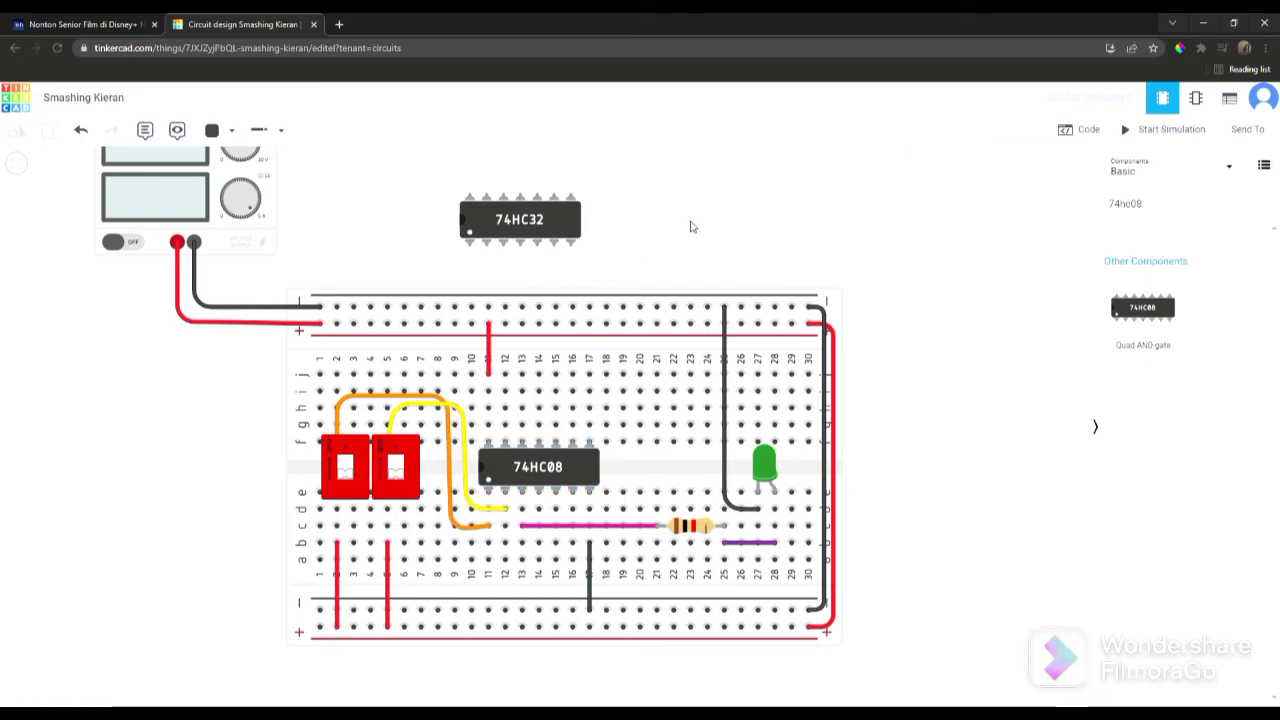
left_click_drag(573, 232, 567, 256)
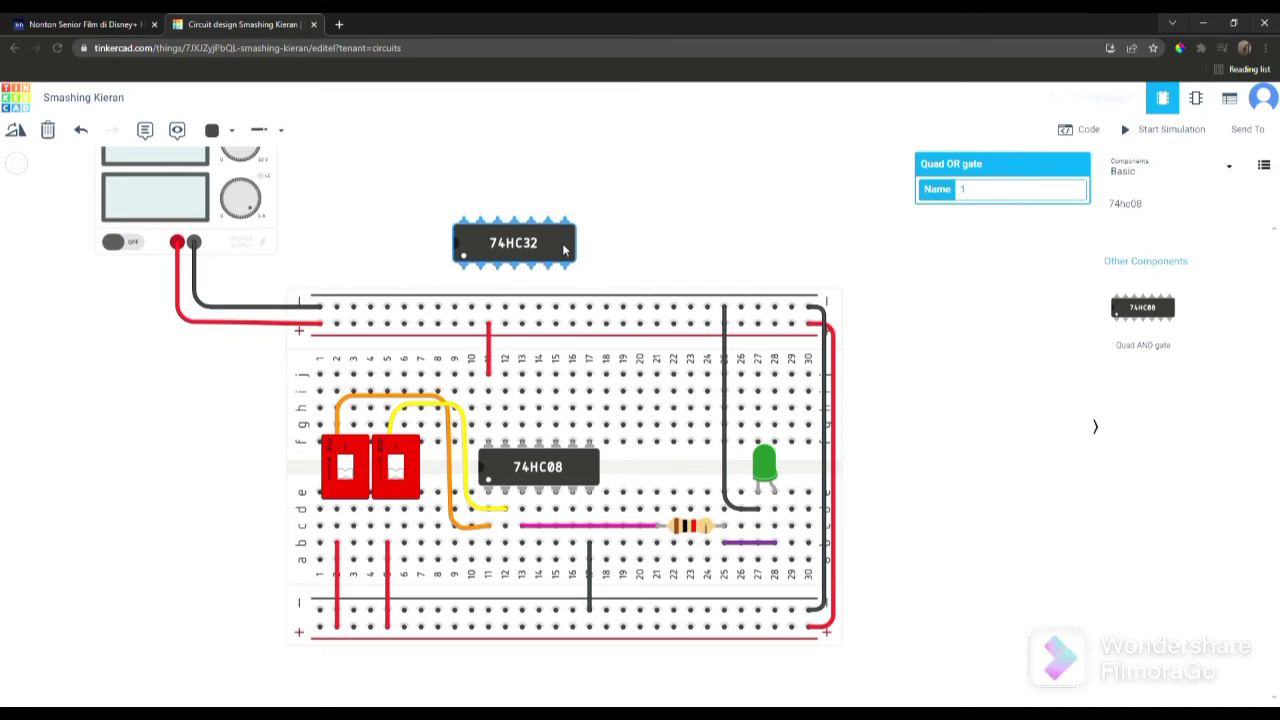
left_click(1048, 238)
left_click(266, 249)
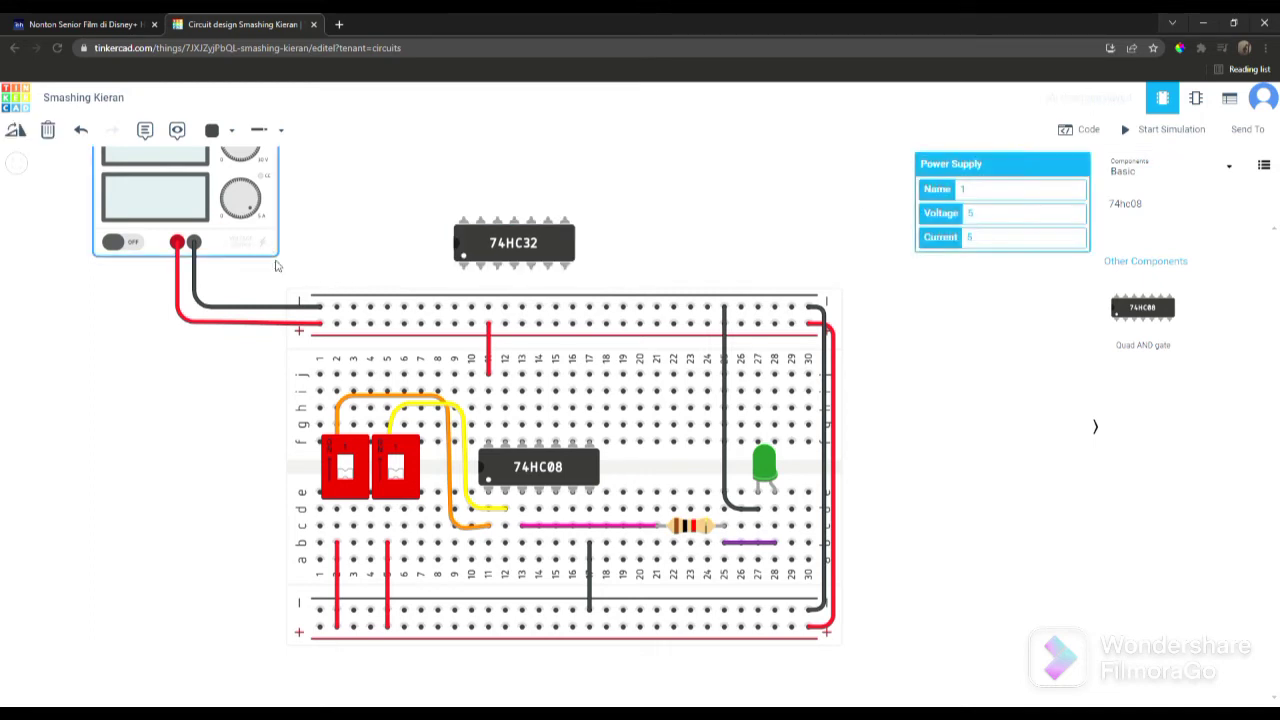
left_click(283, 289)
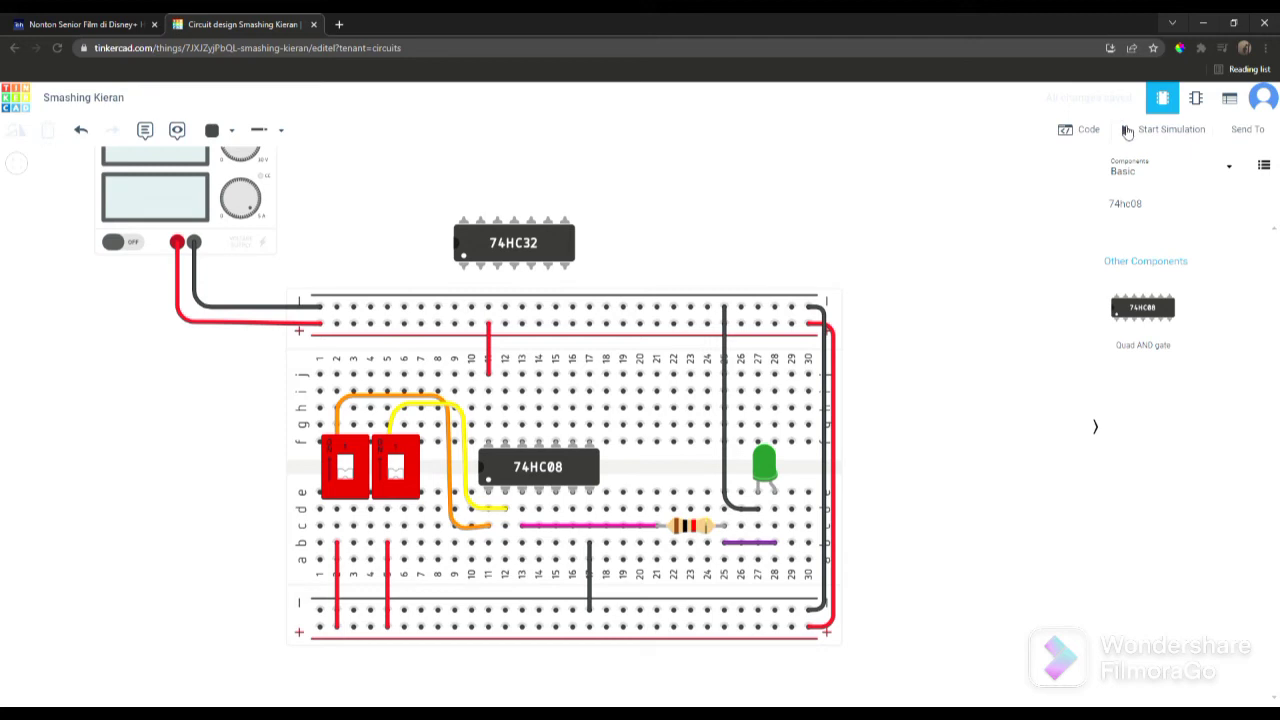
Step: Simulate the circuit with the 74HC08, toggle both DIP switches separately and together, and stop the simulation
left_click(1128, 130)
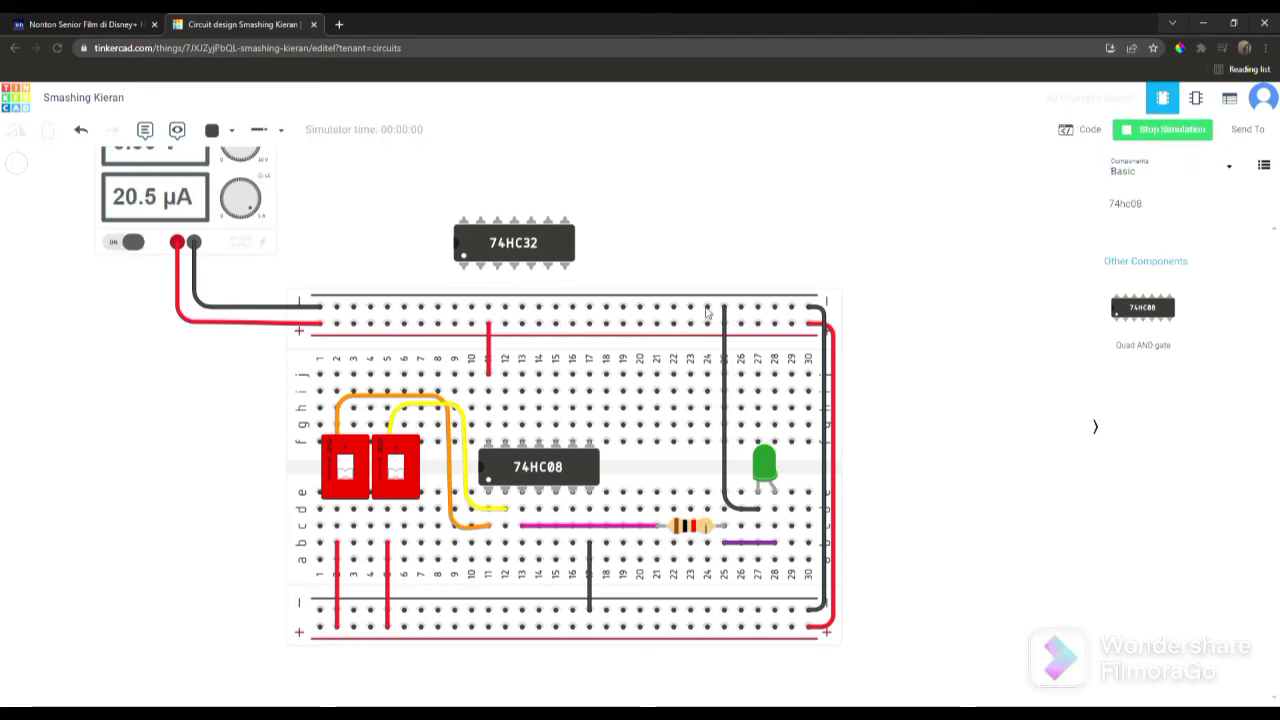
left_click(344, 469)
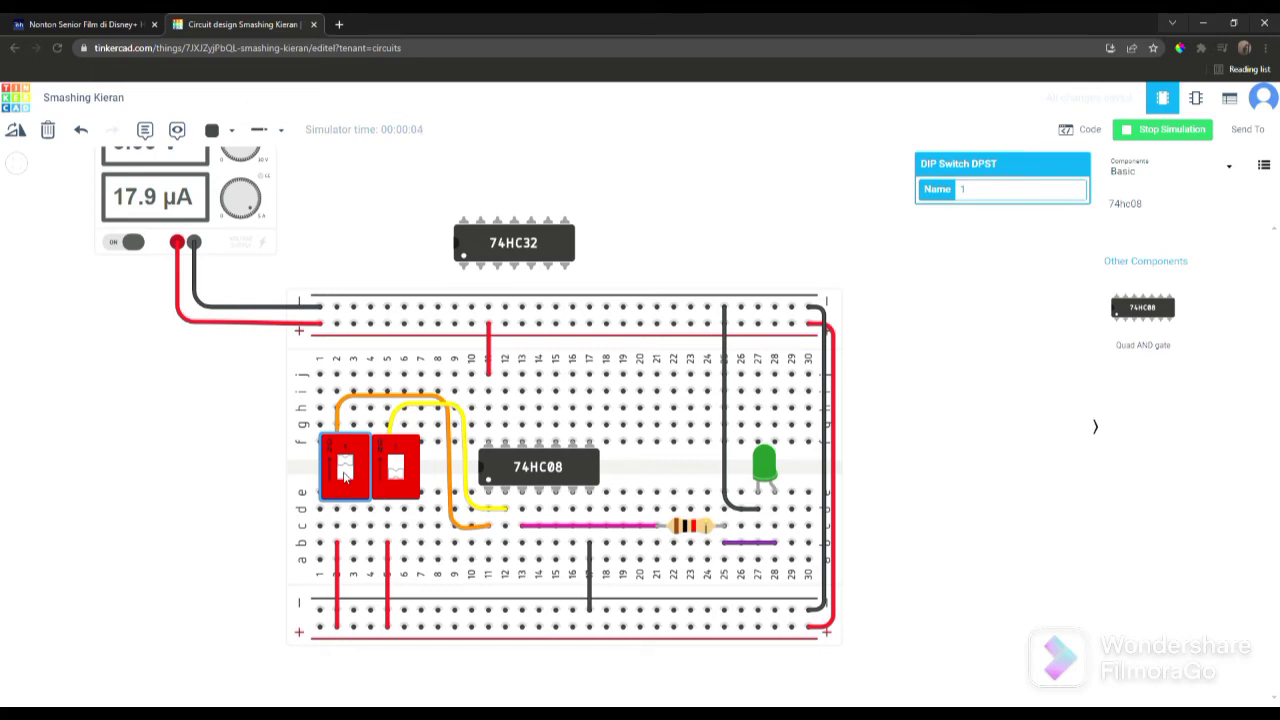
left_click(398, 465)
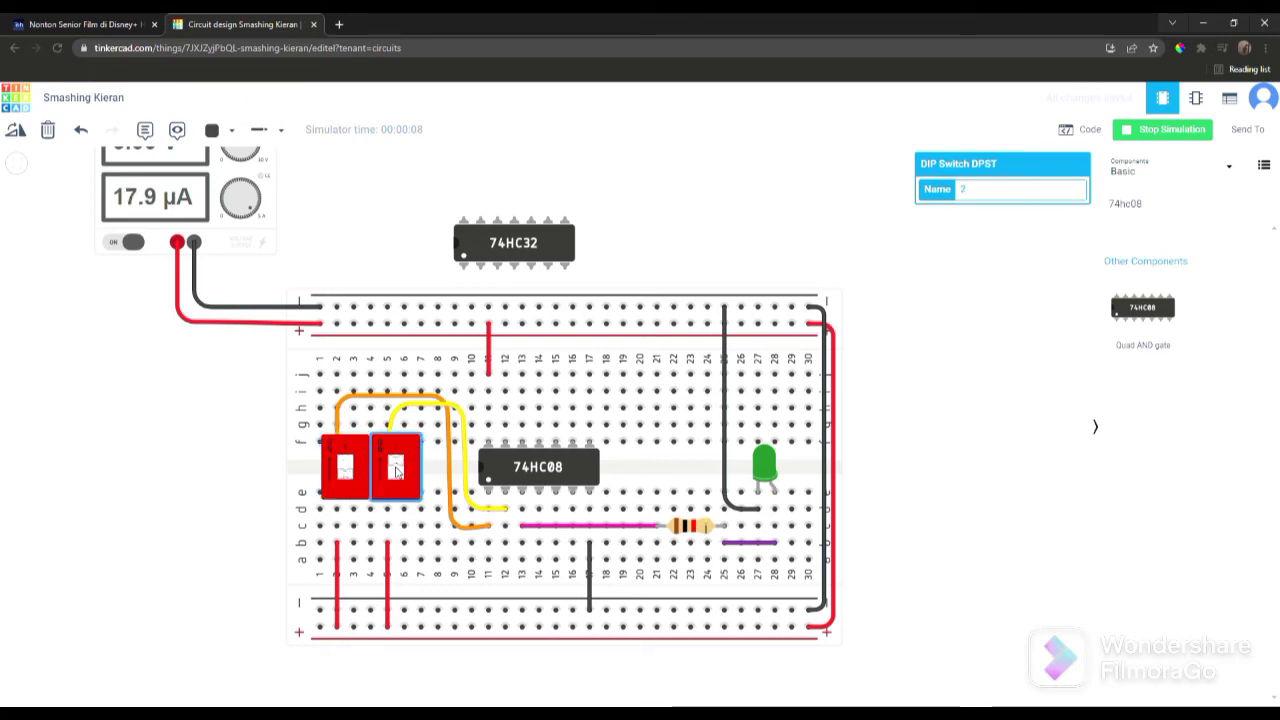
left_click(396, 470)
left_click(347, 468)
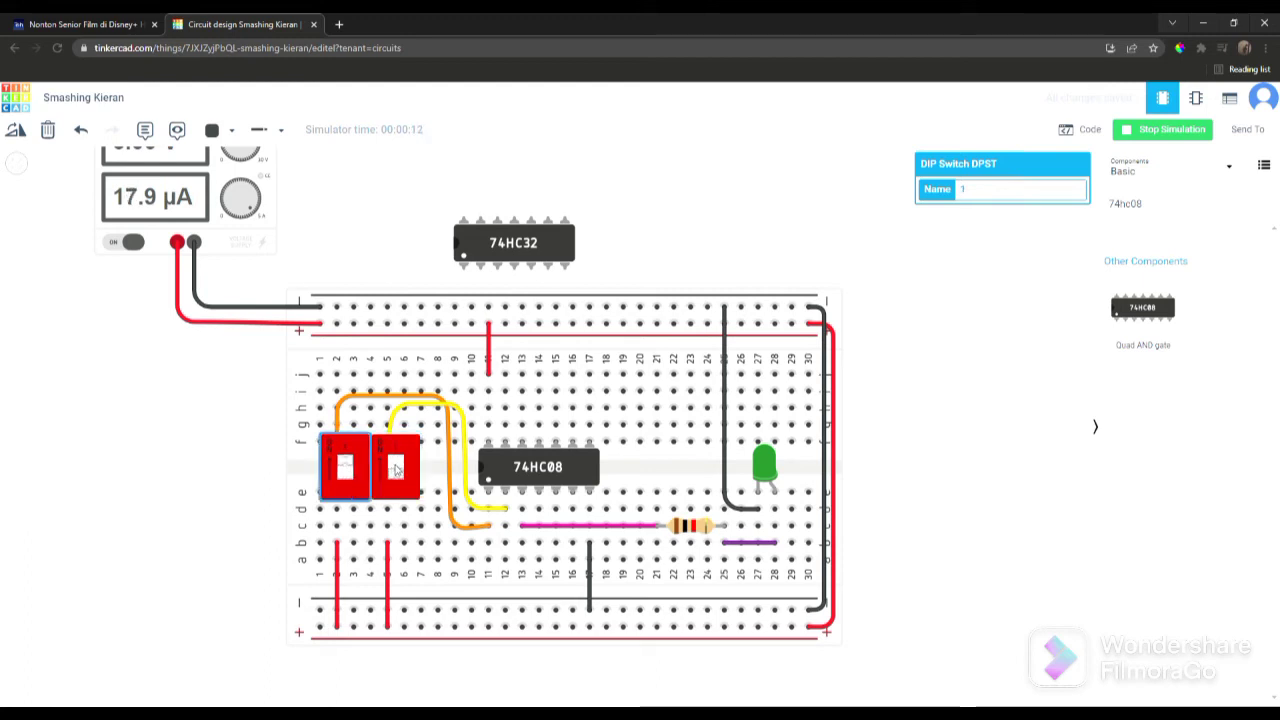
left_click(396, 469)
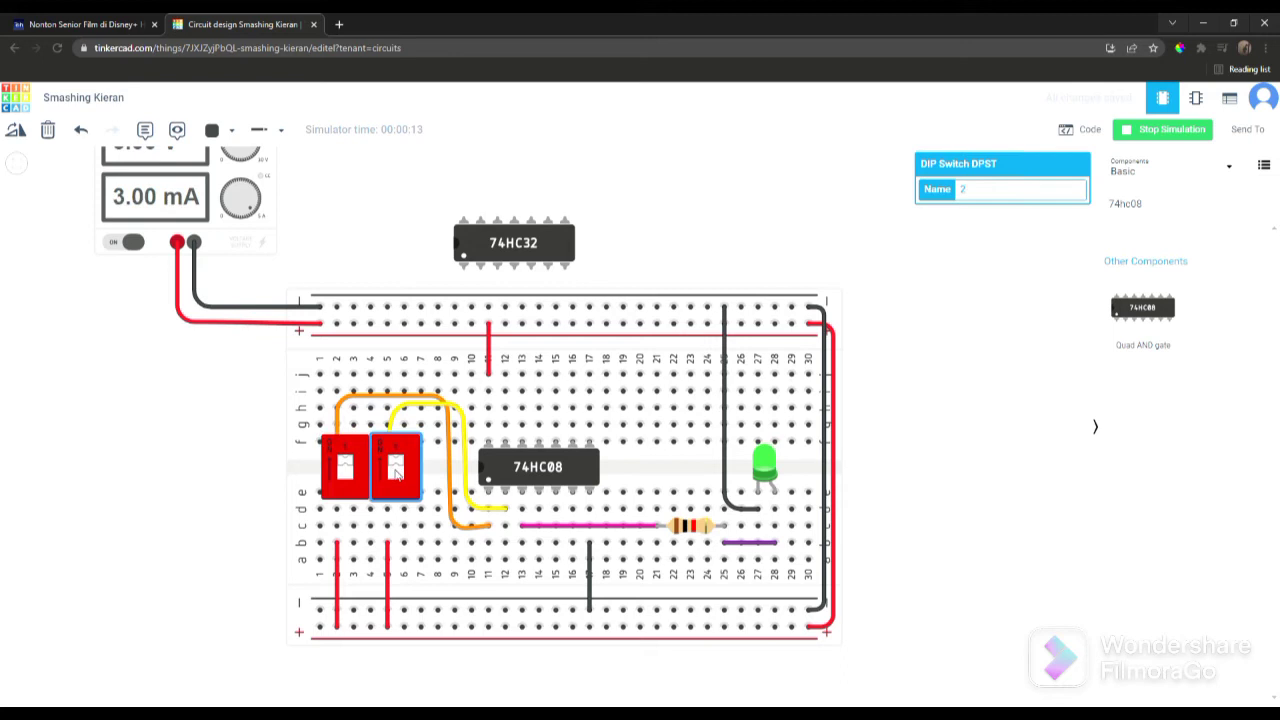
left_click(397, 473)
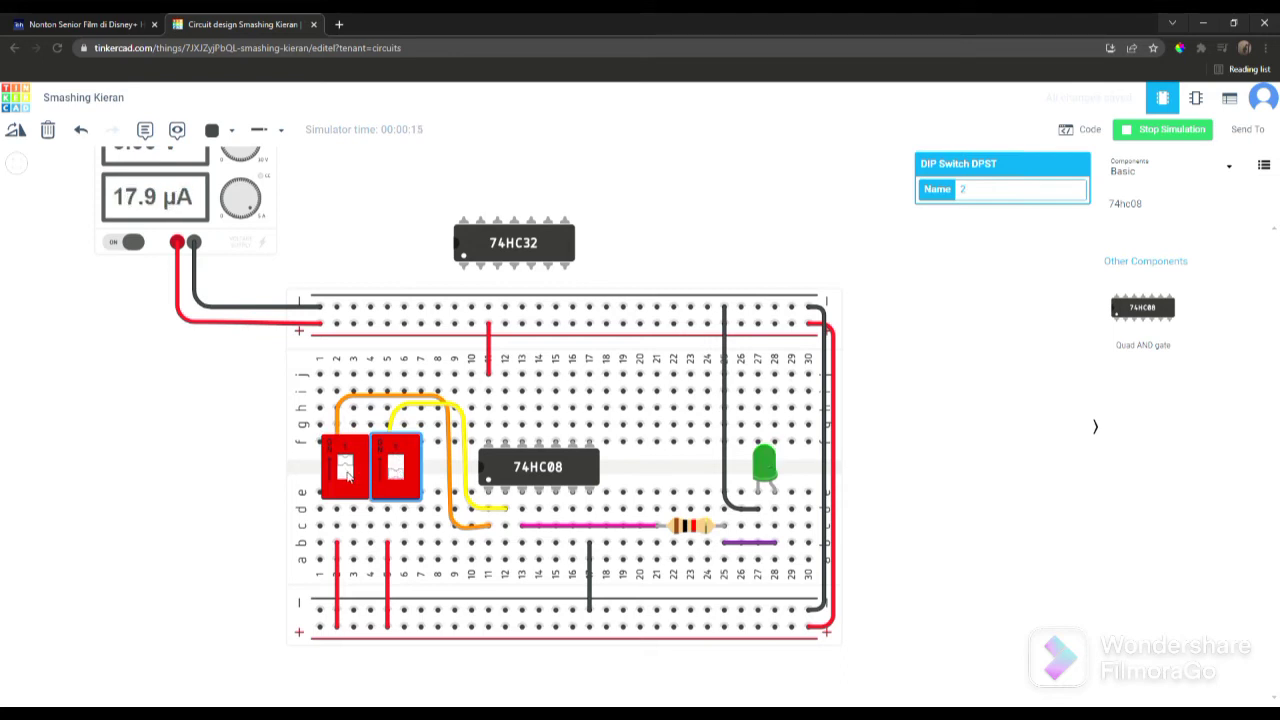
left_click(348, 477)
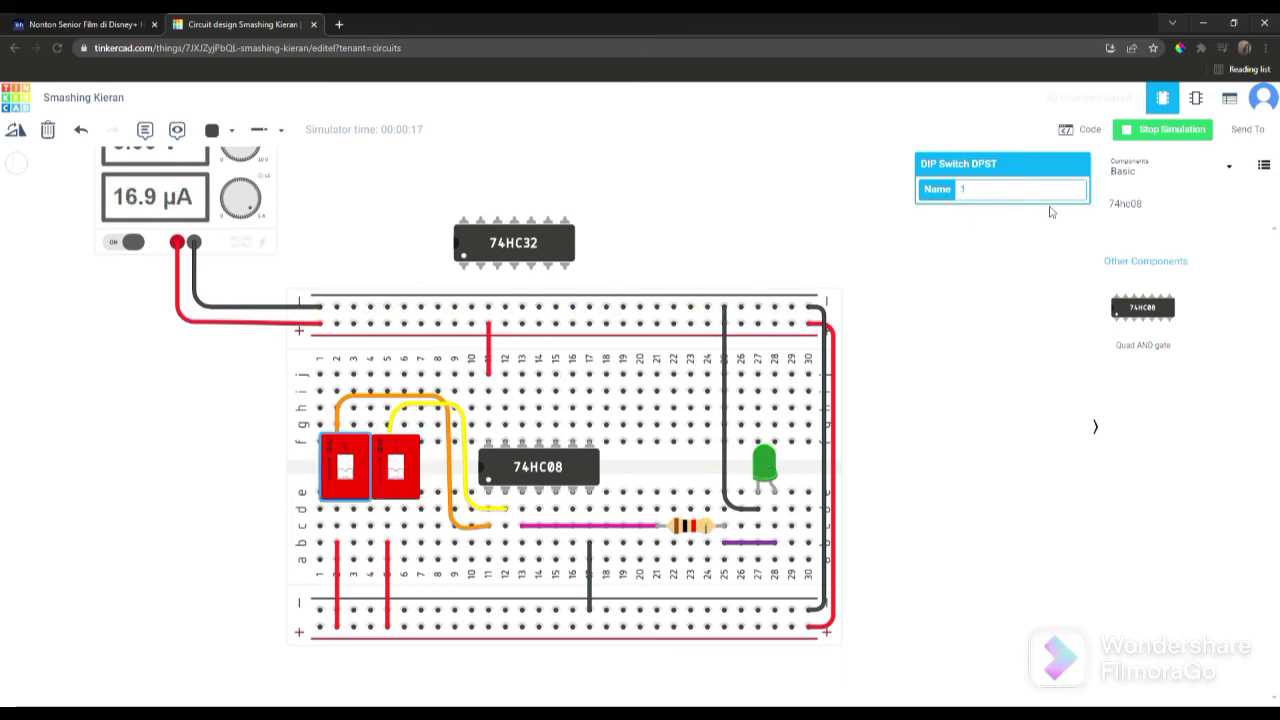
left_click(1134, 131)
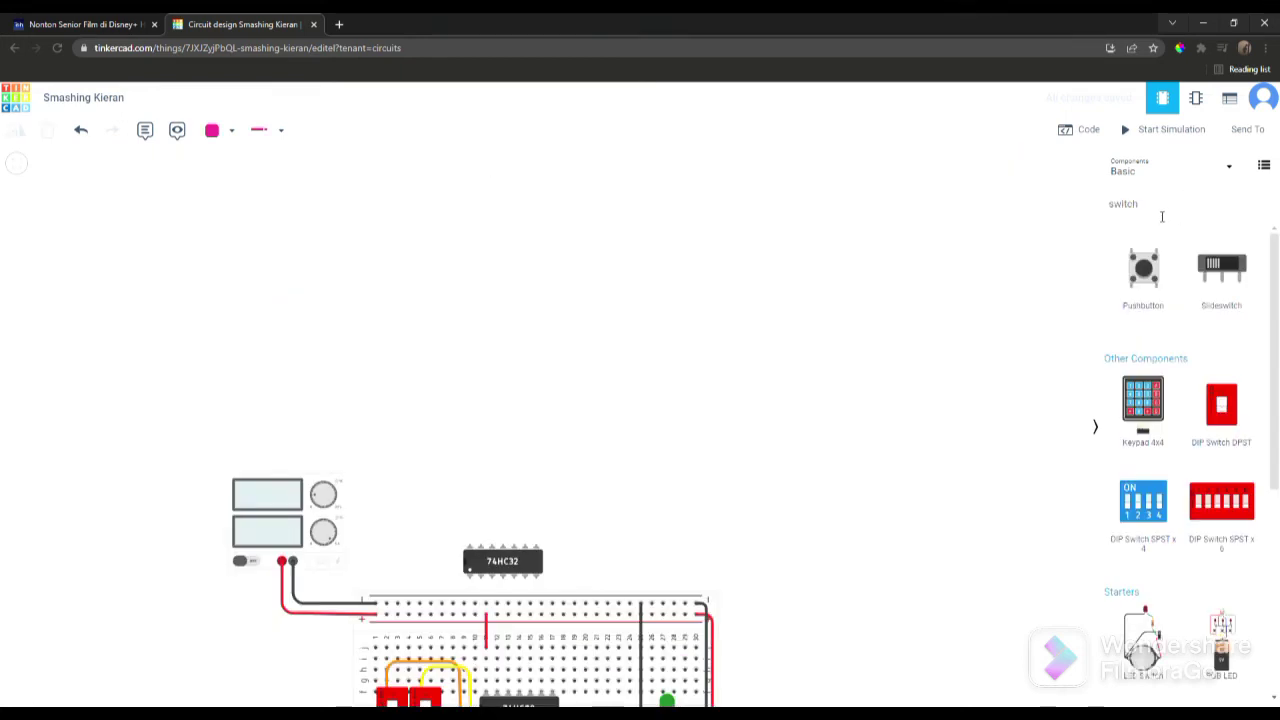
Step: Add a second small breadboard above the existing circuit, roughly aligned with the first breadboard
left_click(1160, 211)
type("bre")
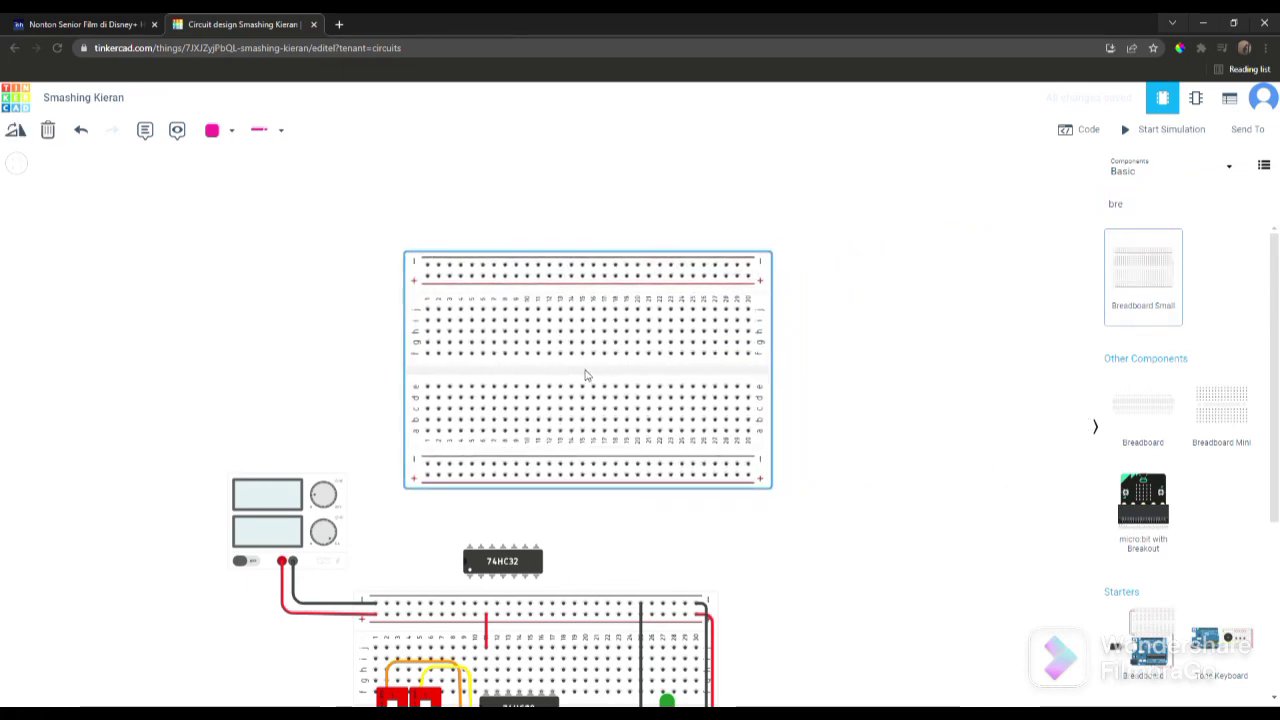
left_click_drag(586, 375, 546, 335)
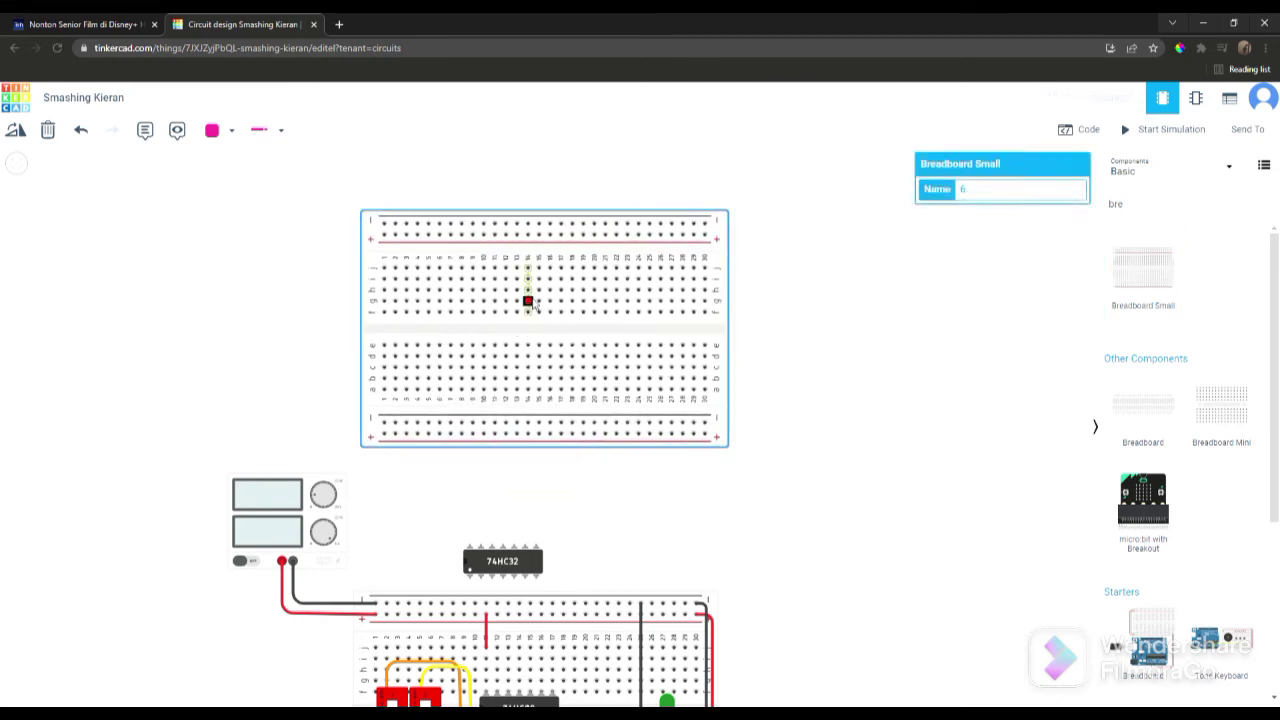
Step: Wire the power supply's positive terminal around its outer side to the new breadboard's lower positive rail at column 1, with squared bends
left_click(282, 562)
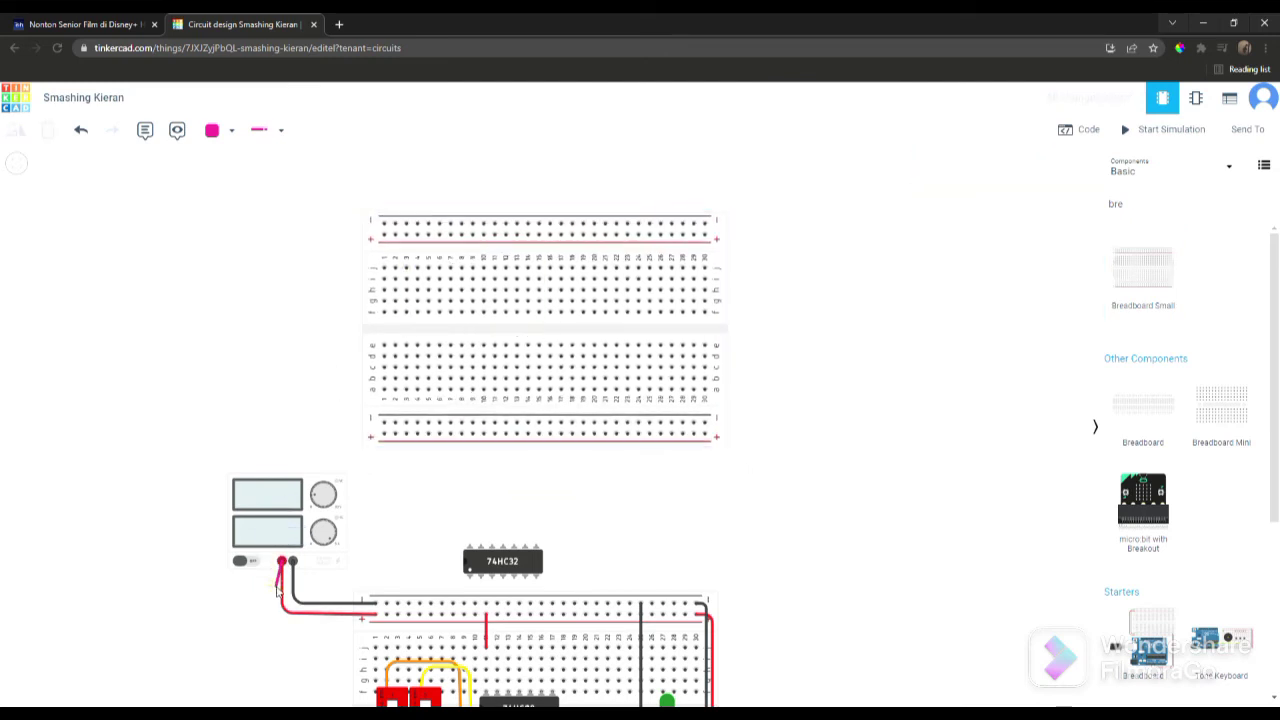
left_click(200, 594)
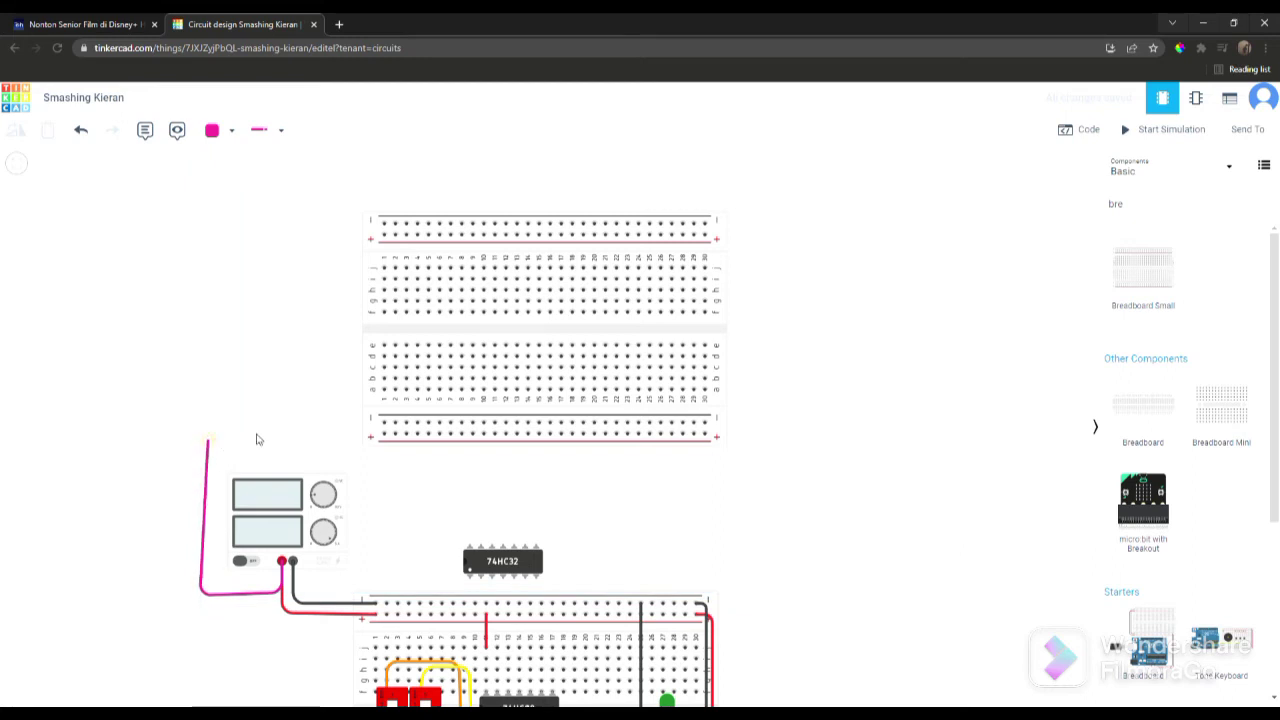
left_click(384, 434)
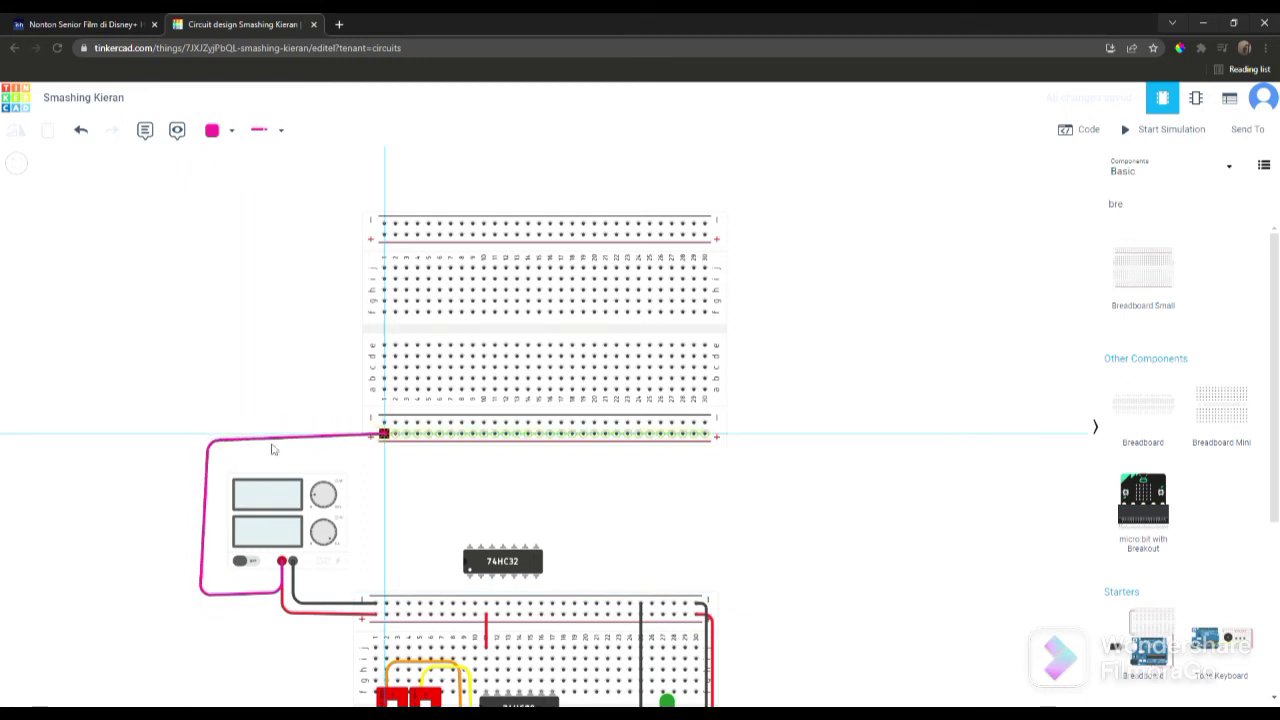
left_click_drag(212, 446, 207, 436)
left_click_drag(200, 596, 206, 591)
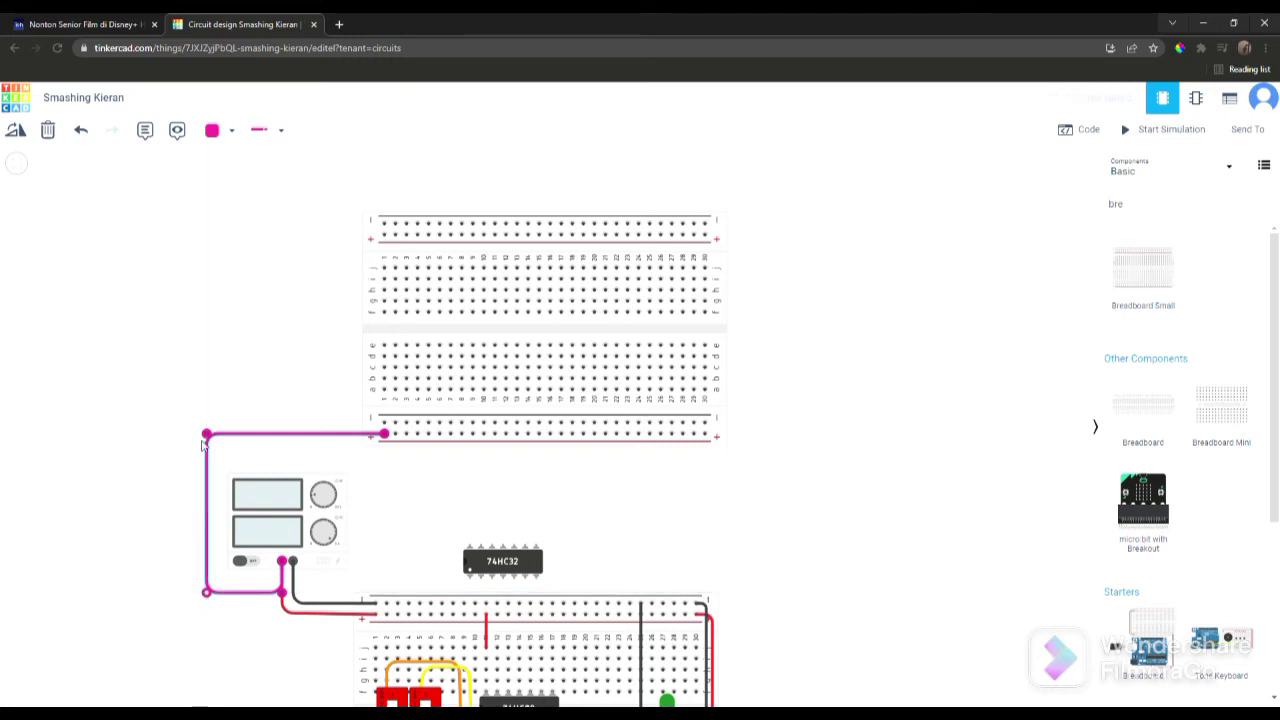
Step: Color the new positive supply wire red and route a black wire from the supply's negative terminal to the new breadboard's lower negative rail at column 1
left_click(212, 130)
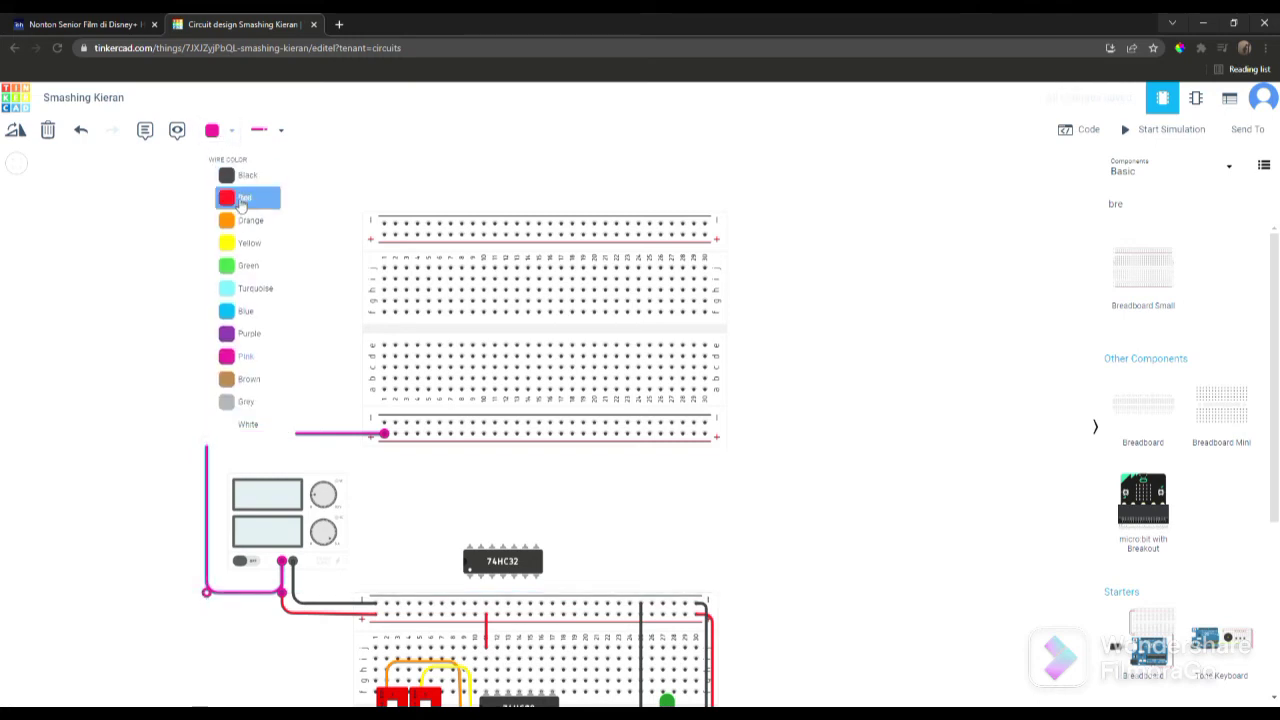
left_click(228, 186)
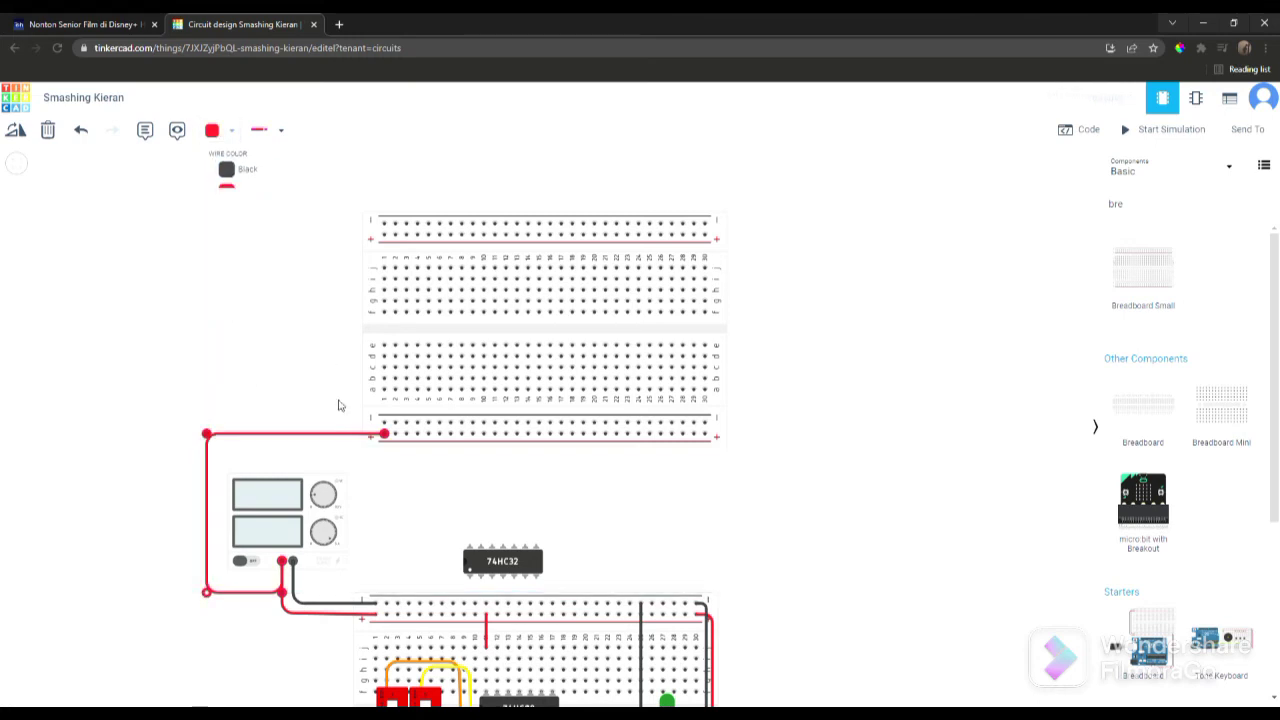
left_click(292, 563)
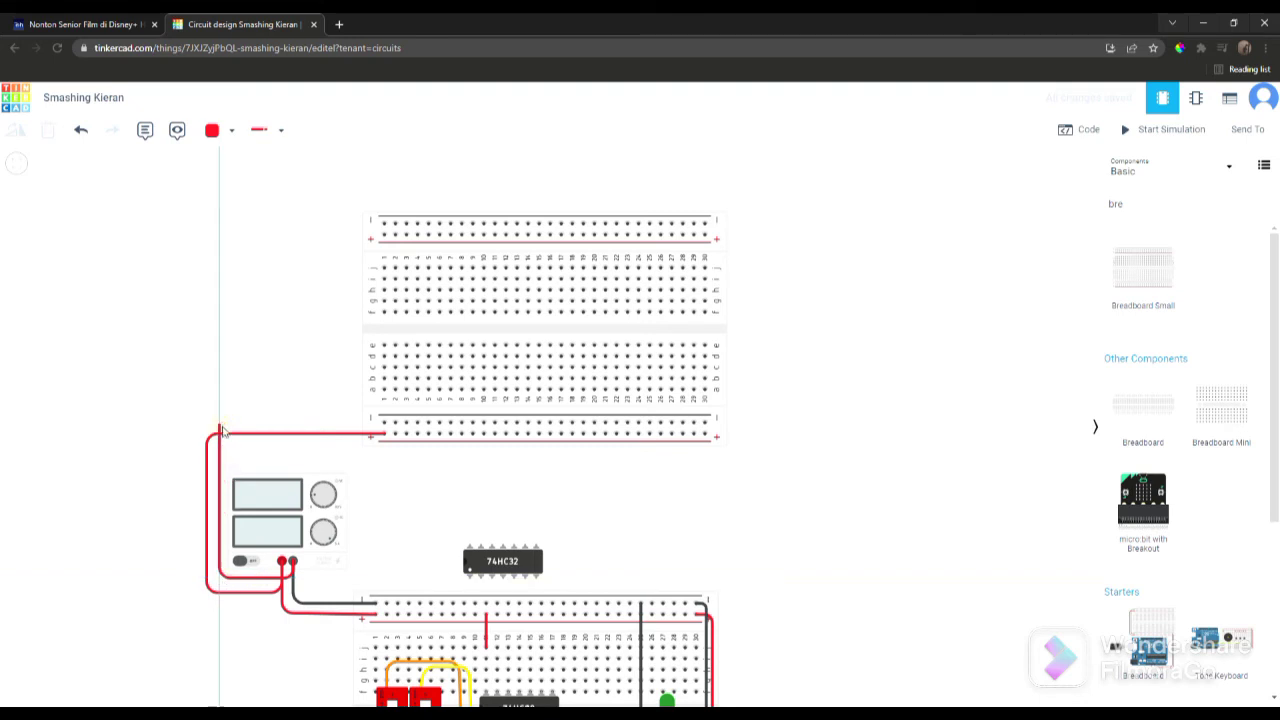
left_click(220, 429)
left_click(383, 425)
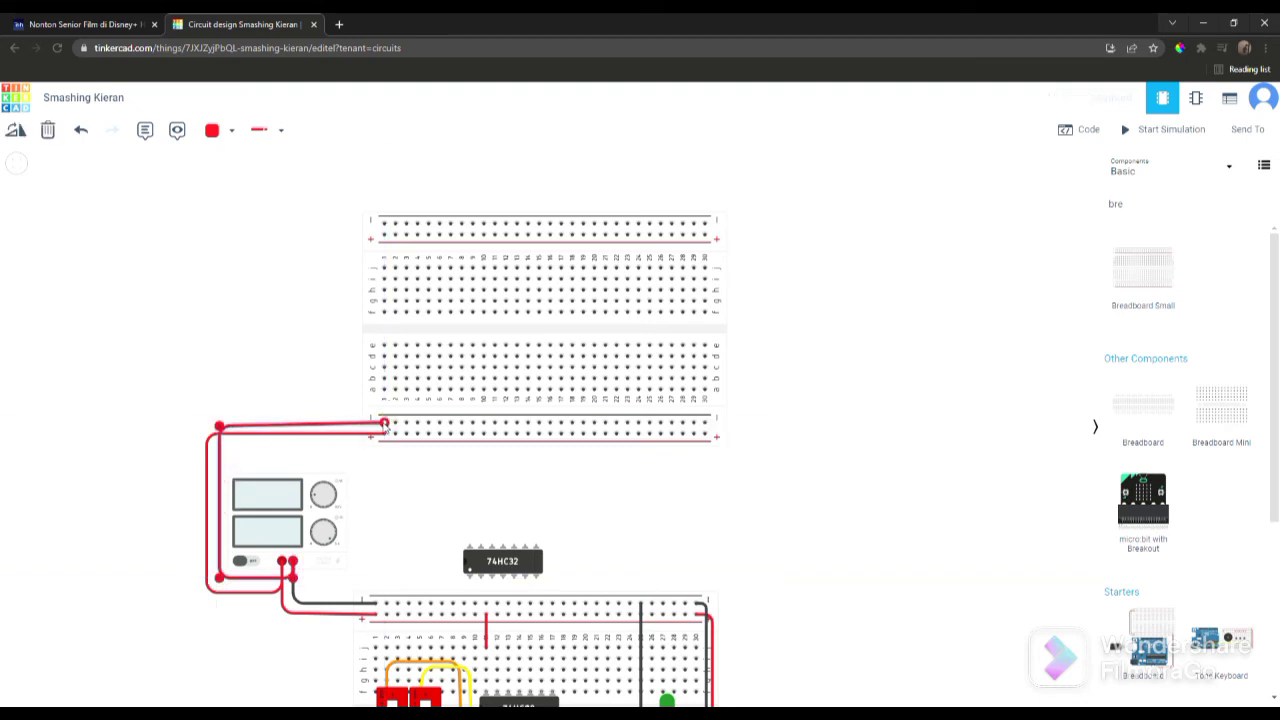
left_click(214, 131)
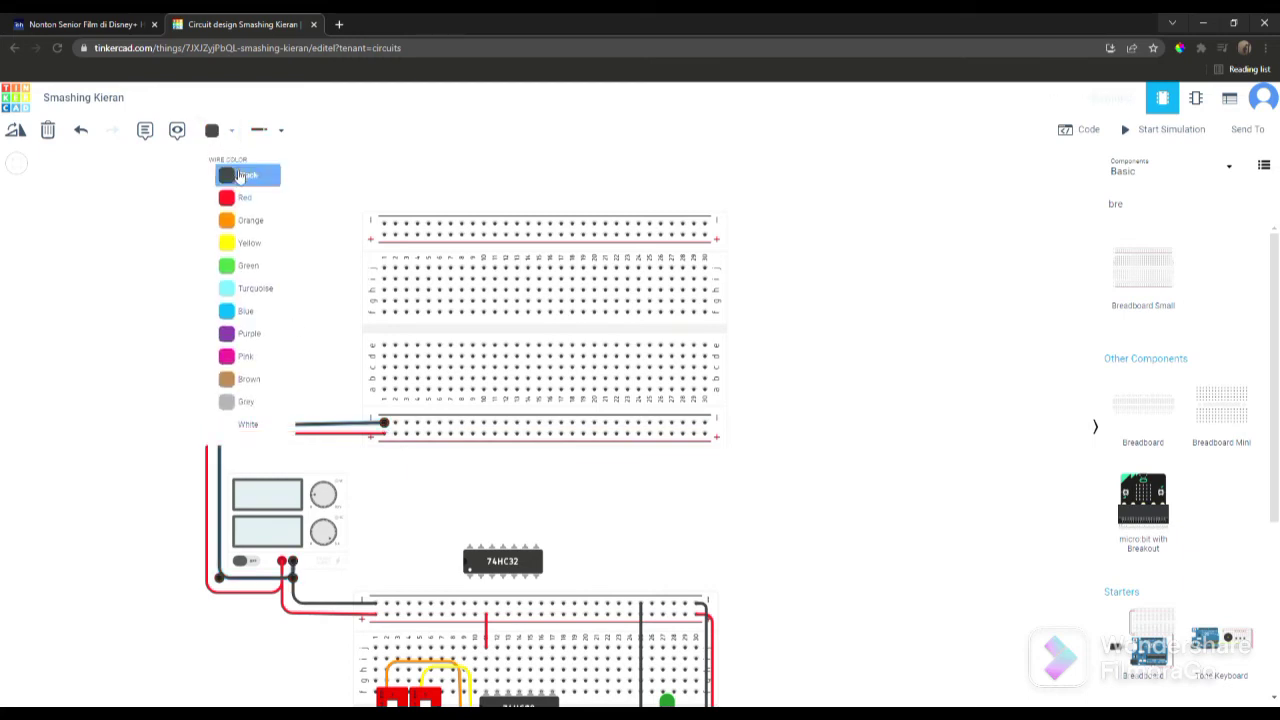
left_click(232, 172)
left_click_drag(222, 430, 223, 418)
left_click(241, 377)
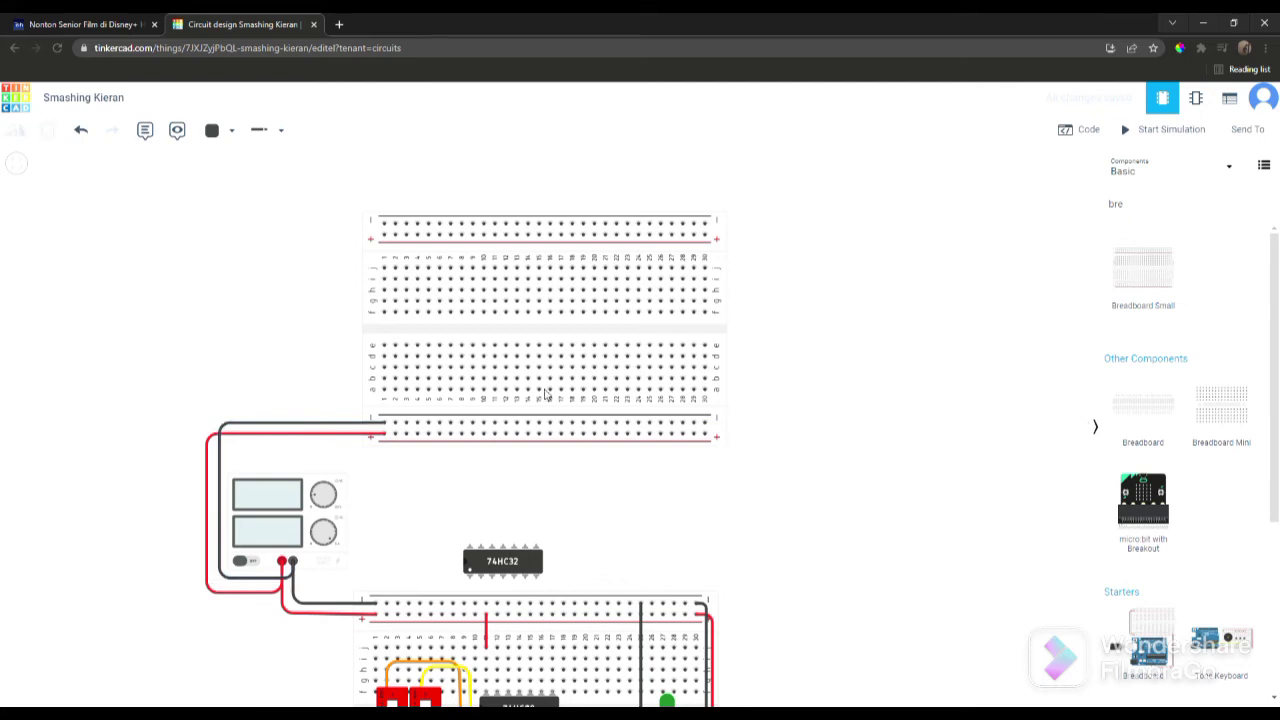
Step: Link the new breadboard's lower and upper negative rails at column 30 with a black wire bent around the board's outer edge
left_click(704, 424)
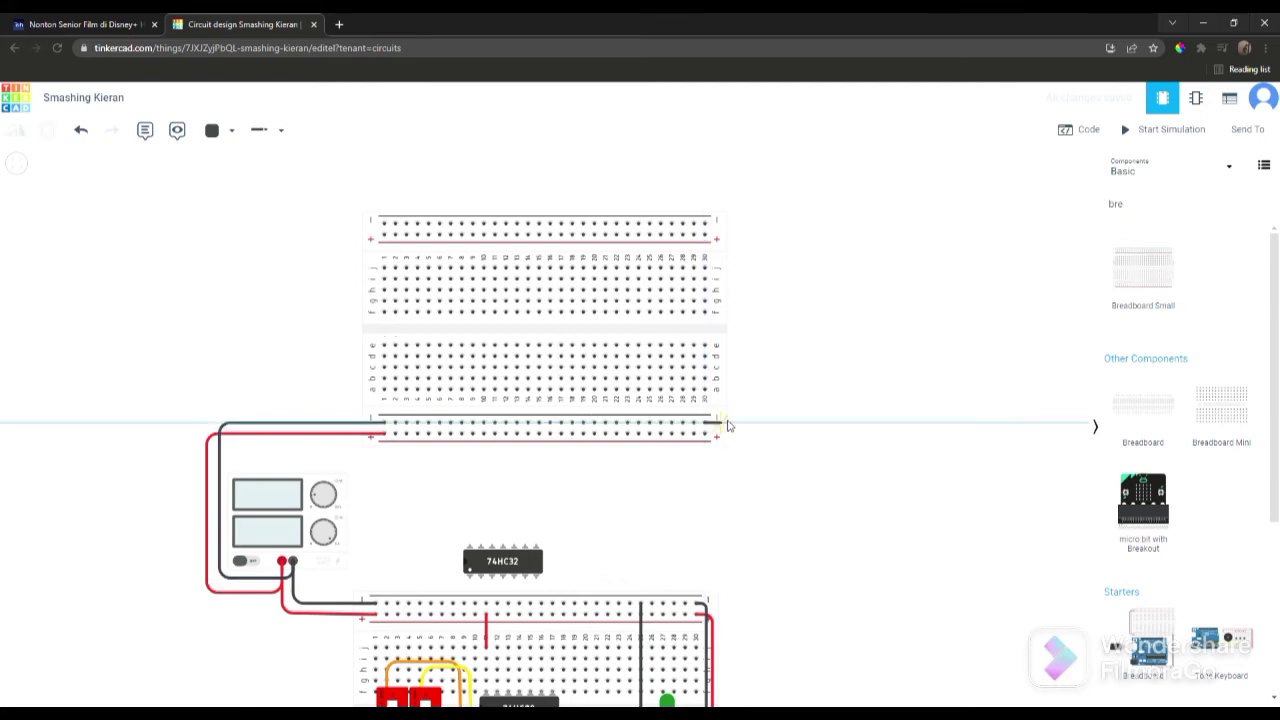
left_click(737, 420)
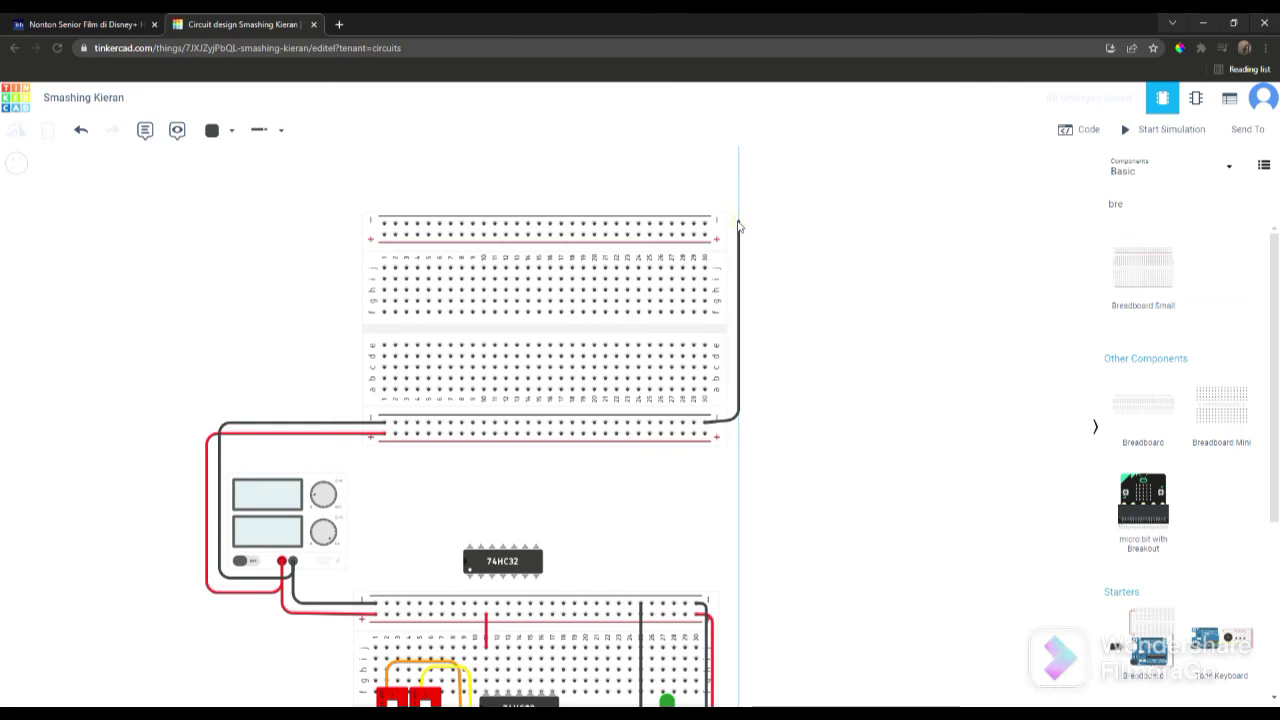
left_click(704, 224)
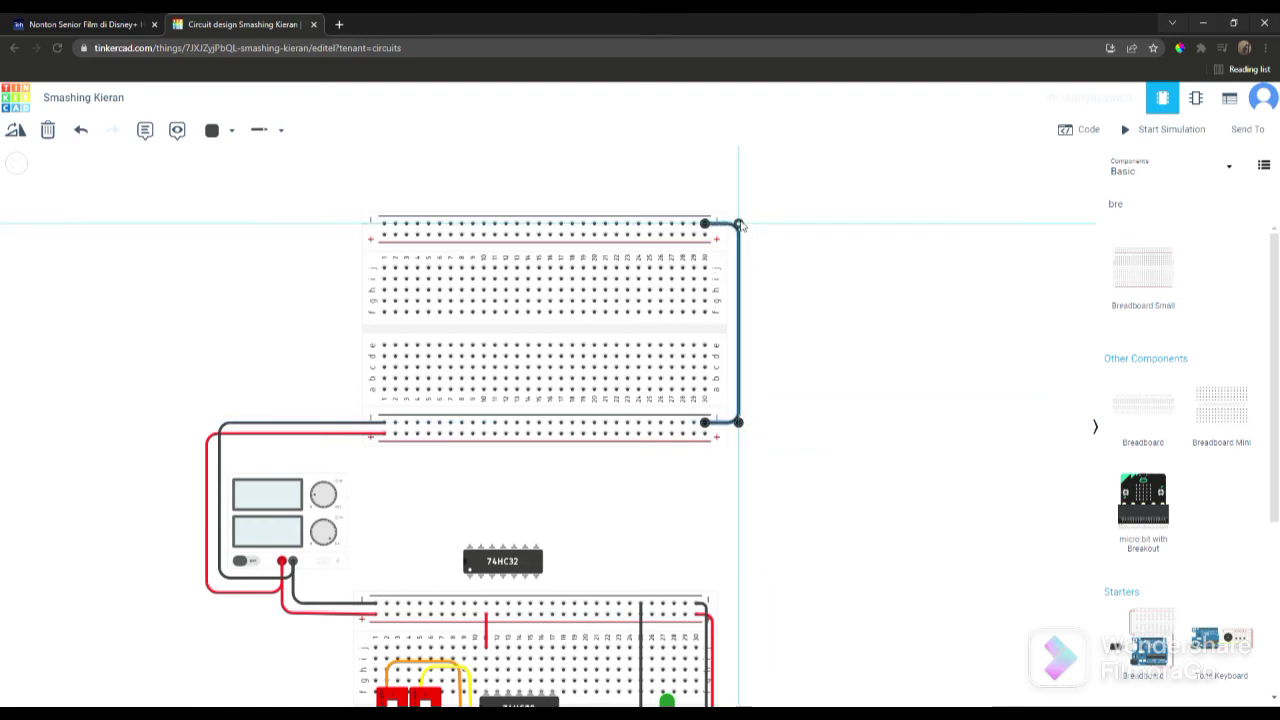
Step: Link the new breadboard's lower and upper positive rails at column 30 with a red wire running outside the black one
left_click(728, 438)
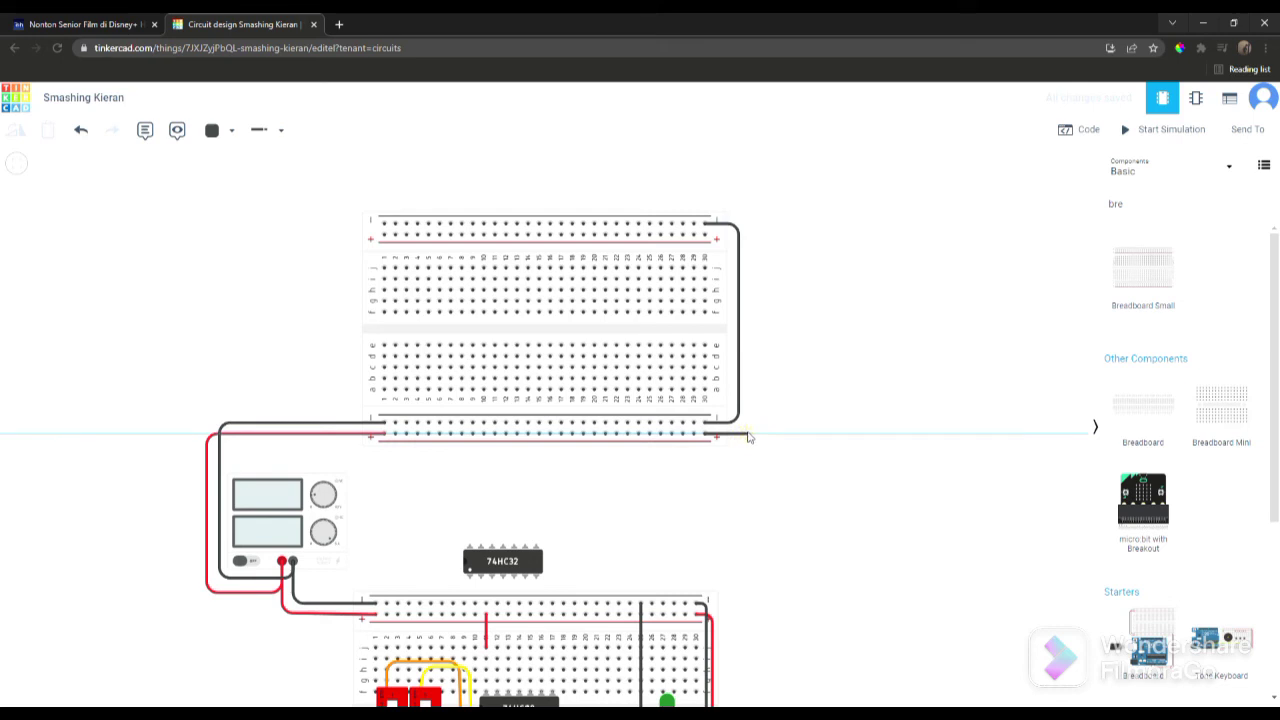
left_click(745, 424)
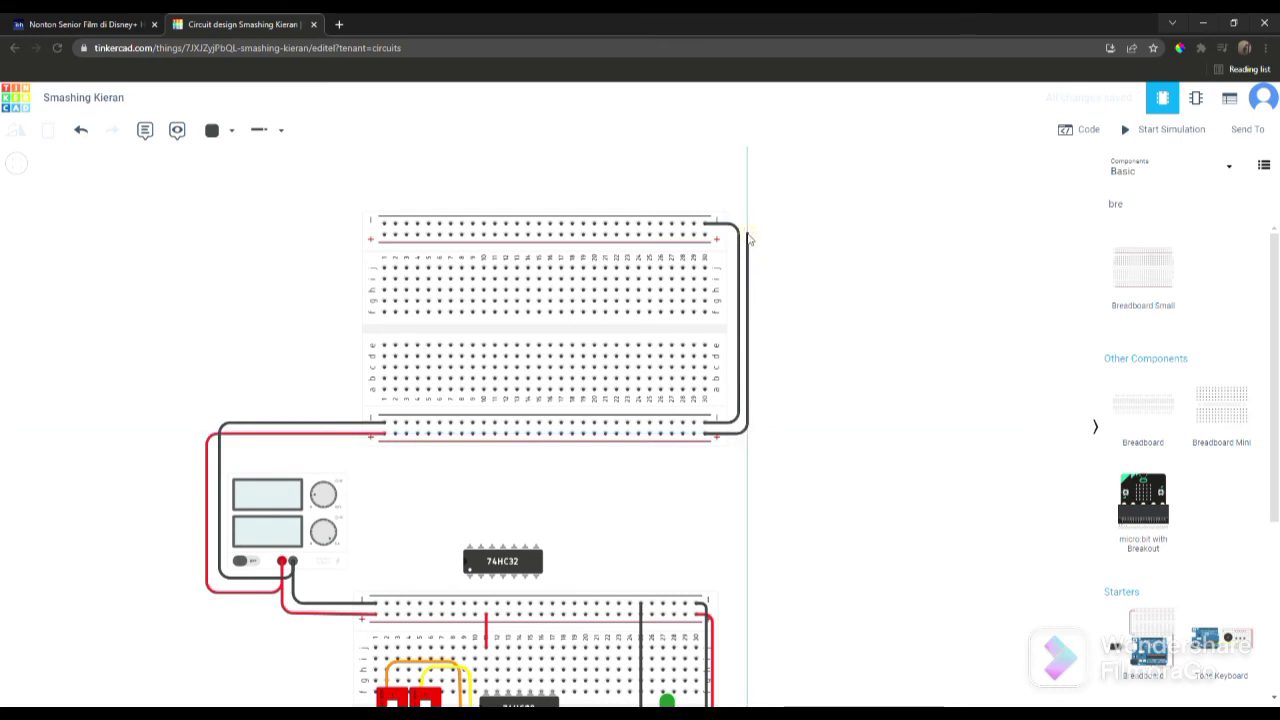
left_click(748, 228)
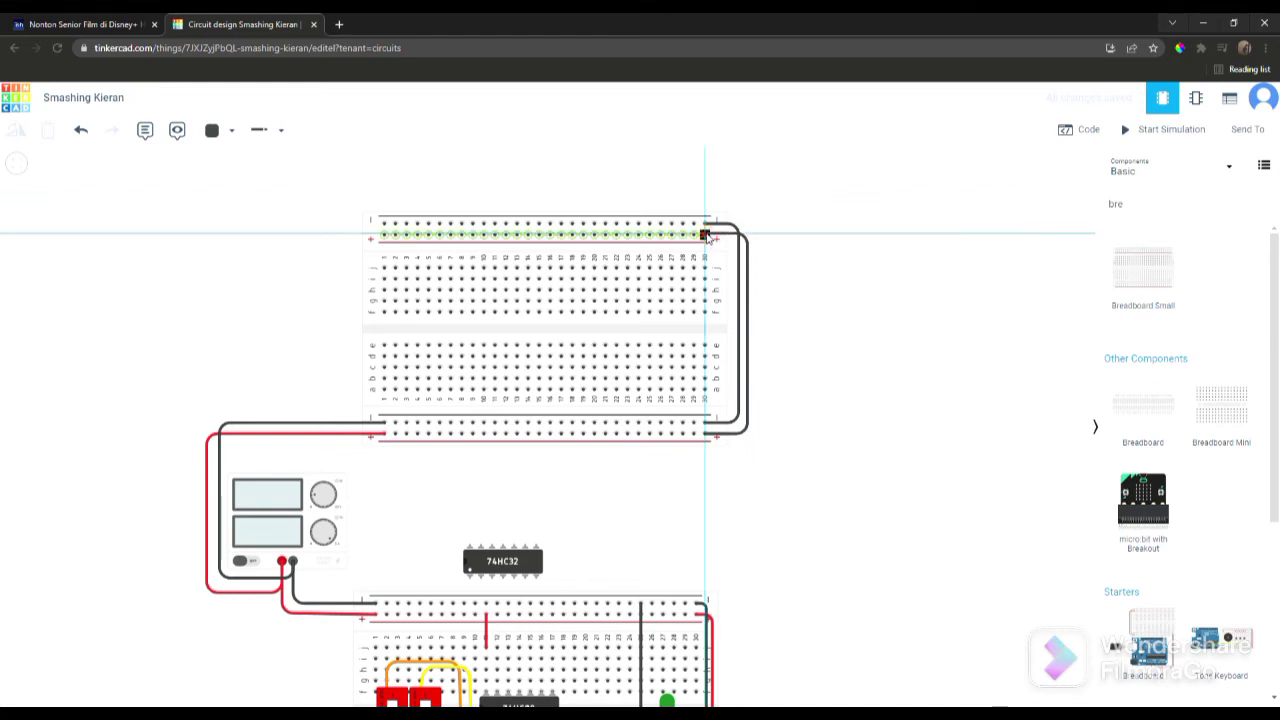
left_click(705, 236)
left_click(224, 131)
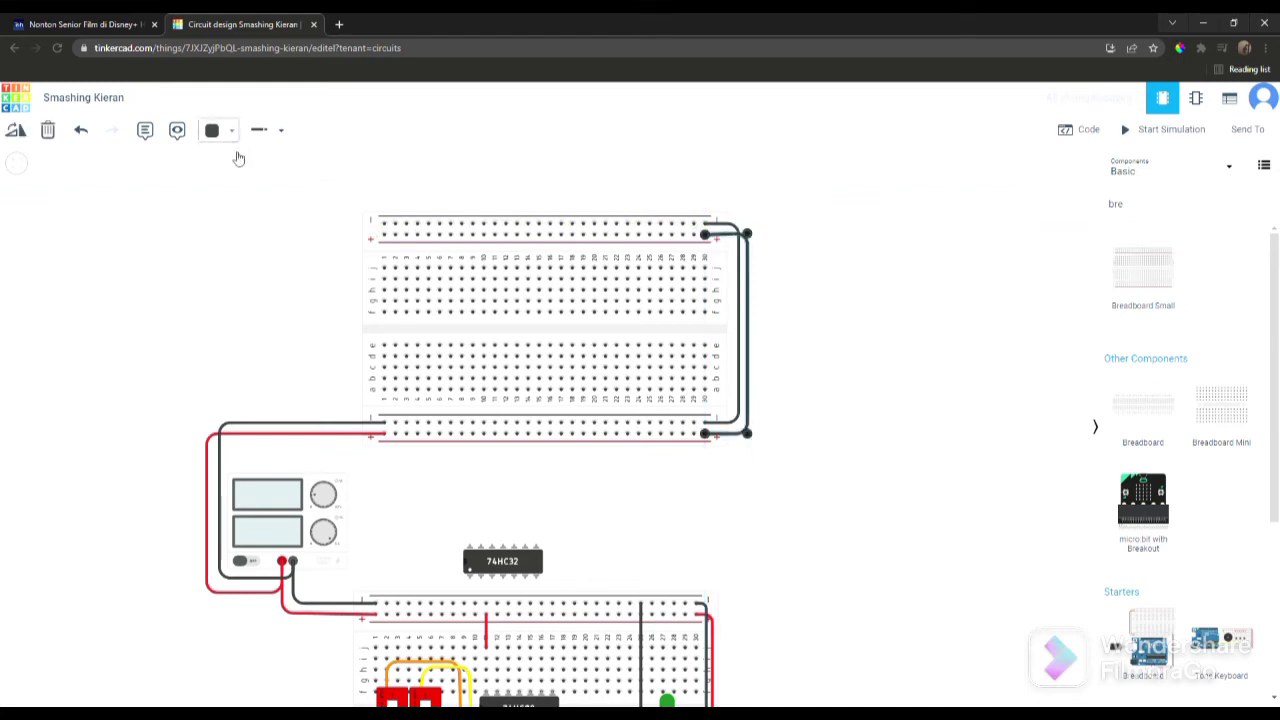
left_click(250, 198)
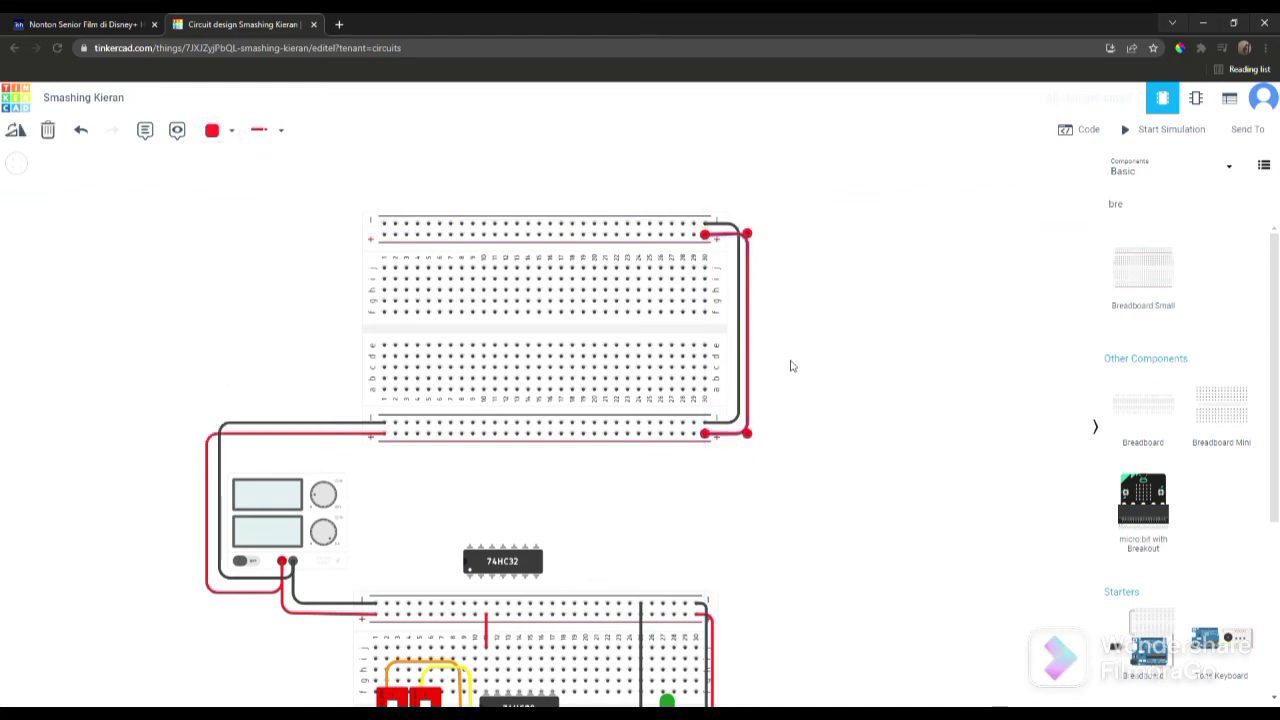
left_click_drag(748, 437, 748, 438)
left_click(796, 411)
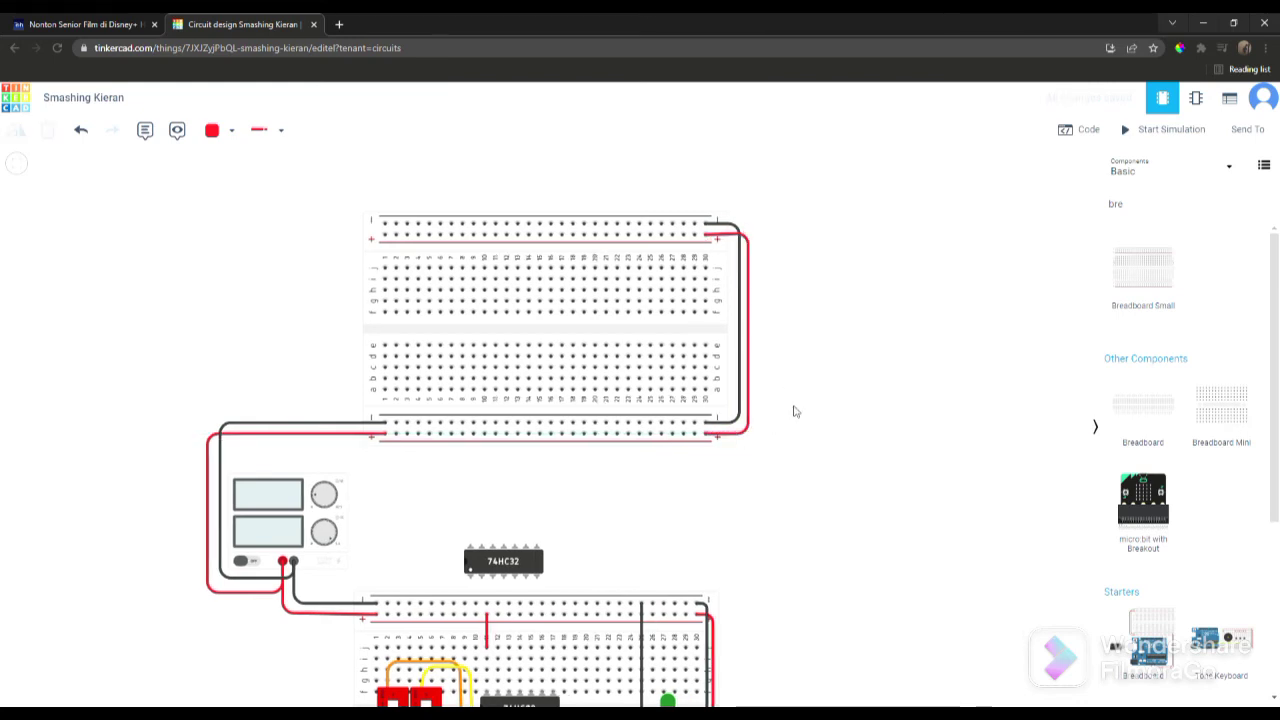
Step: Search the components for "Inver" and seat a 74HC04 Hex Inverter across the new breadboard's center gap at columns 10 to 16
left_click(1116, 205)
key("BackSpace")
key("BackSpace")
key("BackSpace")
type("Inver")
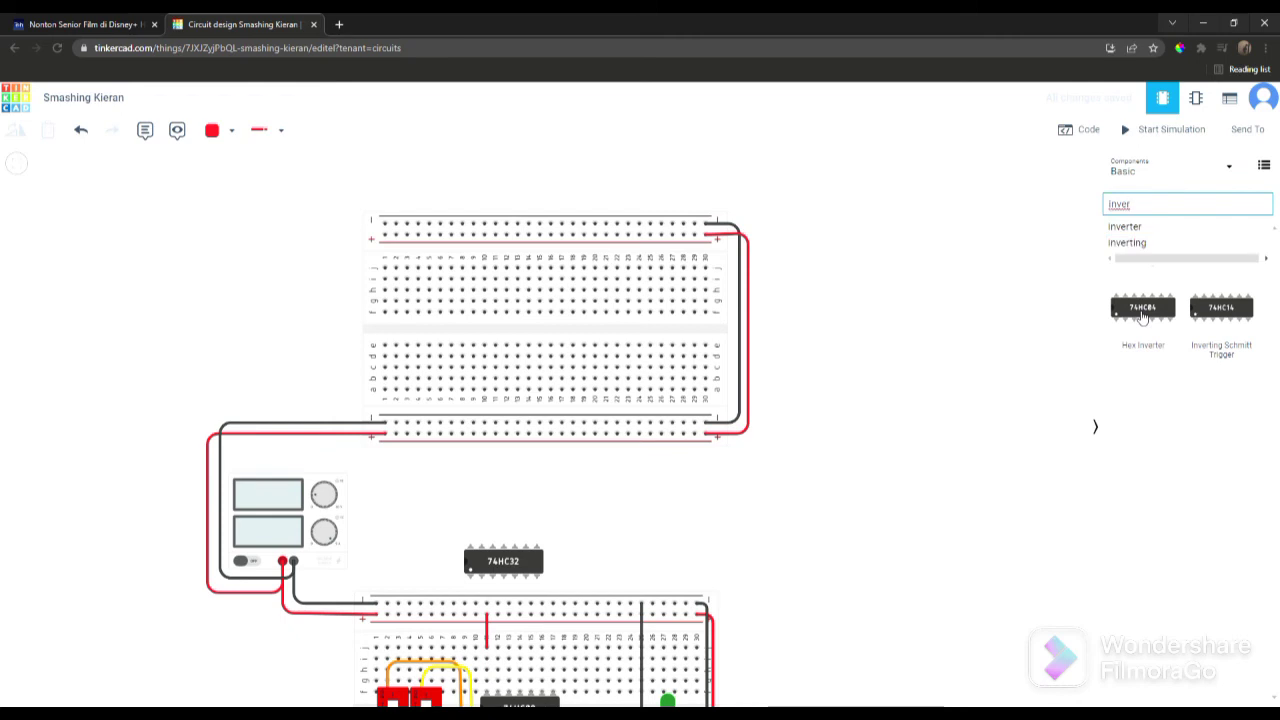
left_click_drag(1143, 316, 518, 340)
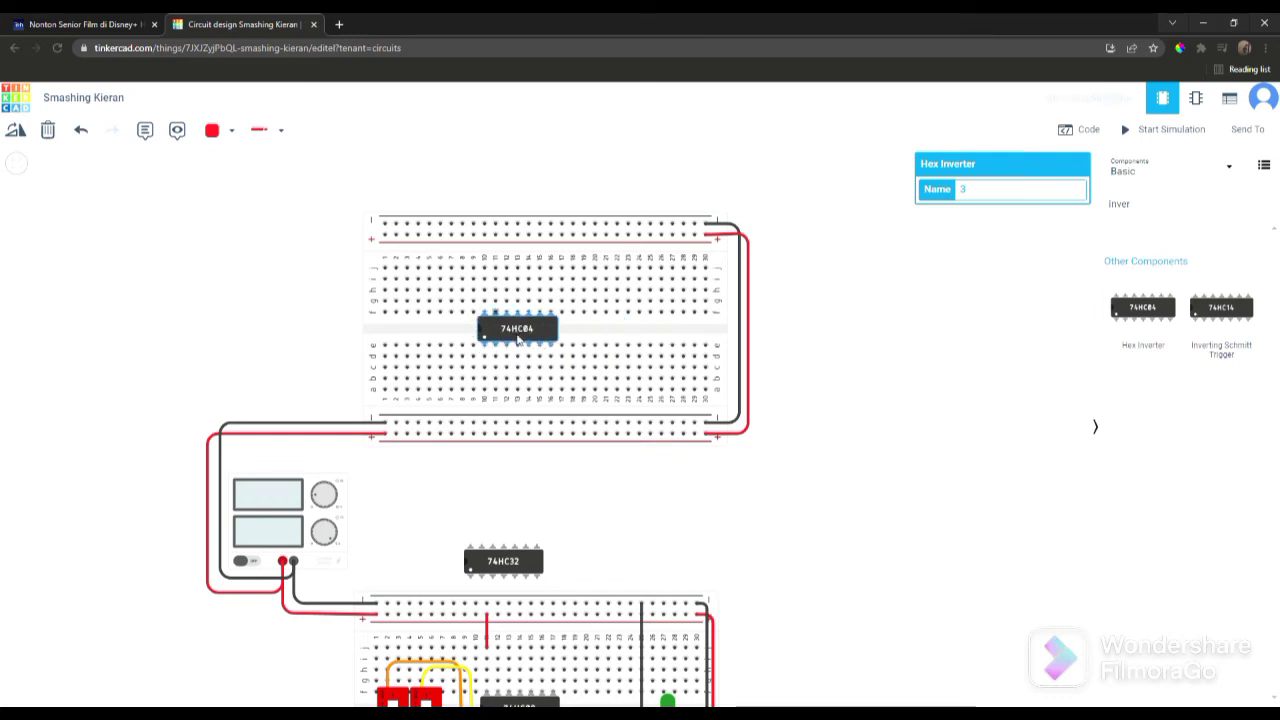
Step: Find the switch components and place a DIP Switch DPST just above the new breadboard, near column 4
left_click(1154, 212)
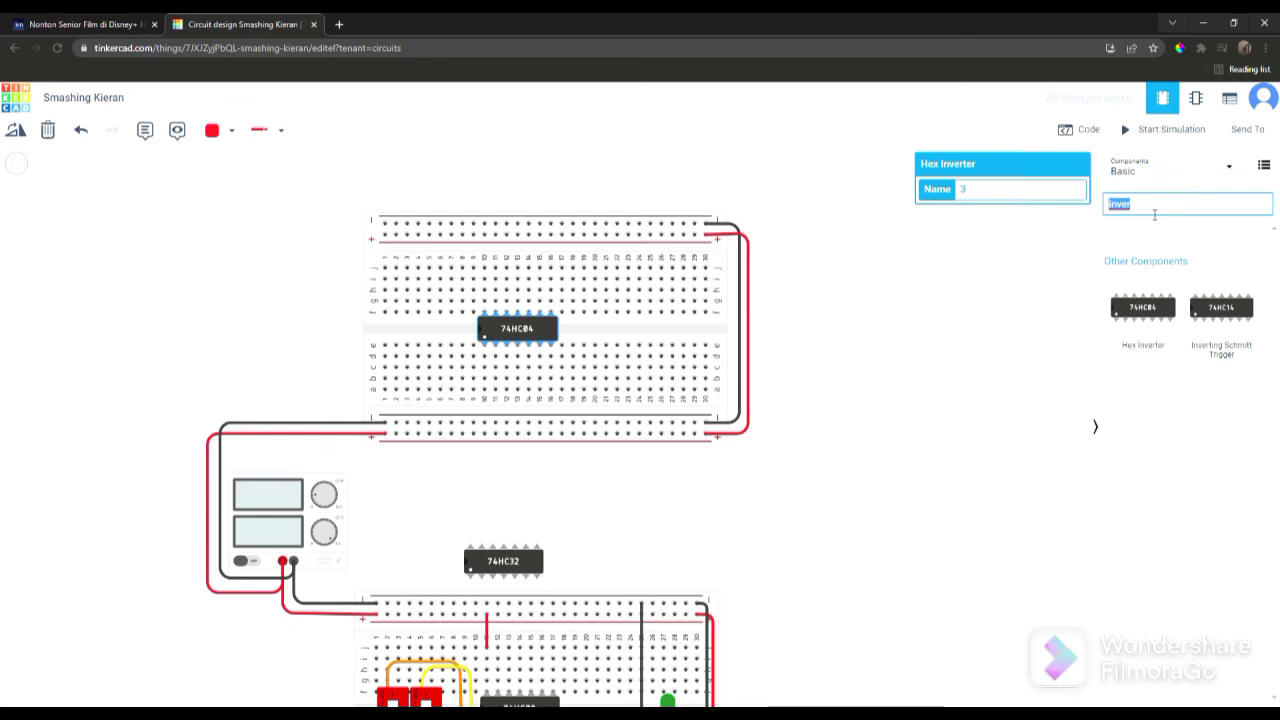
type("sw")
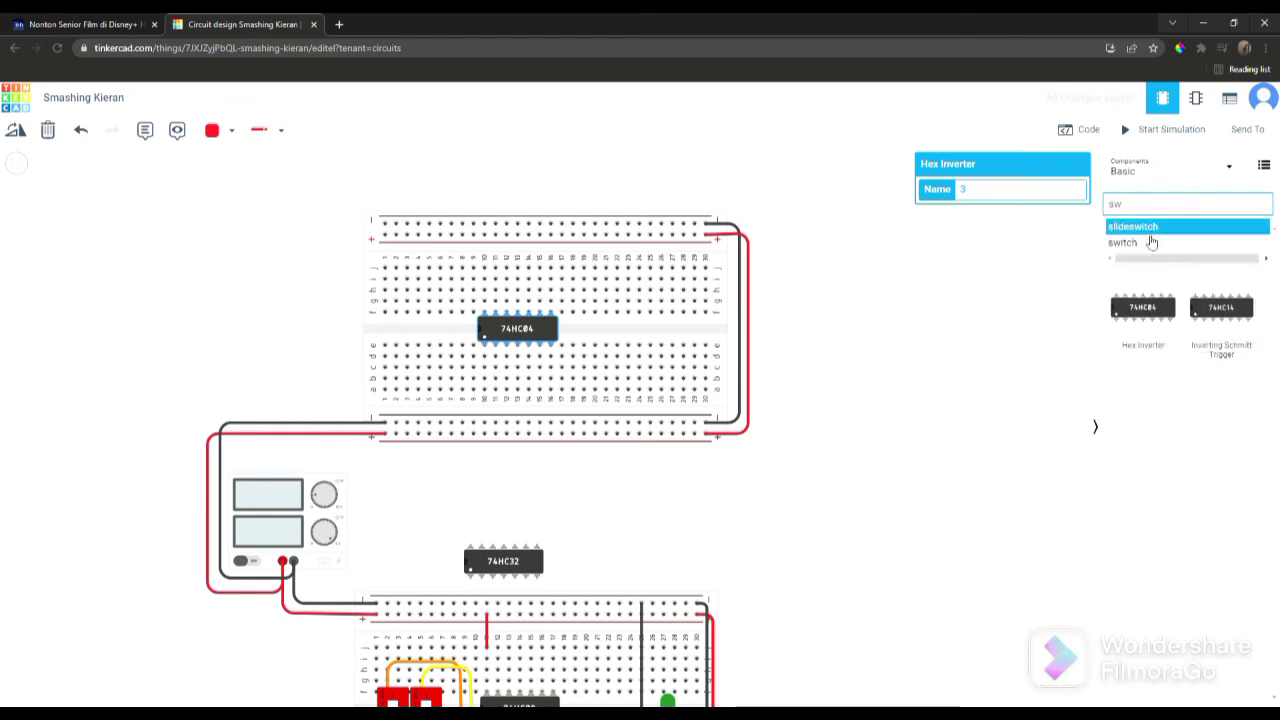
left_click(1152, 249)
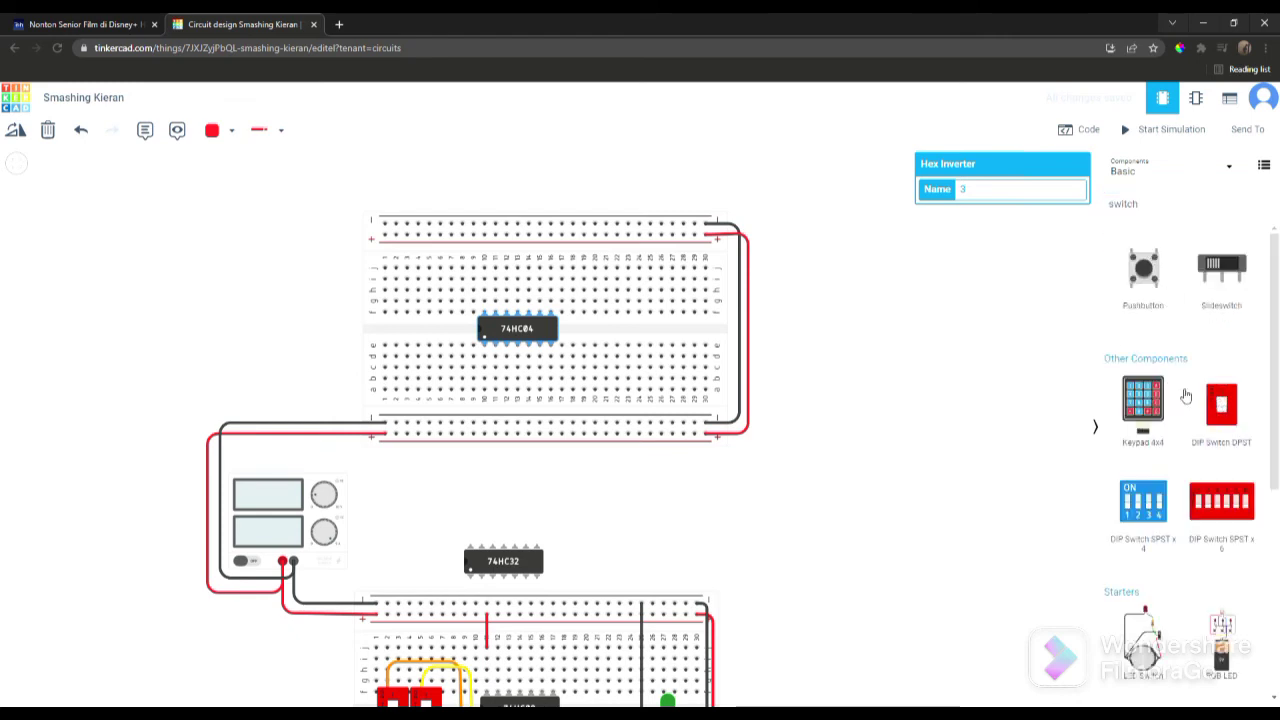
left_click_drag(1186, 392, 447, 188)
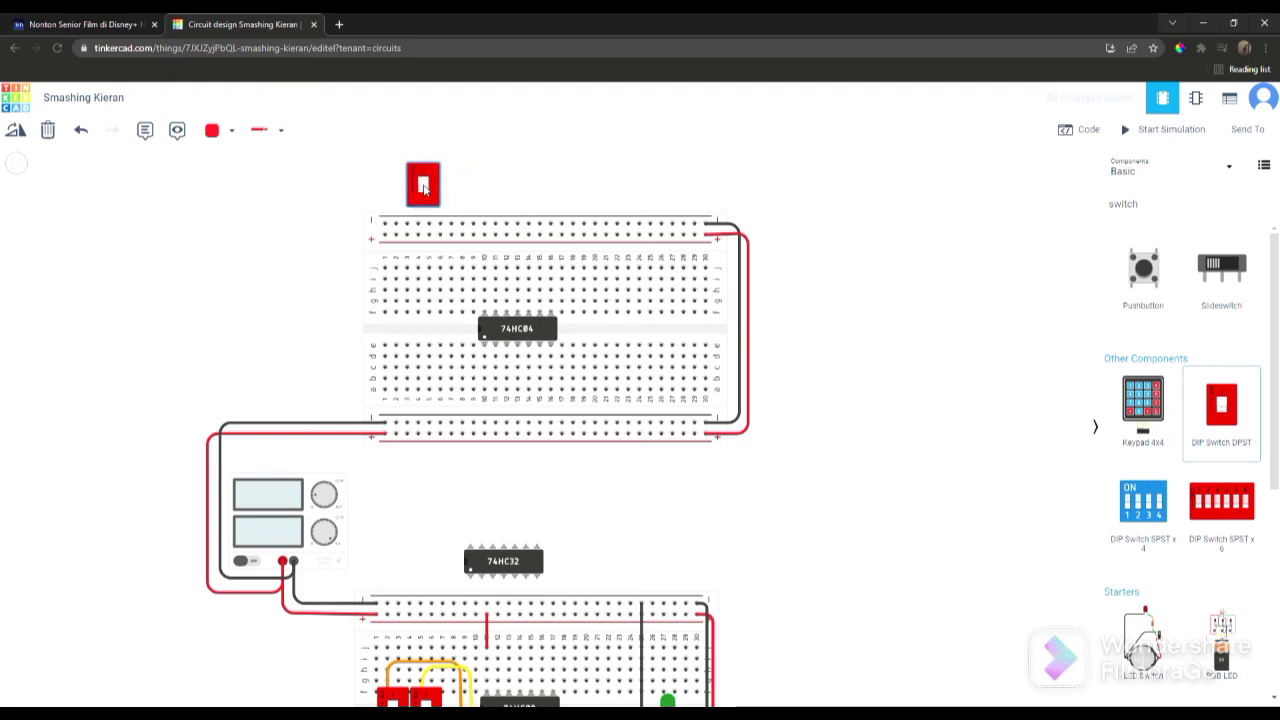
left_click(455, 179)
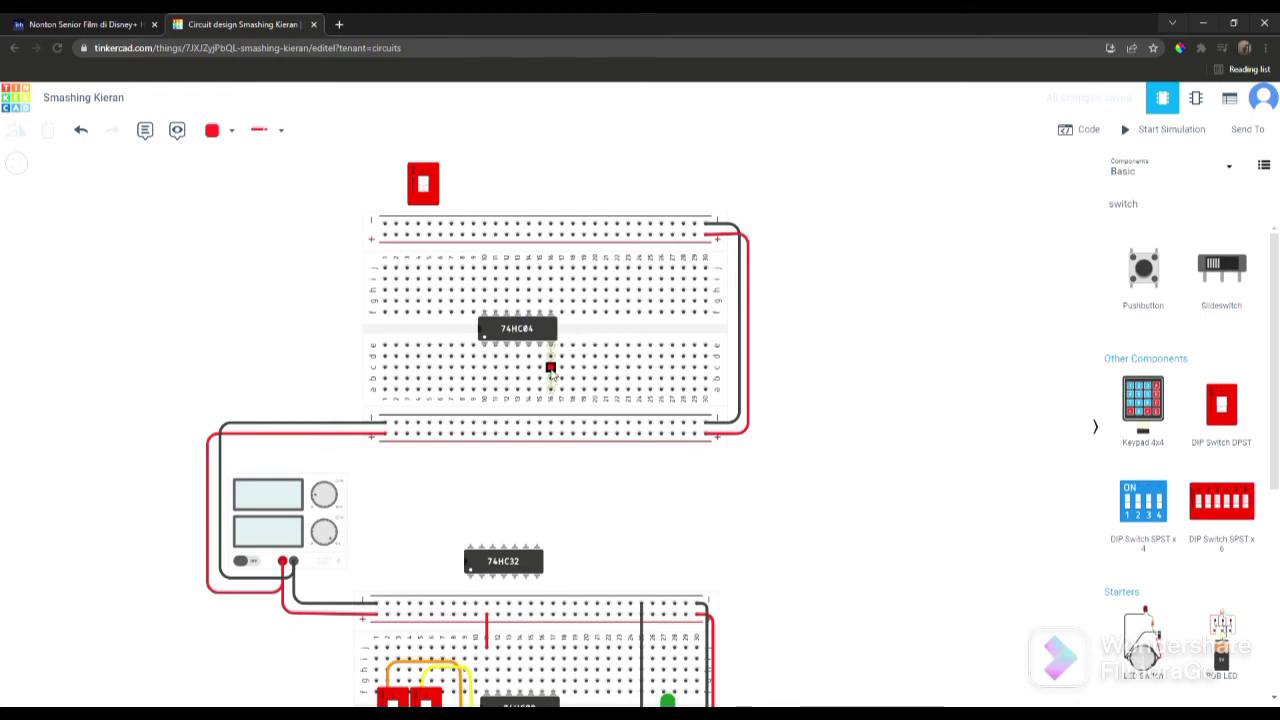
Step: Connect row a of column 16 on the new breadboard to its lower negative rail with a black wire
left_click(550, 370)
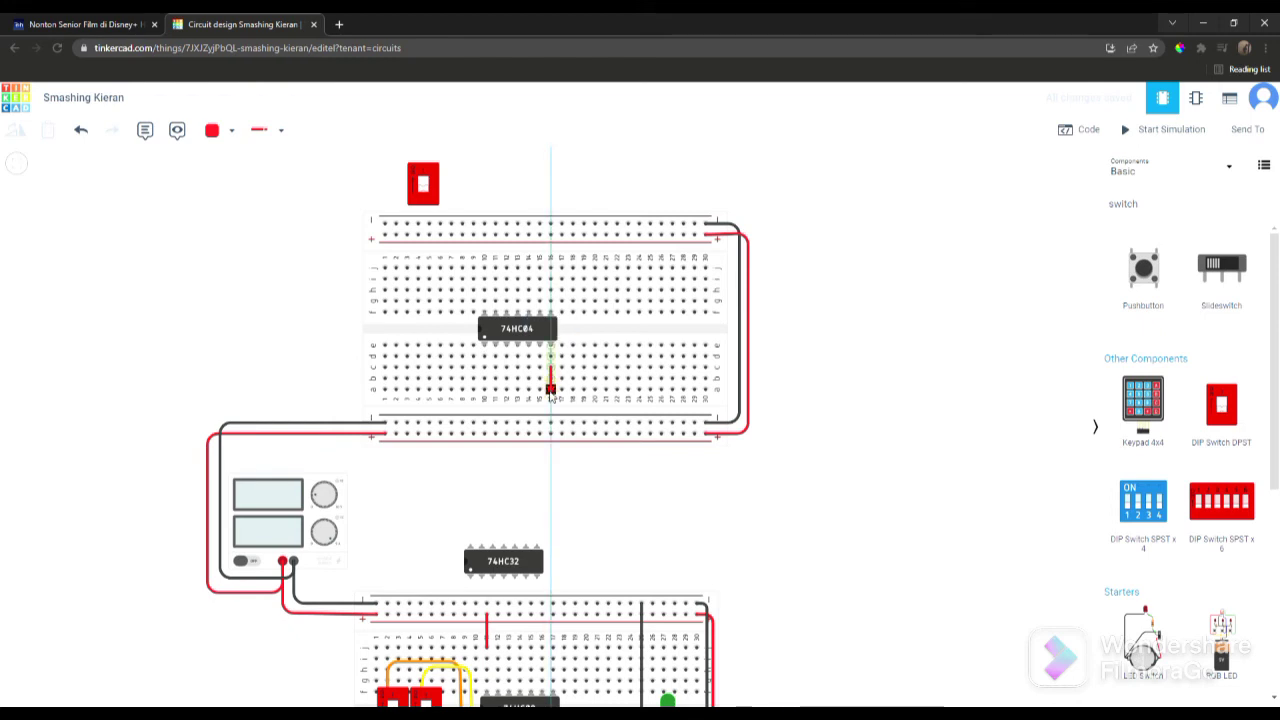
key("Escape")
left_click(550, 390)
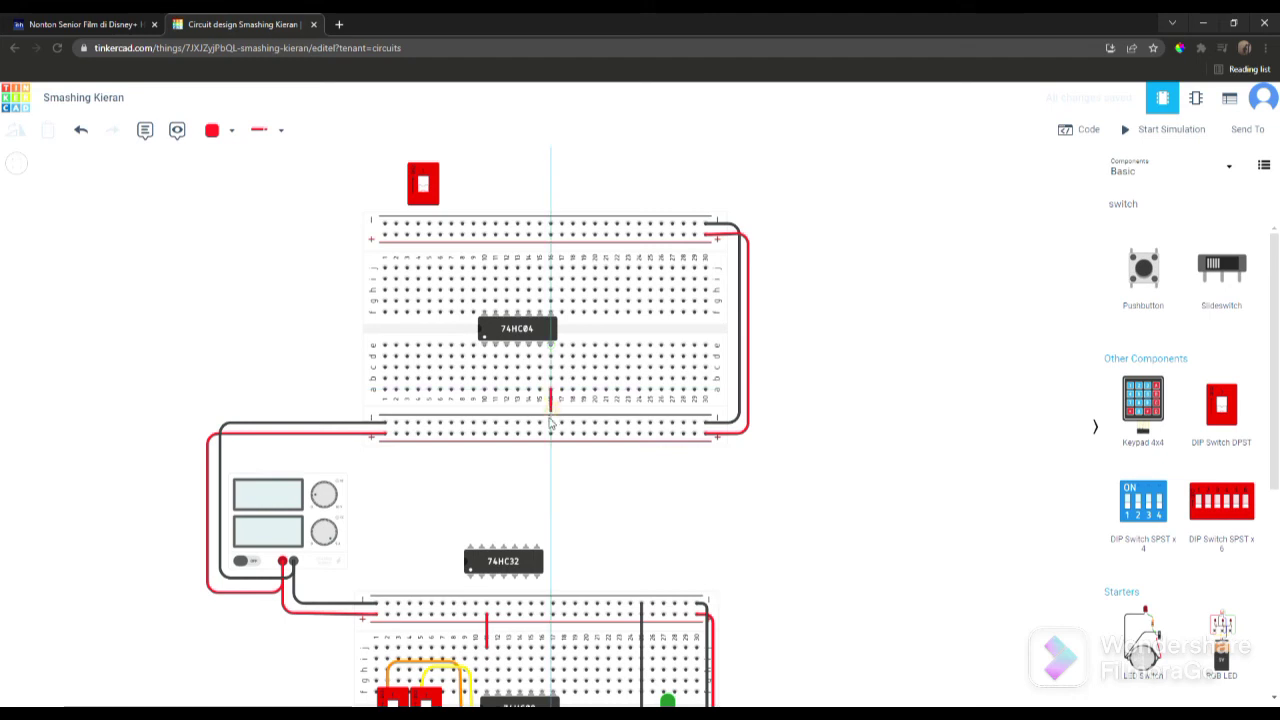
left_click(550, 422)
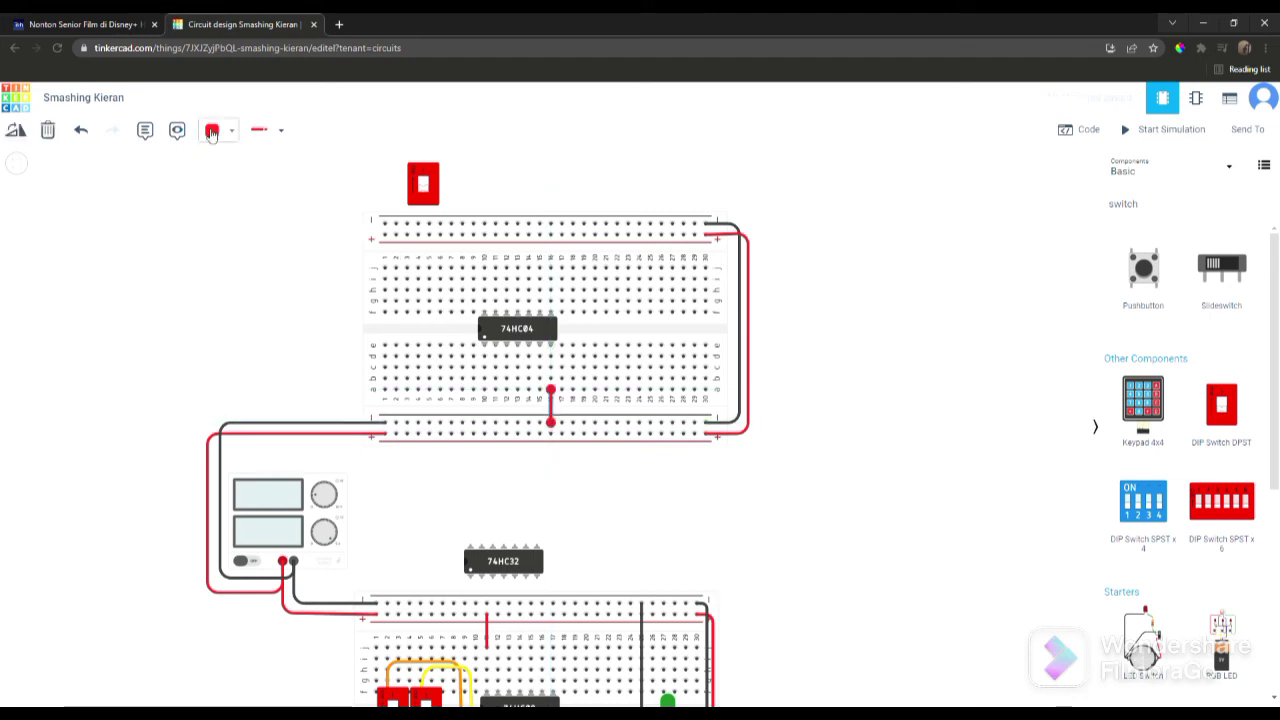
left_click(218, 130)
left_click(229, 171)
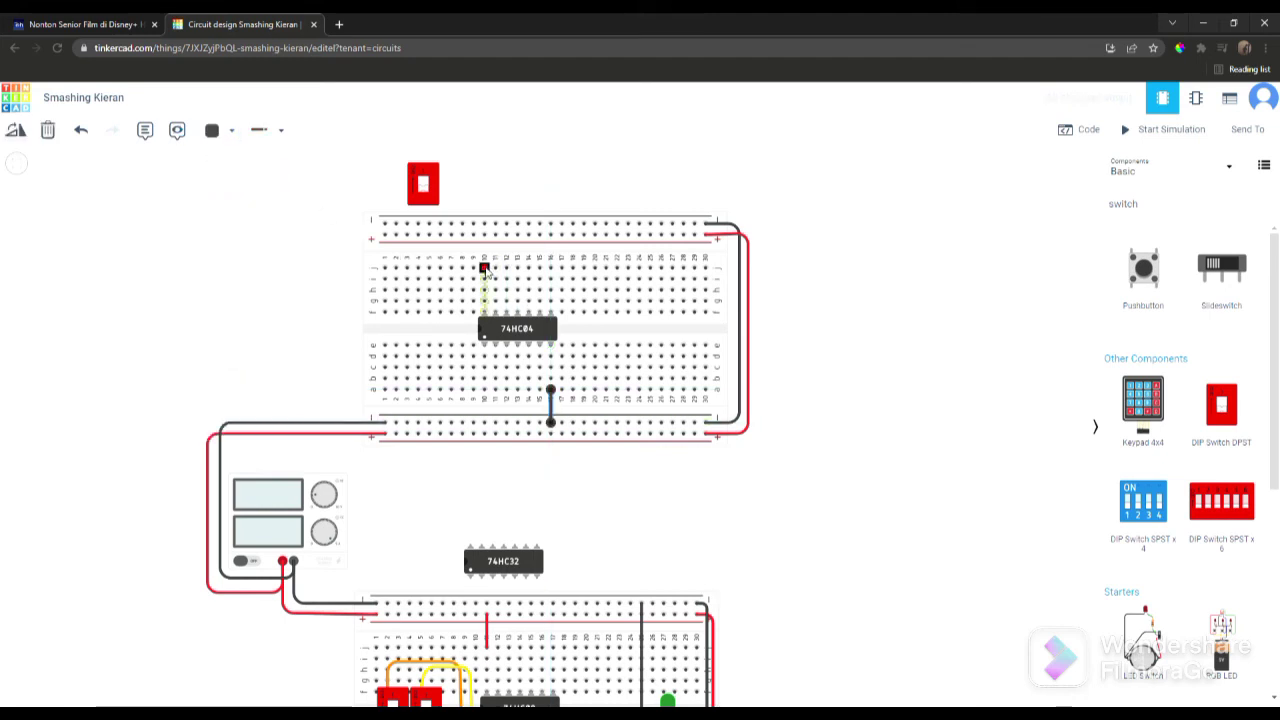
Step: Connect row j of column 10 on the new breadboard to its upper positive rail with a red wire
left_click(485, 268)
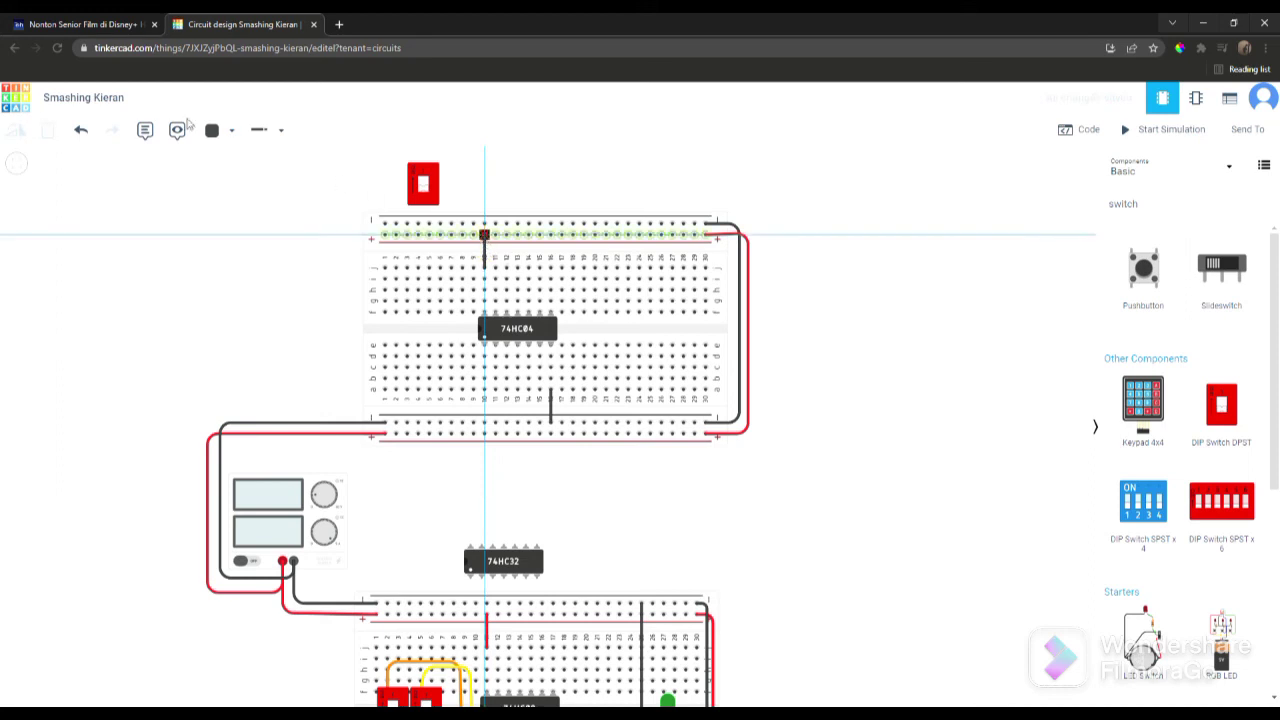
left_click(484, 236)
left_click(218, 130)
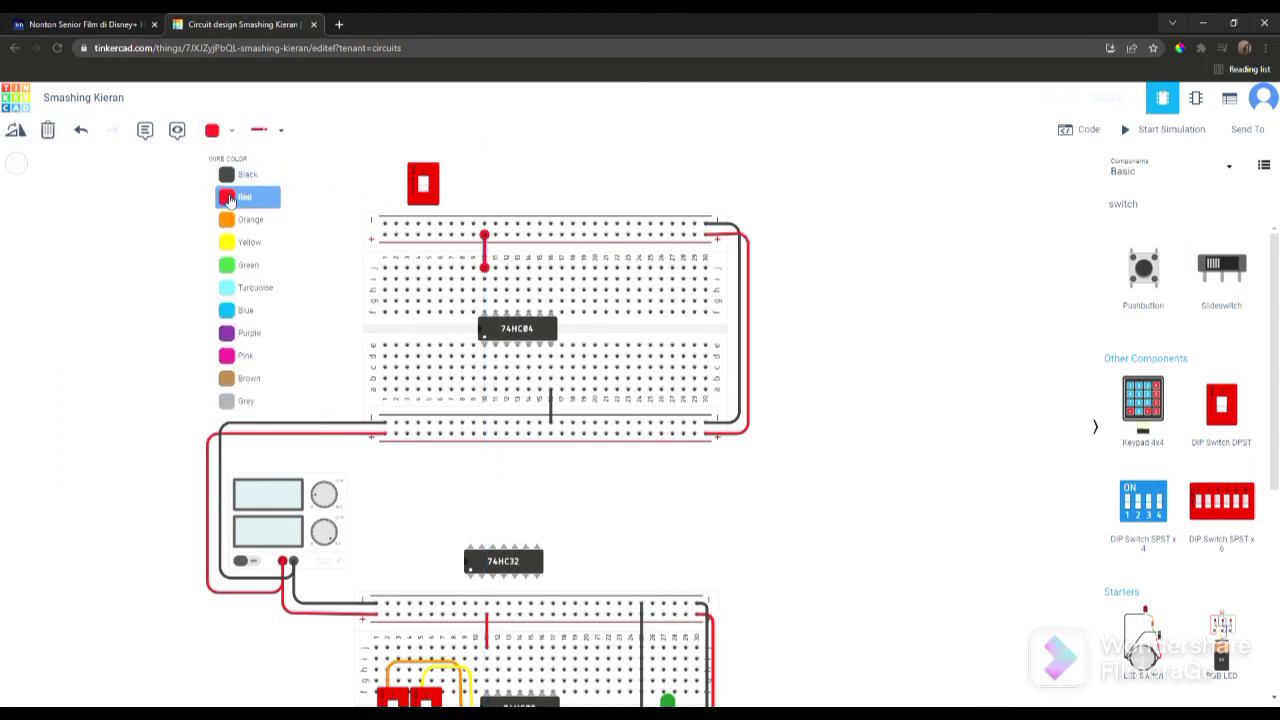
left_click(229, 198)
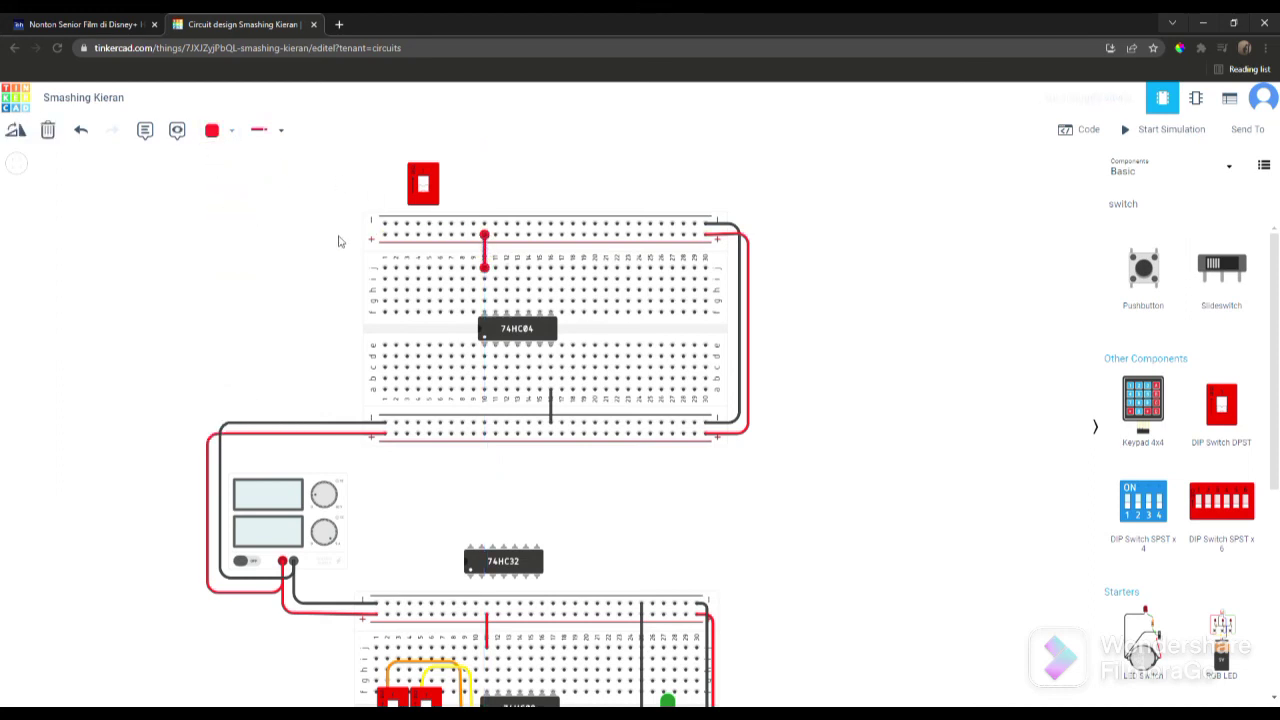
Step: Run a red wire from the new DIP switch's terminal 1B to row d of column 10, with squared bends around the switch and 74HC04
left_click(420, 175)
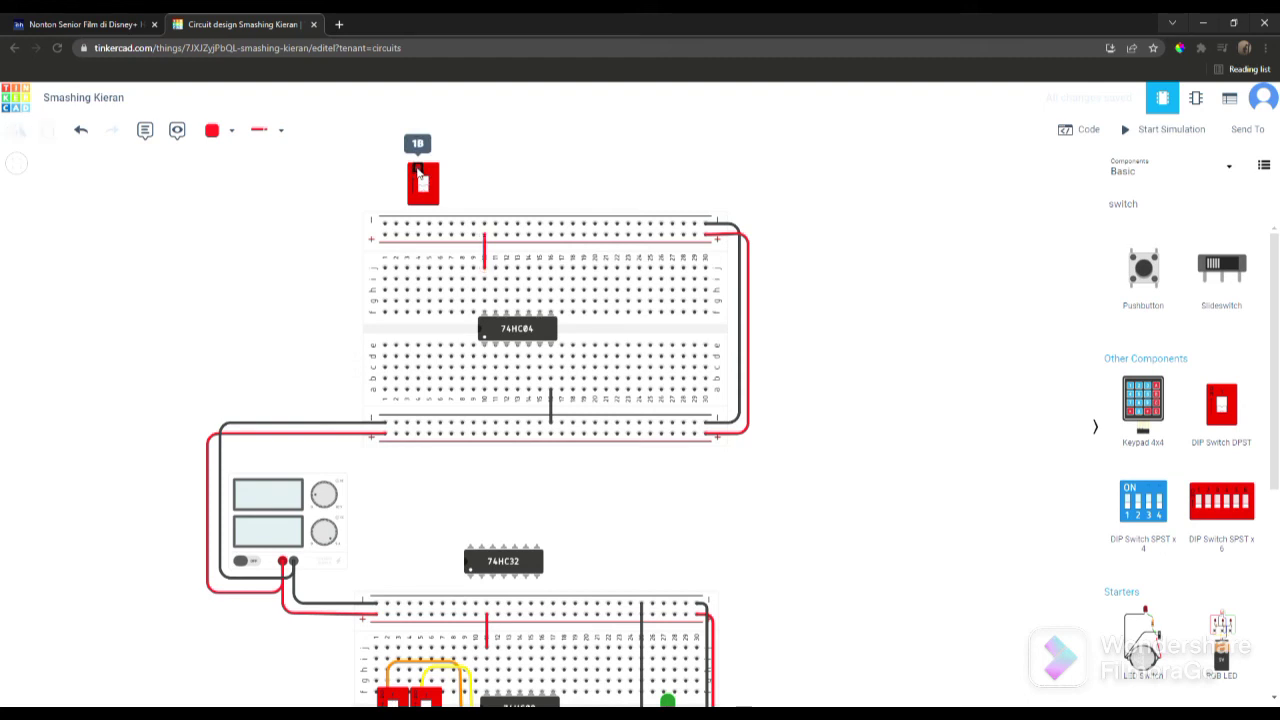
left_click(484, 355)
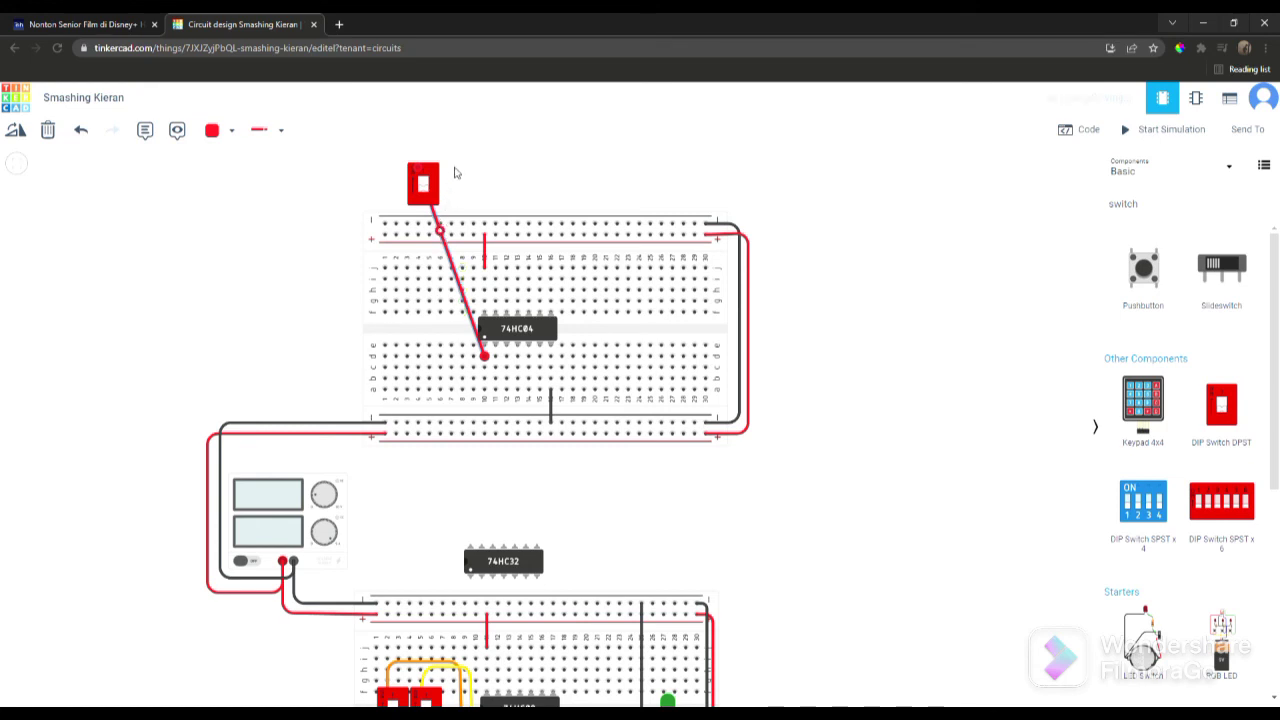
left_click_drag(440, 230, 418, 152)
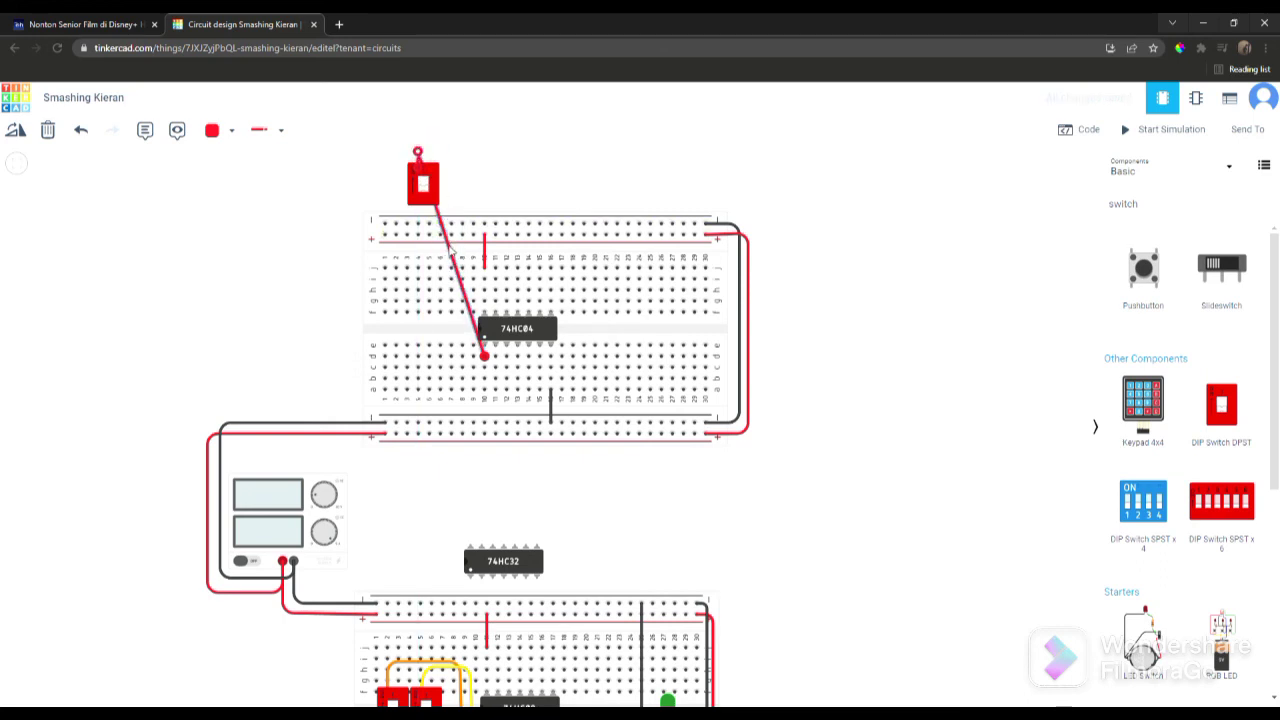
left_click_drag(450, 252, 447, 152)
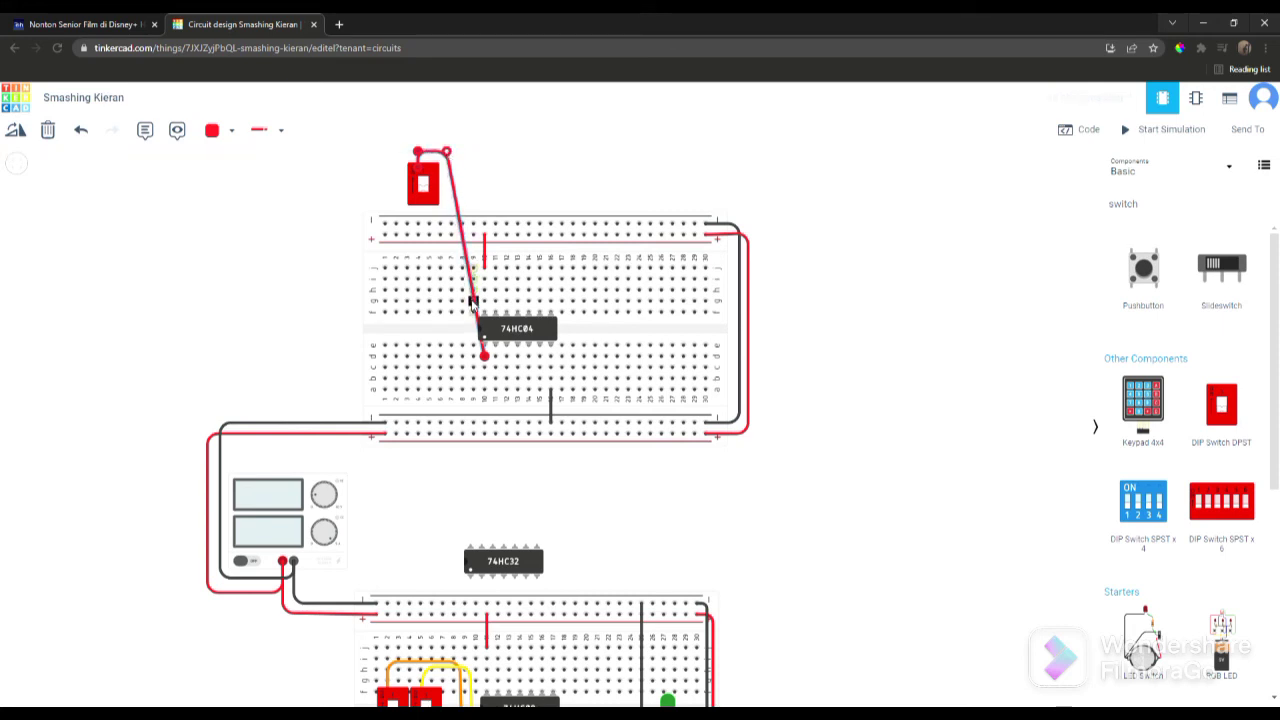
left_click_drag(478, 315, 454, 362)
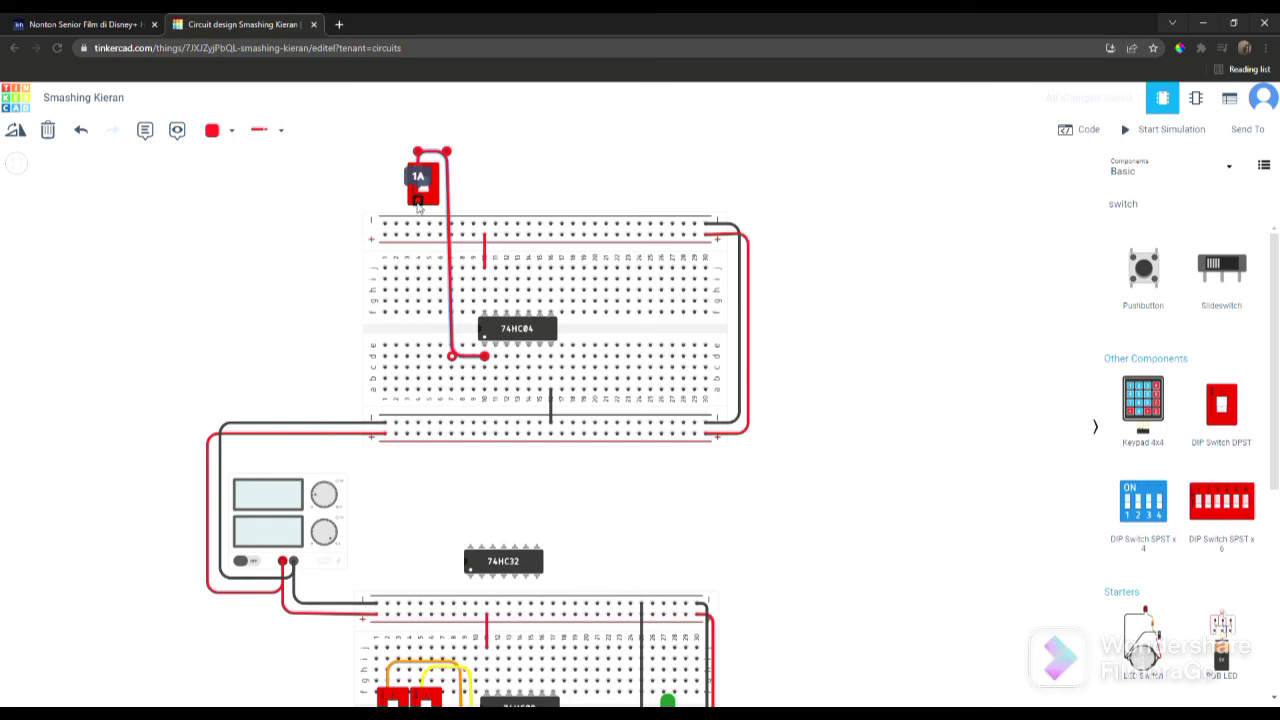
Step: Wire the new DIP switch's terminal 1A straight to the upper positive rail in red, and recolor its terminal 1B wire blue
left_click(418, 205)
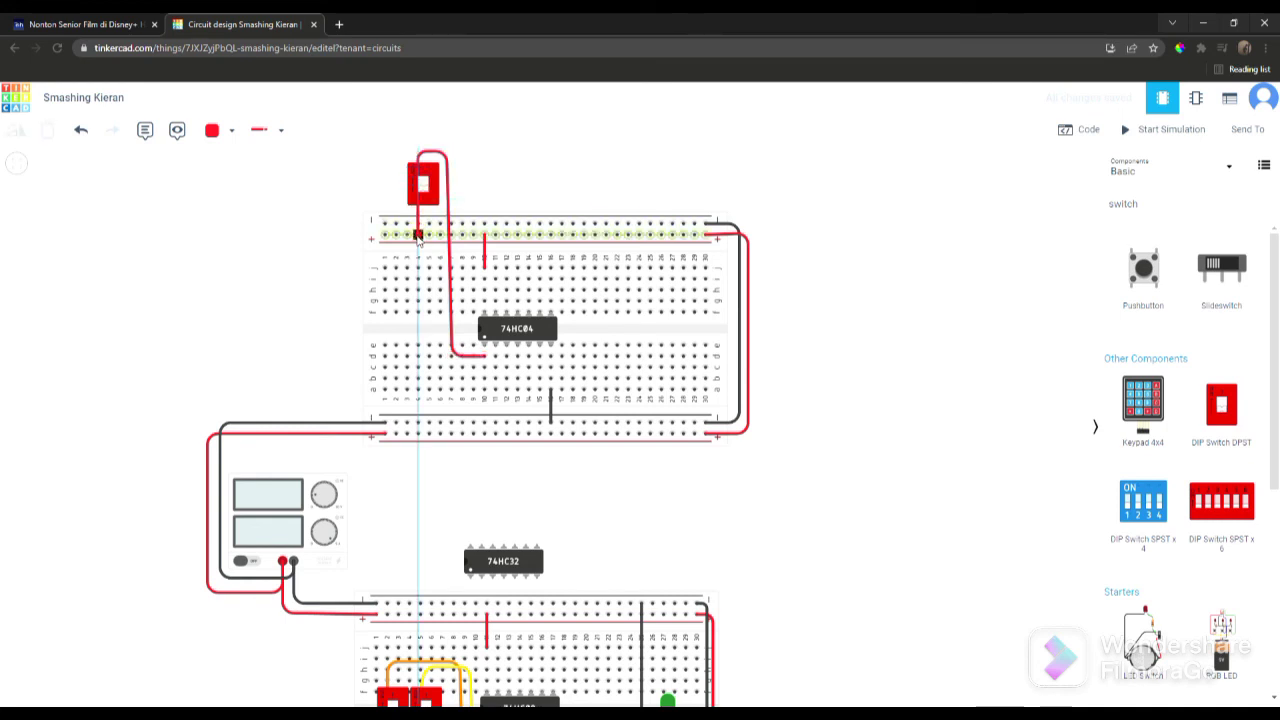
left_click(418, 235)
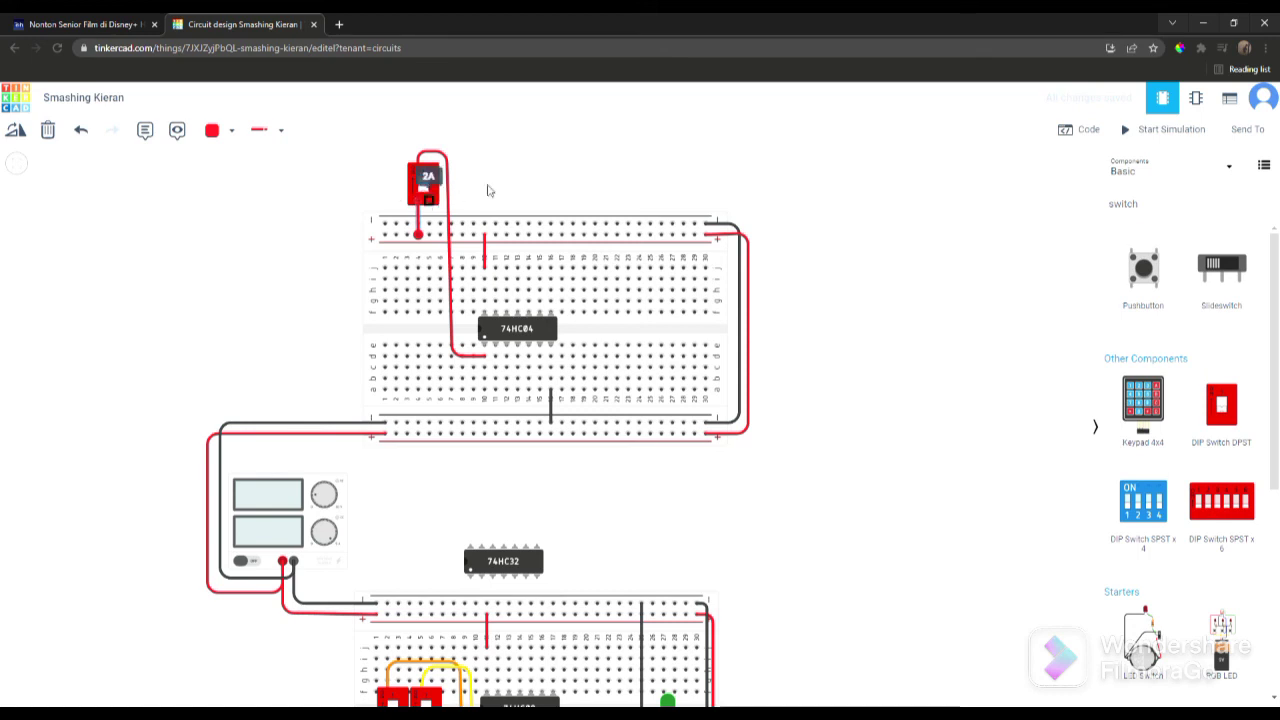
left_click(232, 130)
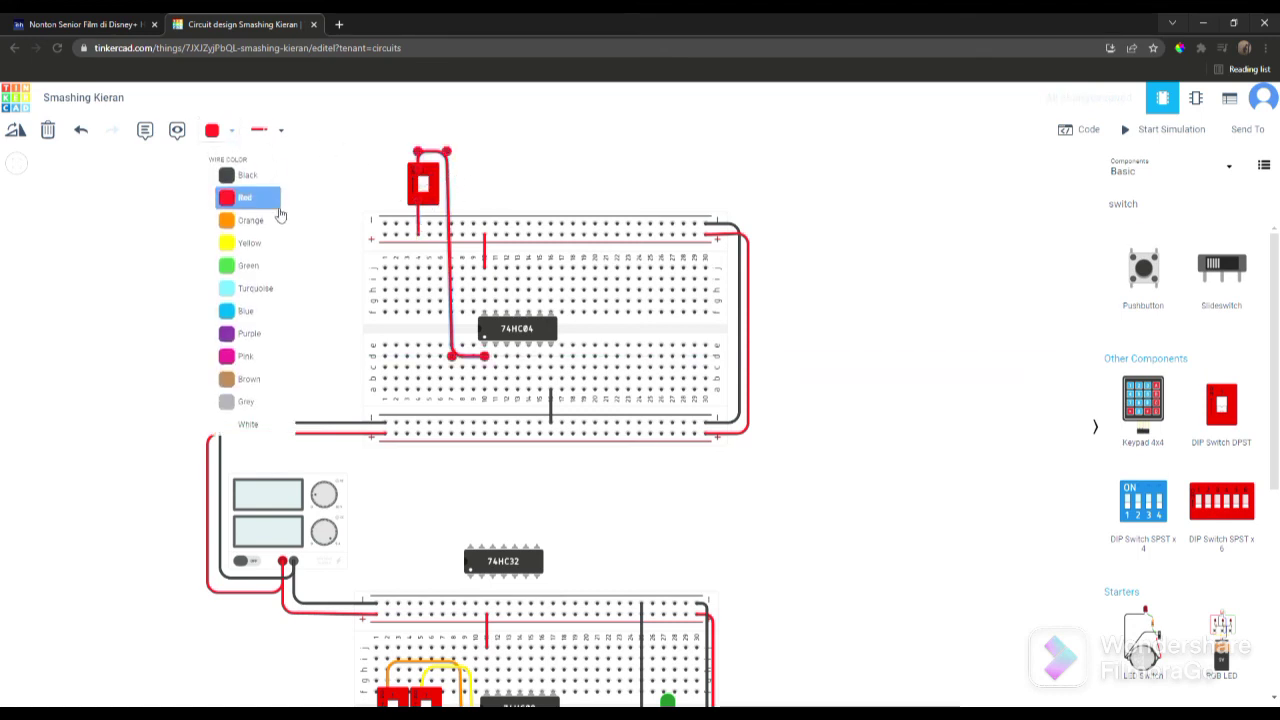
left_click(268, 315)
left_click(536, 185)
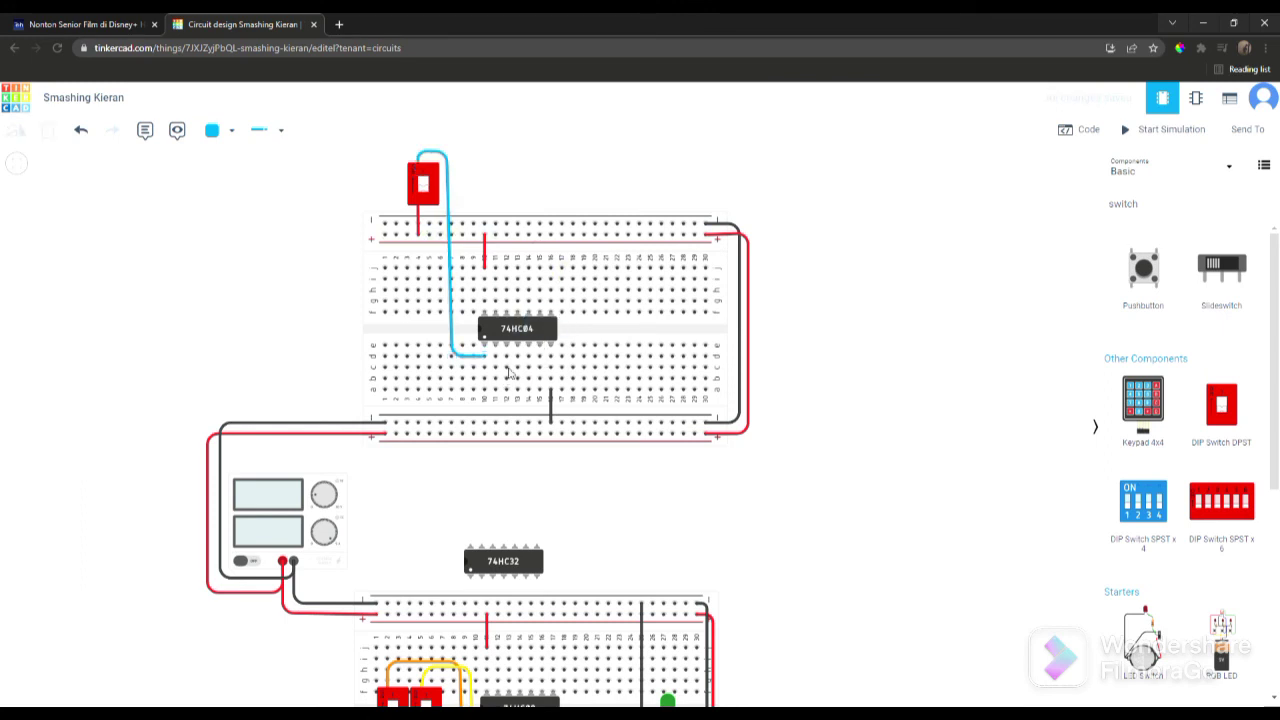
Step: Find the resistor component and place one horizontally in row c of the new breadboard, spanning columns 17 to 21
left_click(1136, 208)
type("r")
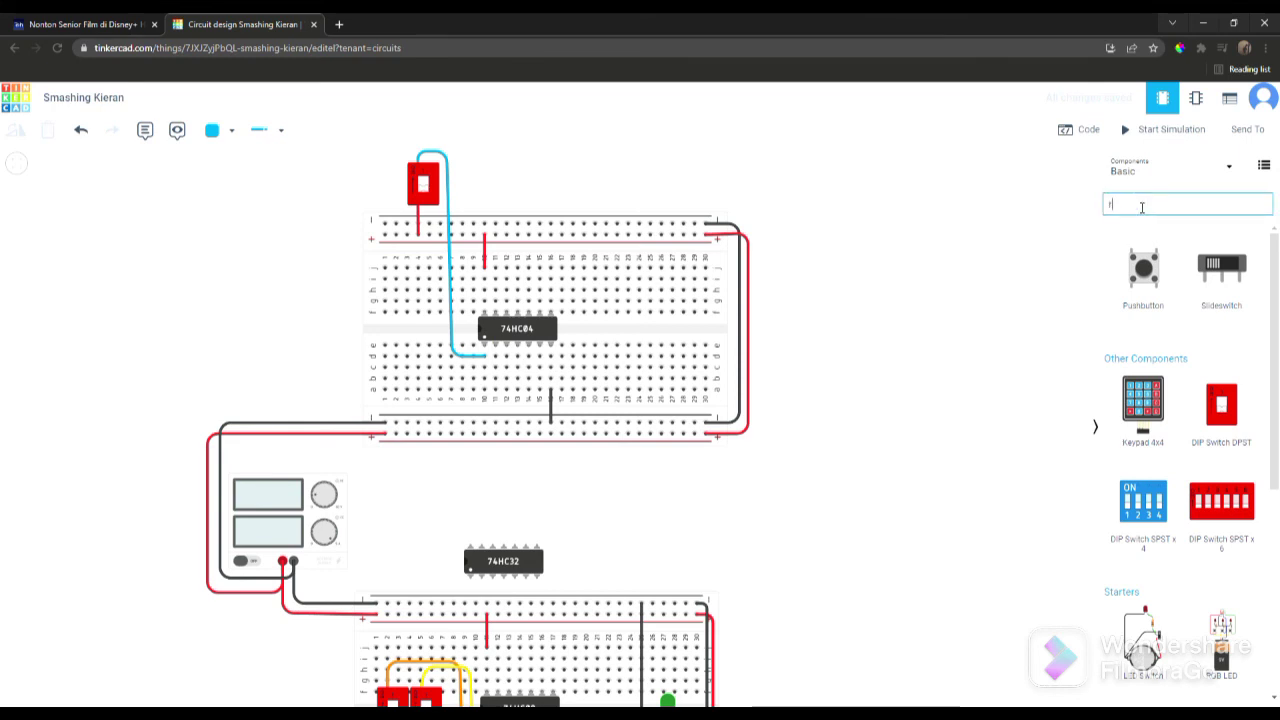
type("esi")
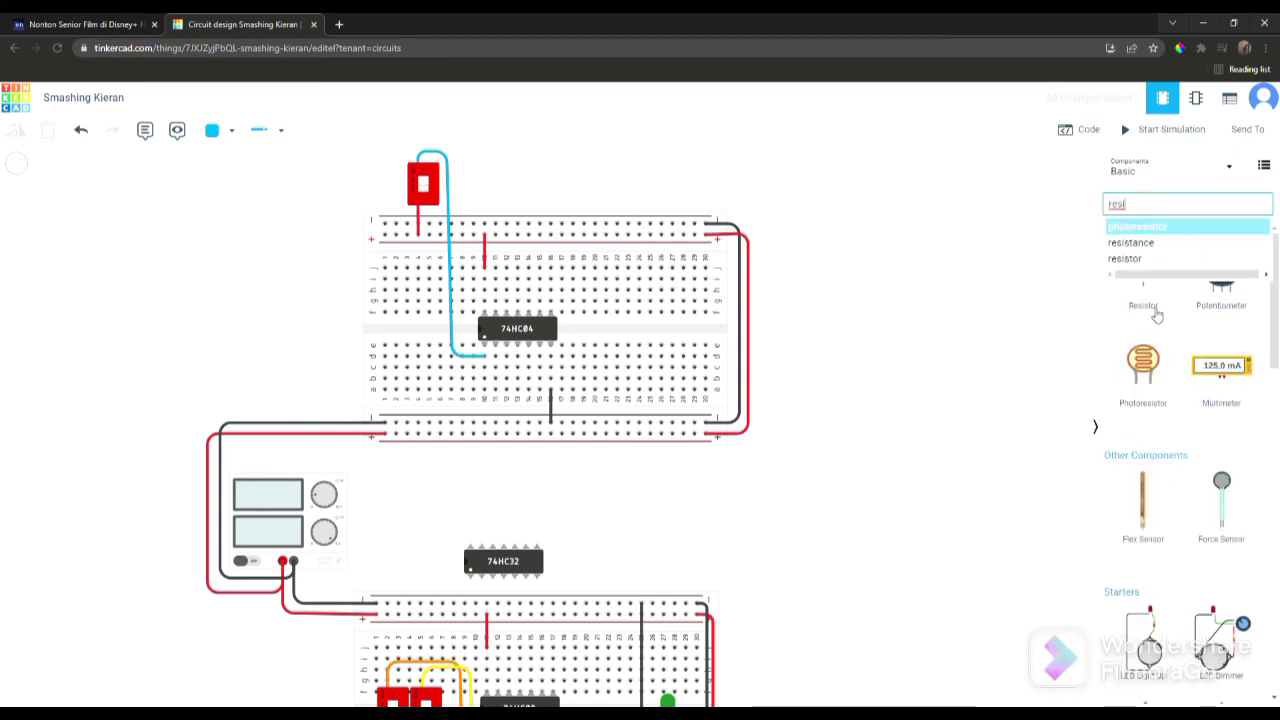
left_click_drag(1155, 305, 660, 362)
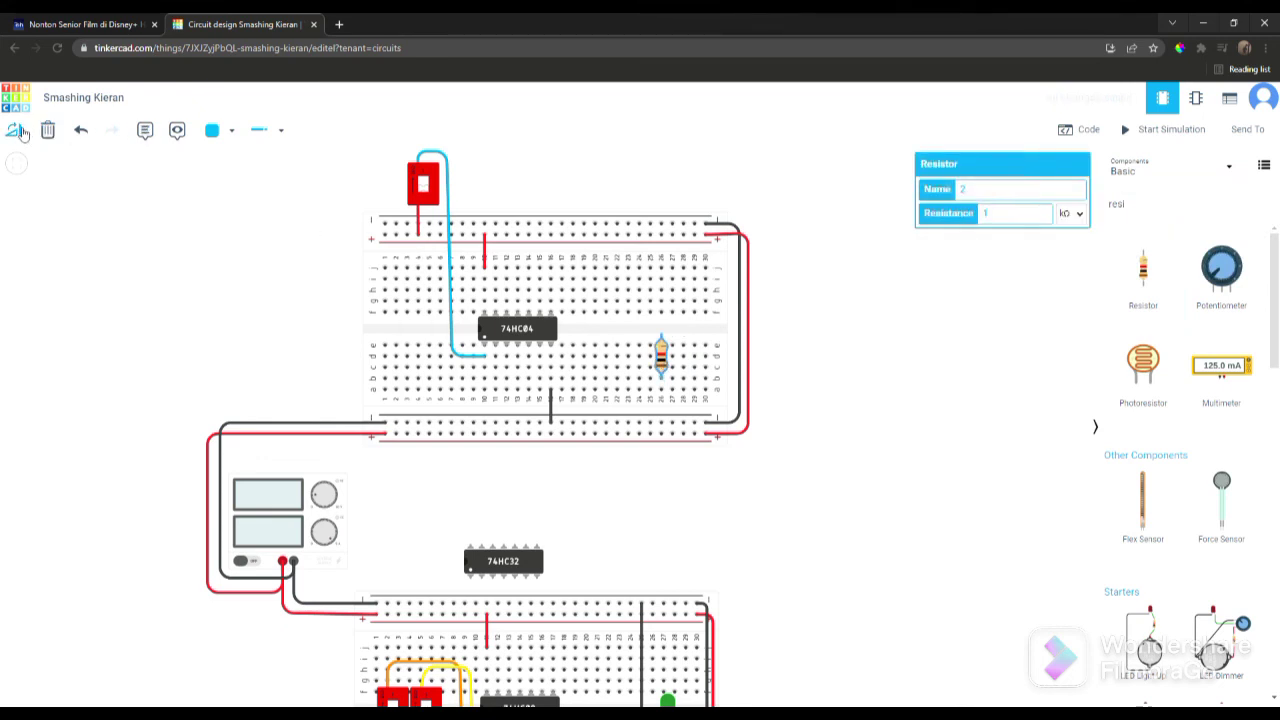
left_click(17, 131)
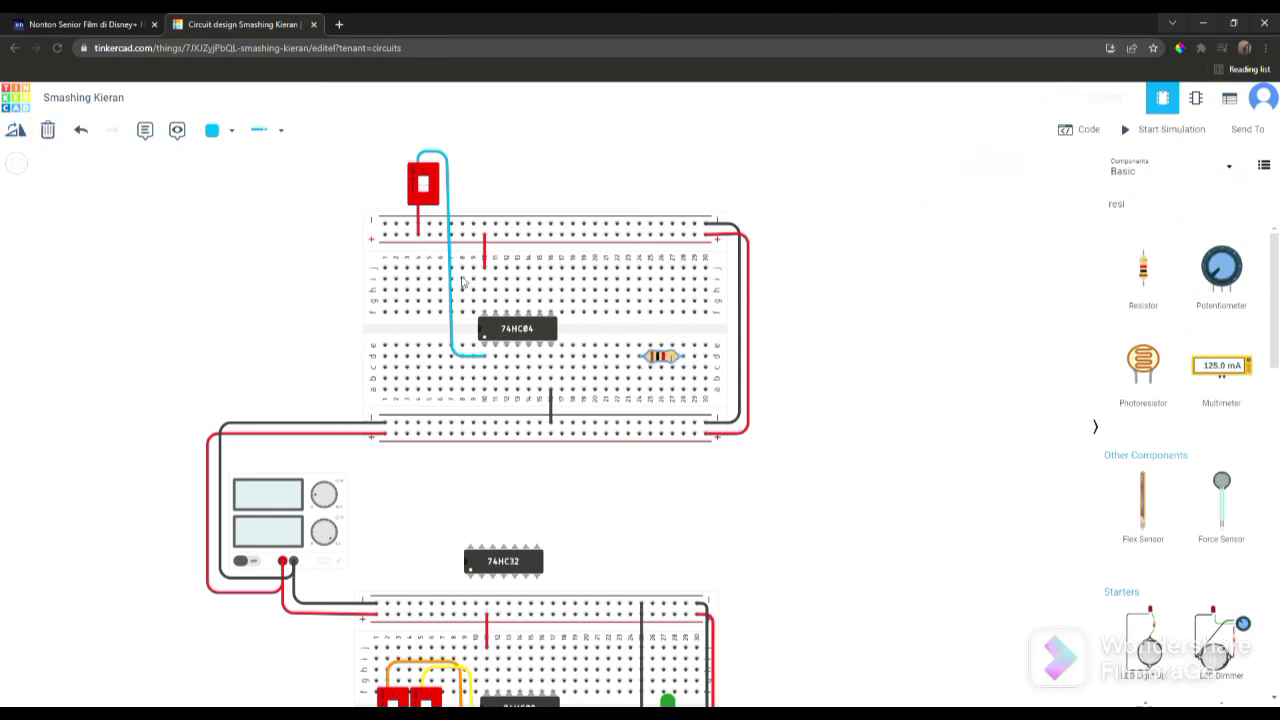
left_click_drag(650, 362, 593, 373)
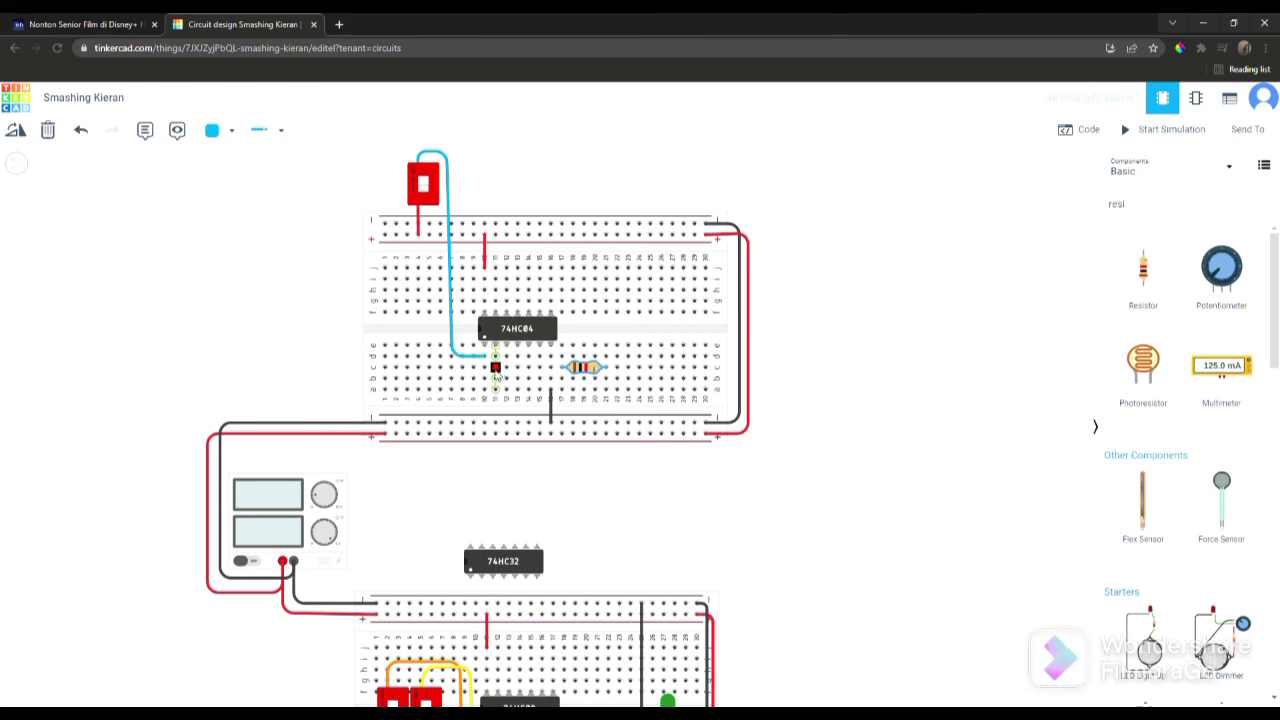
Step: Connect row c of column 11 to the resistor's end in column 17 with a green wire
left_click(495, 368)
left_click(561, 368)
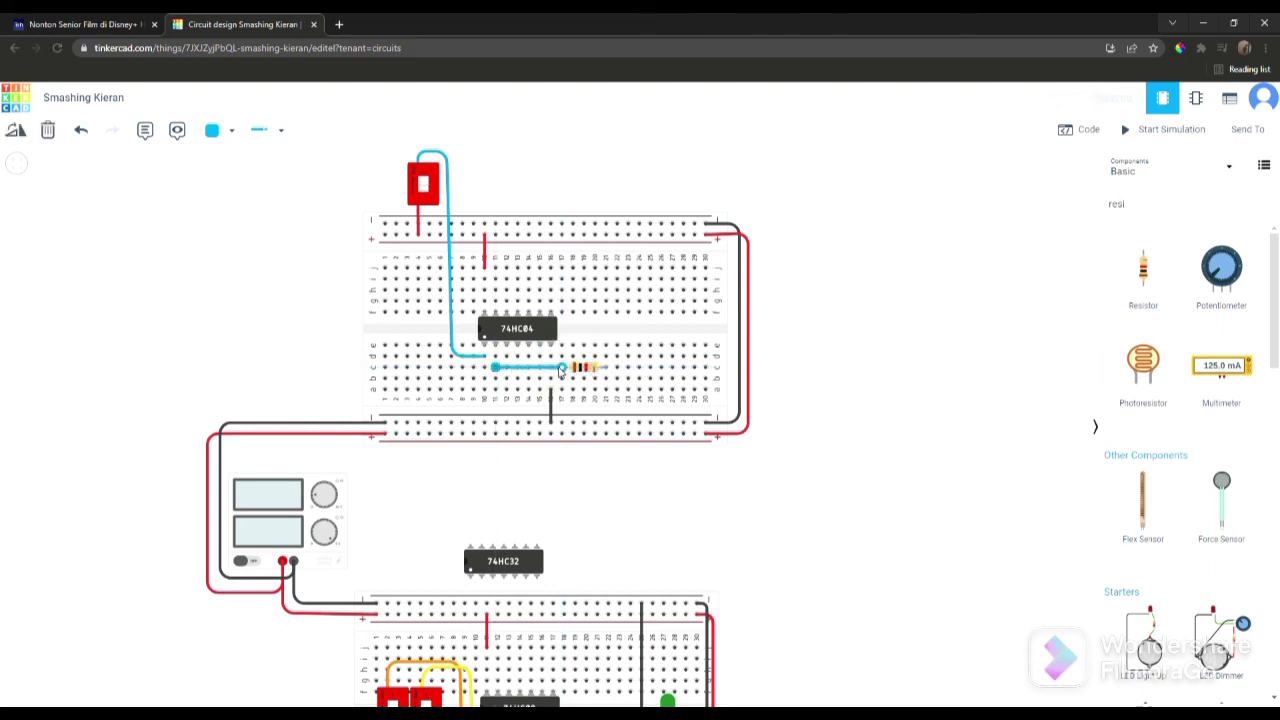
left_click(212, 130)
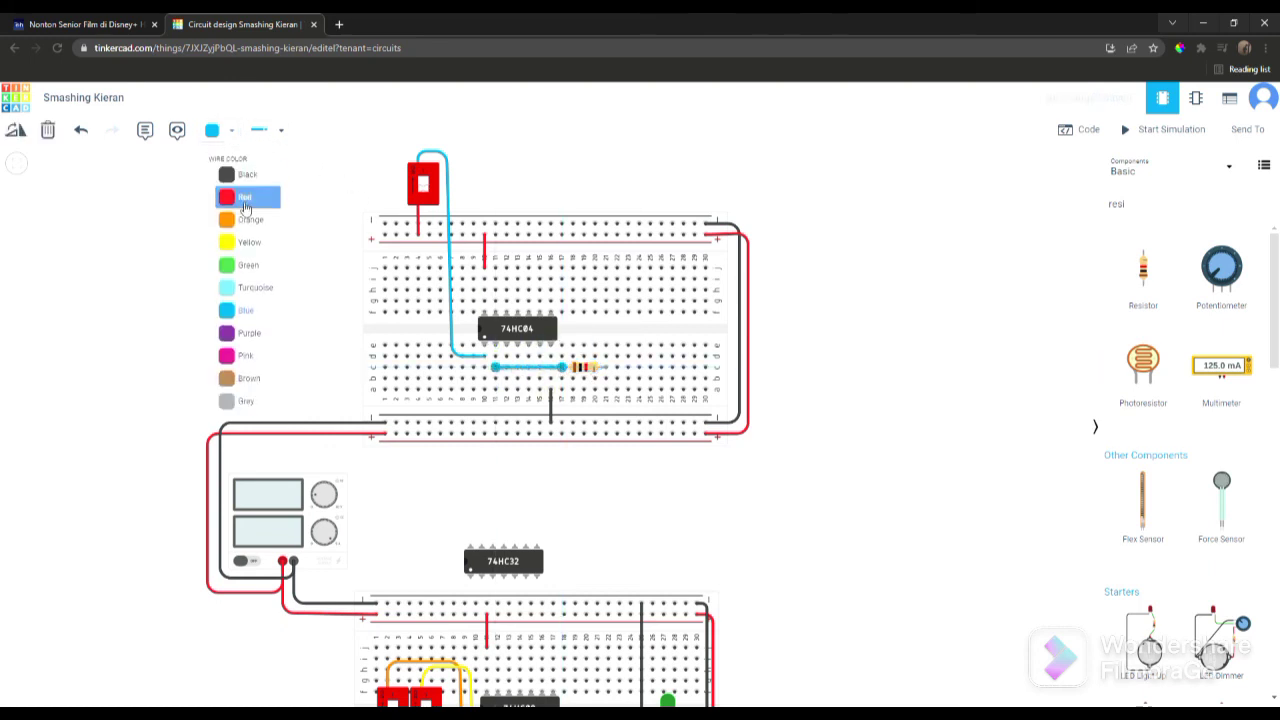
left_click(249, 266)
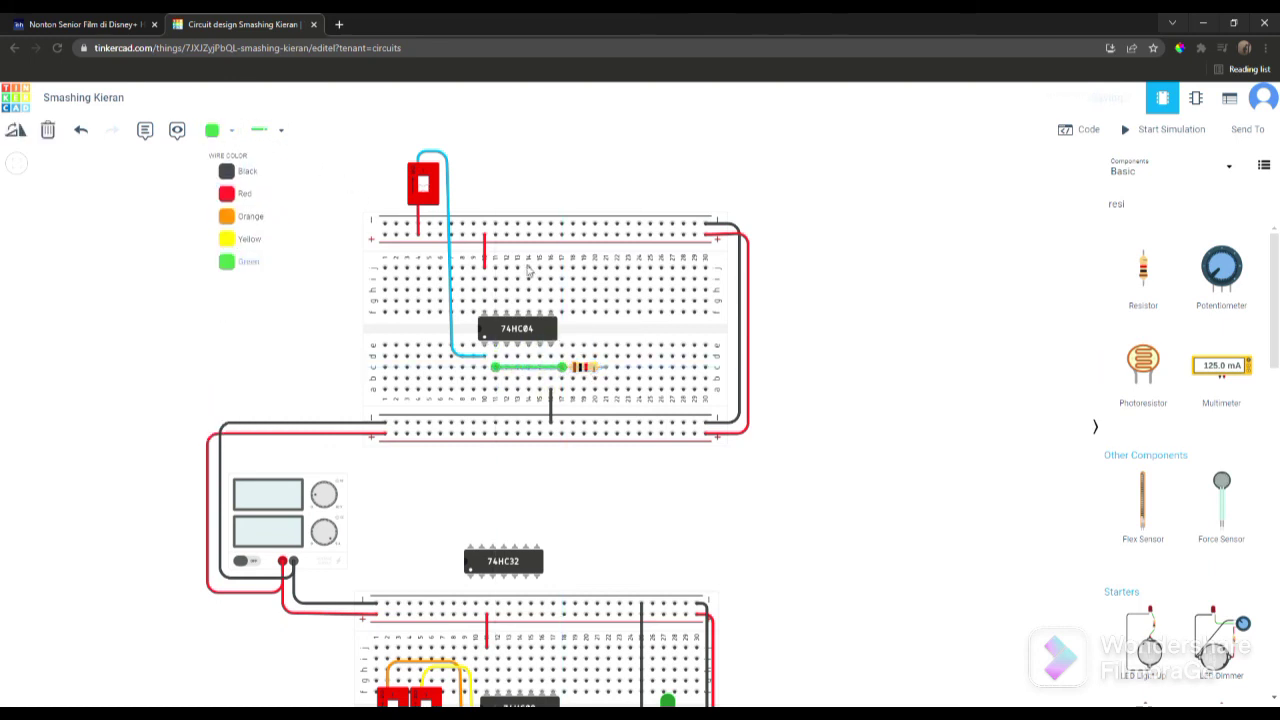
Step: Find the LED component and place a red LED in row e with its cathode in column 20 and anode in column 21
double_click(1127, 205)
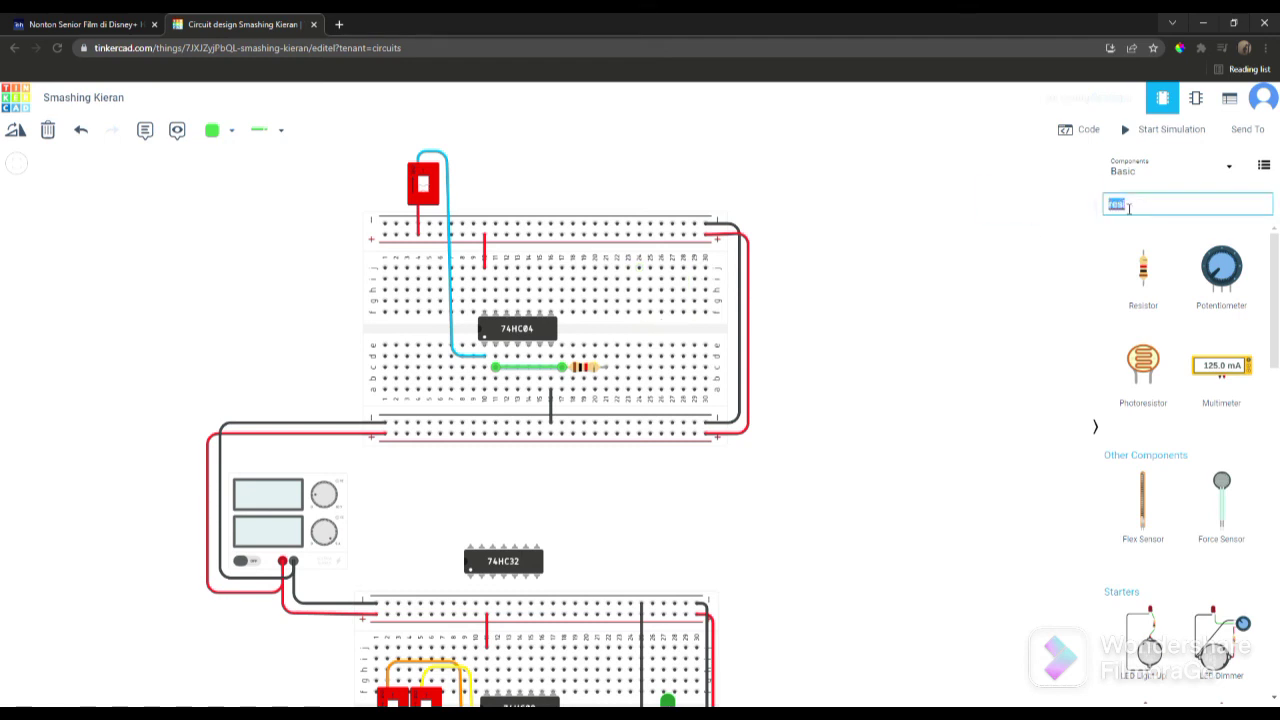
type("led")
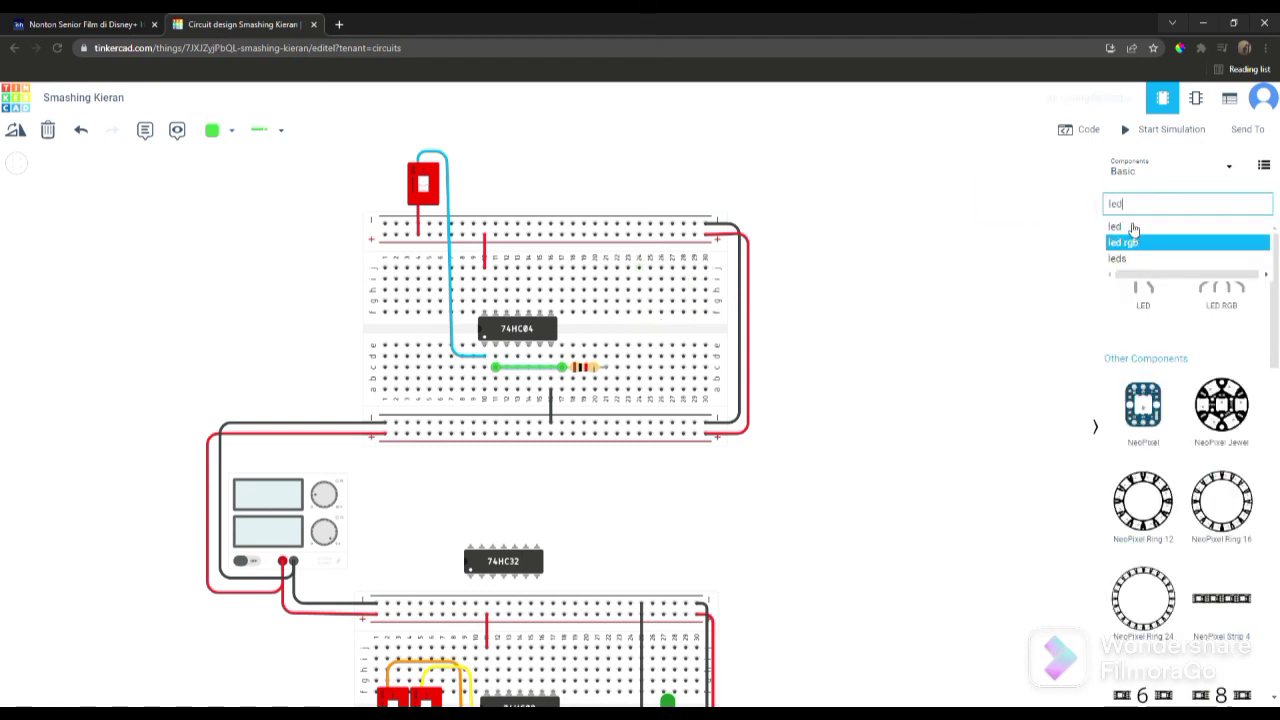
left_click(1142, 296)
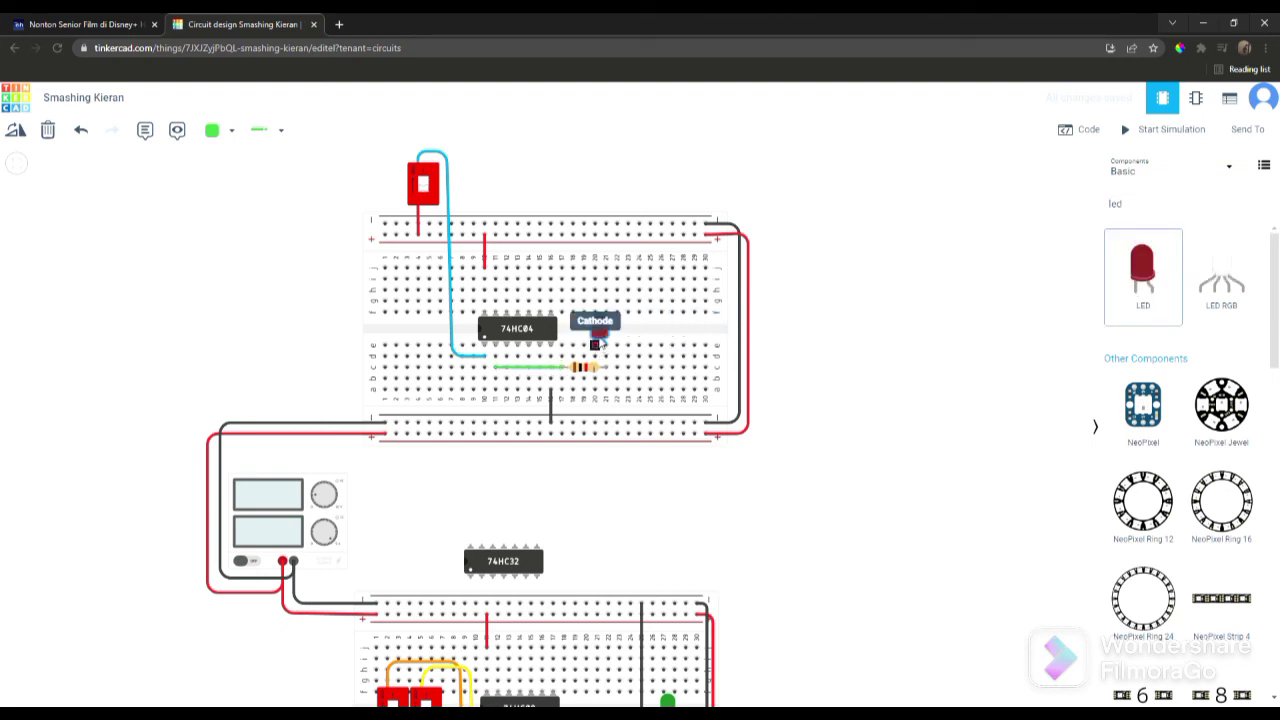
left_click(598, 343)
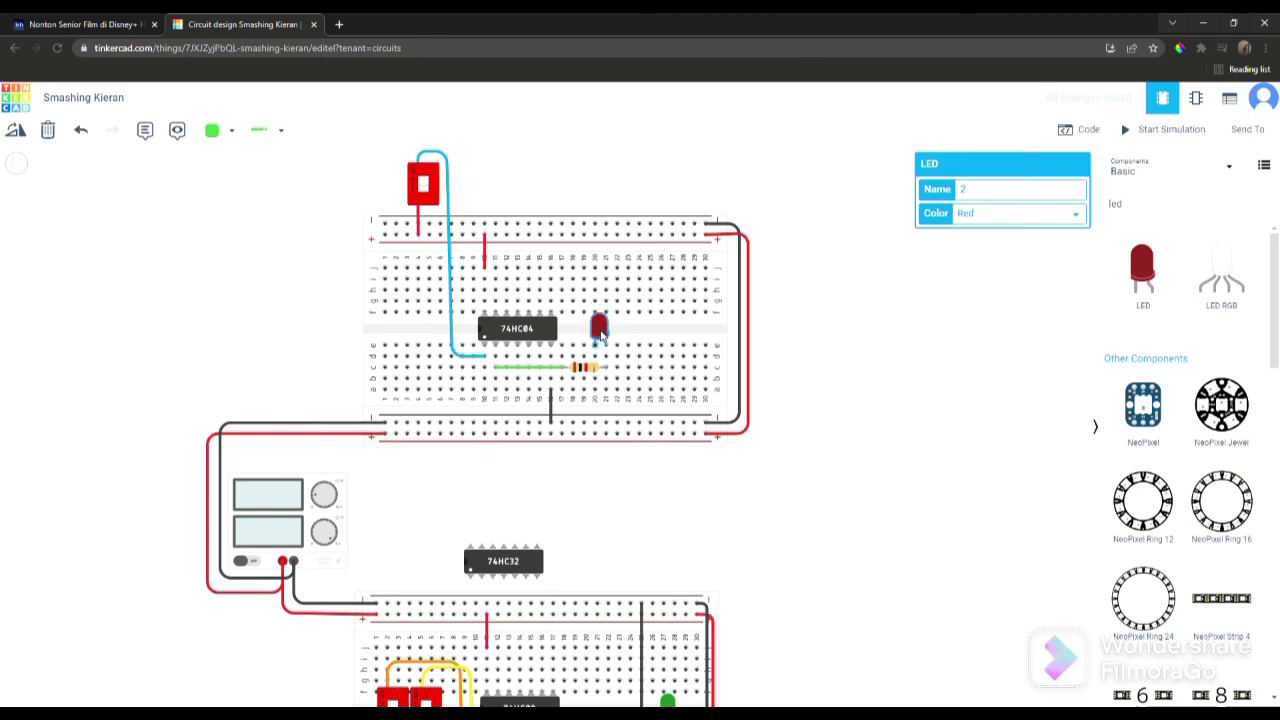
Step: Run a black wire from row d of column 20 to the upper negative rail near column 18, bending it beside the LED
left_click(596, 356)
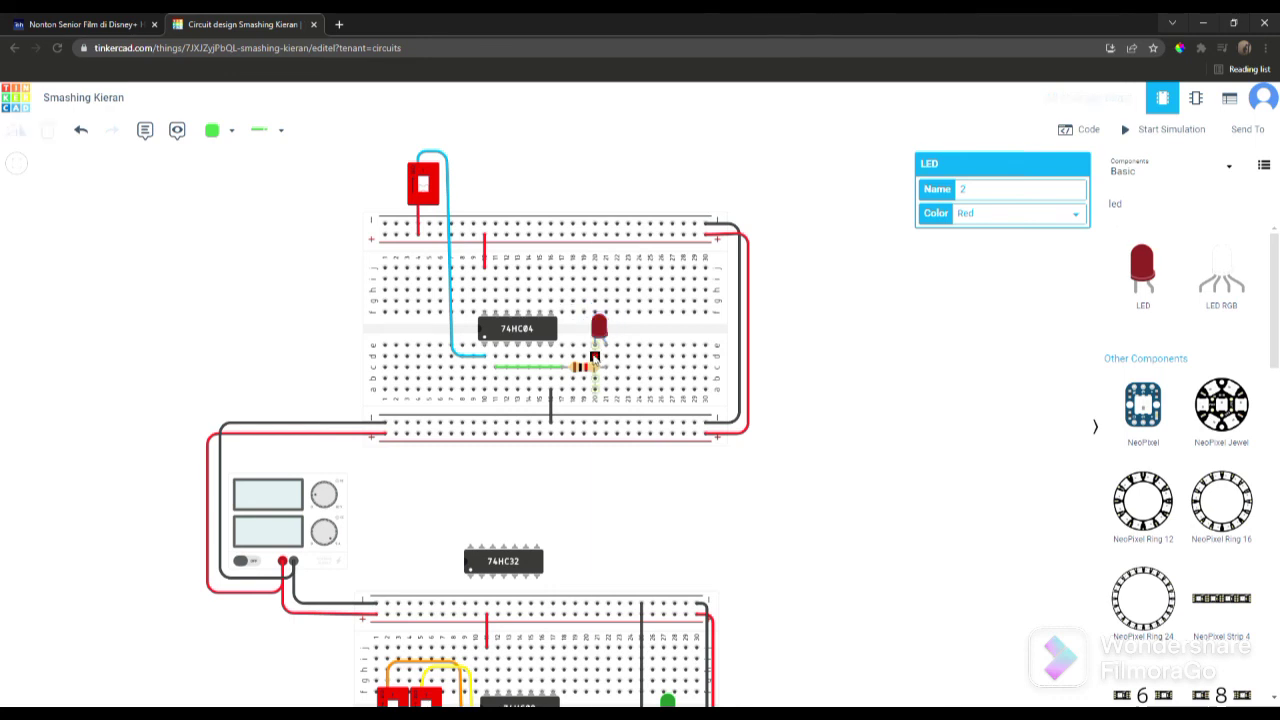
left_click(576, 340)
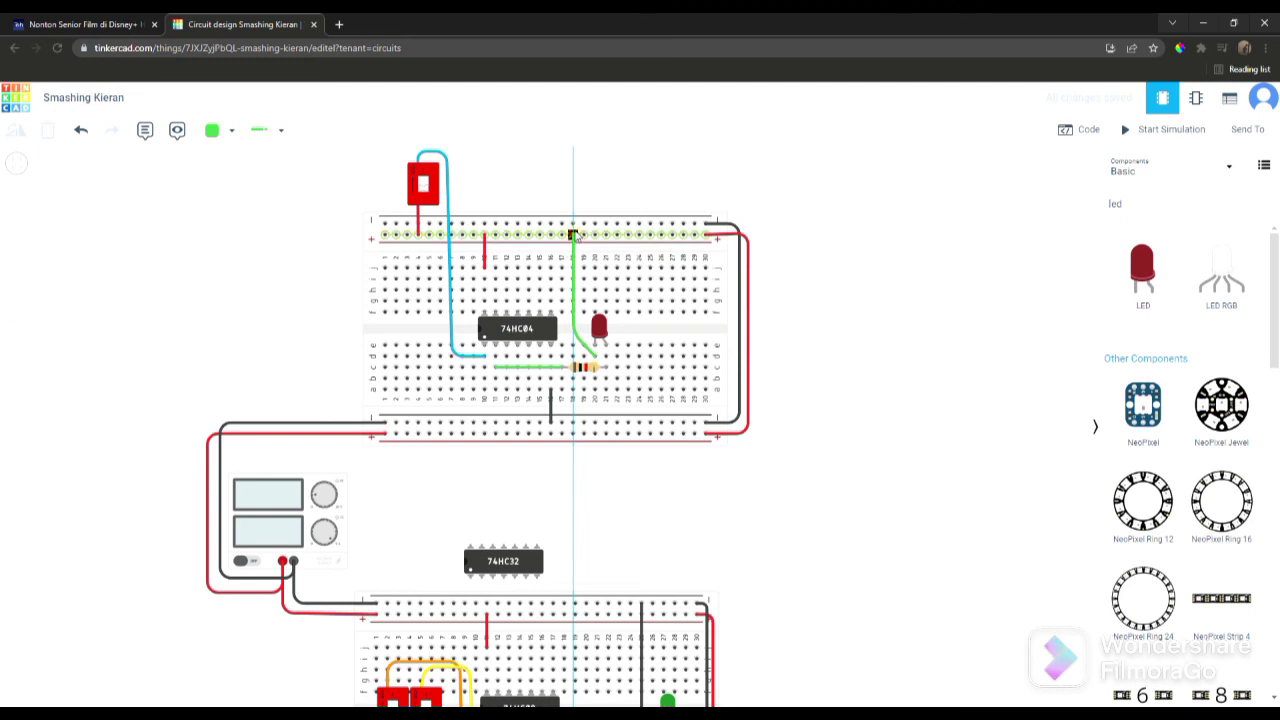
left_click(573, 224)
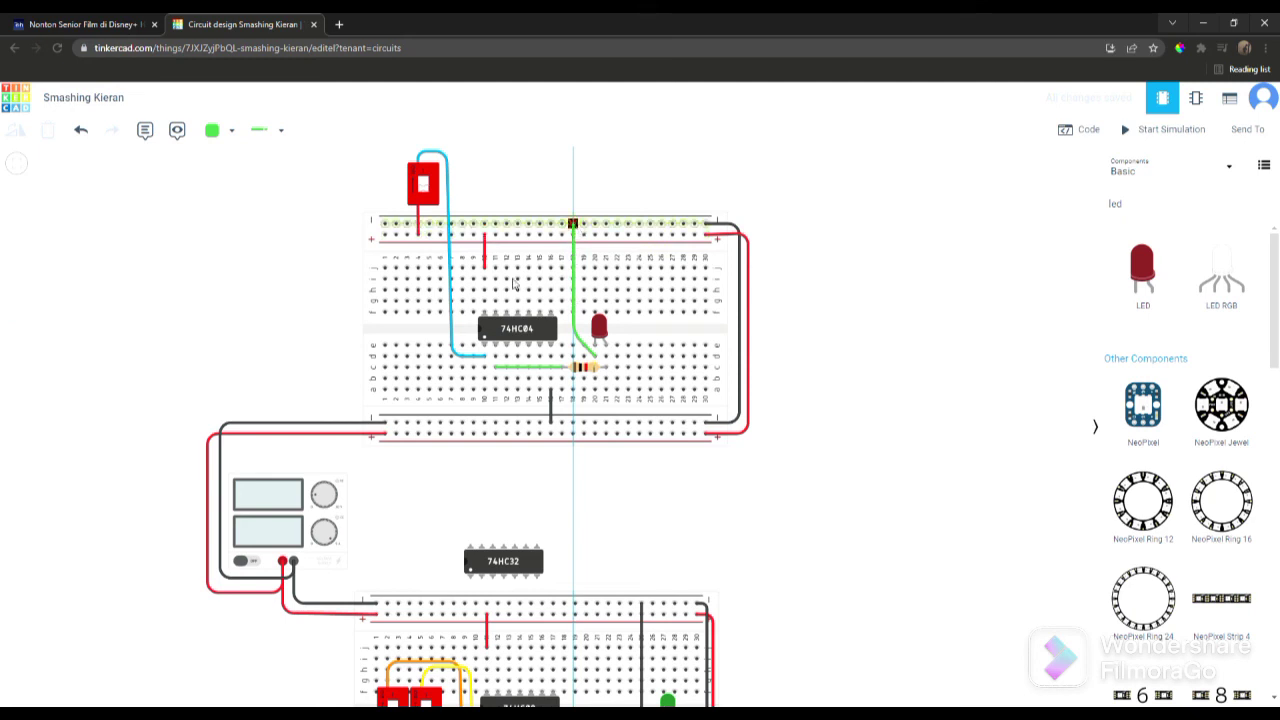
left_click(226, 130)
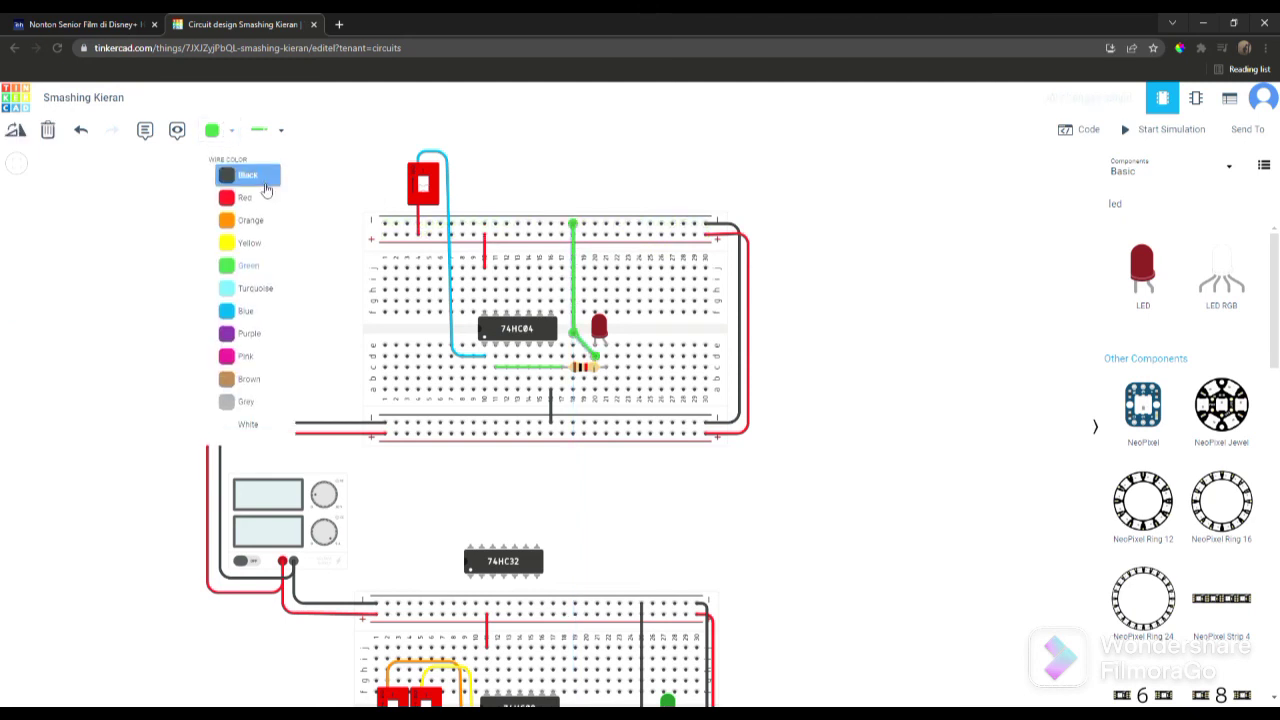
left_click(226, 170)
left_click(855, 328)
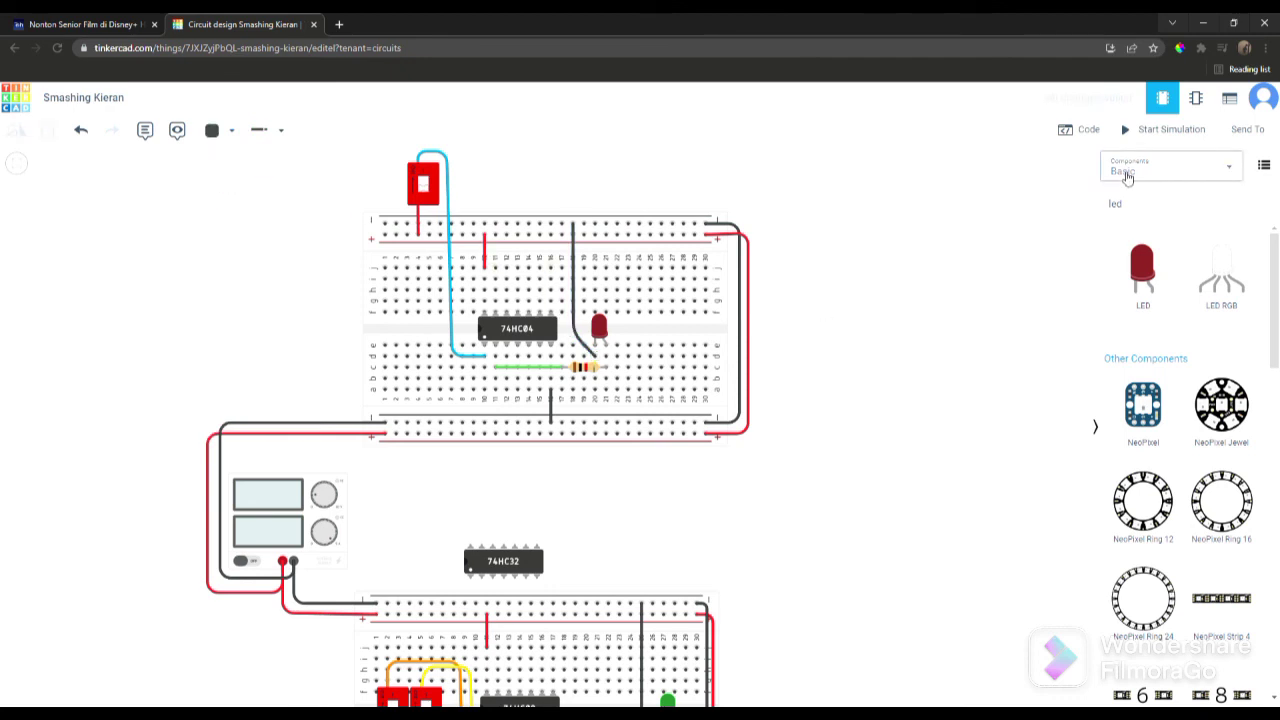
Step: Set the new resistor's resistance to 220 Ω
left_click(585, 368)
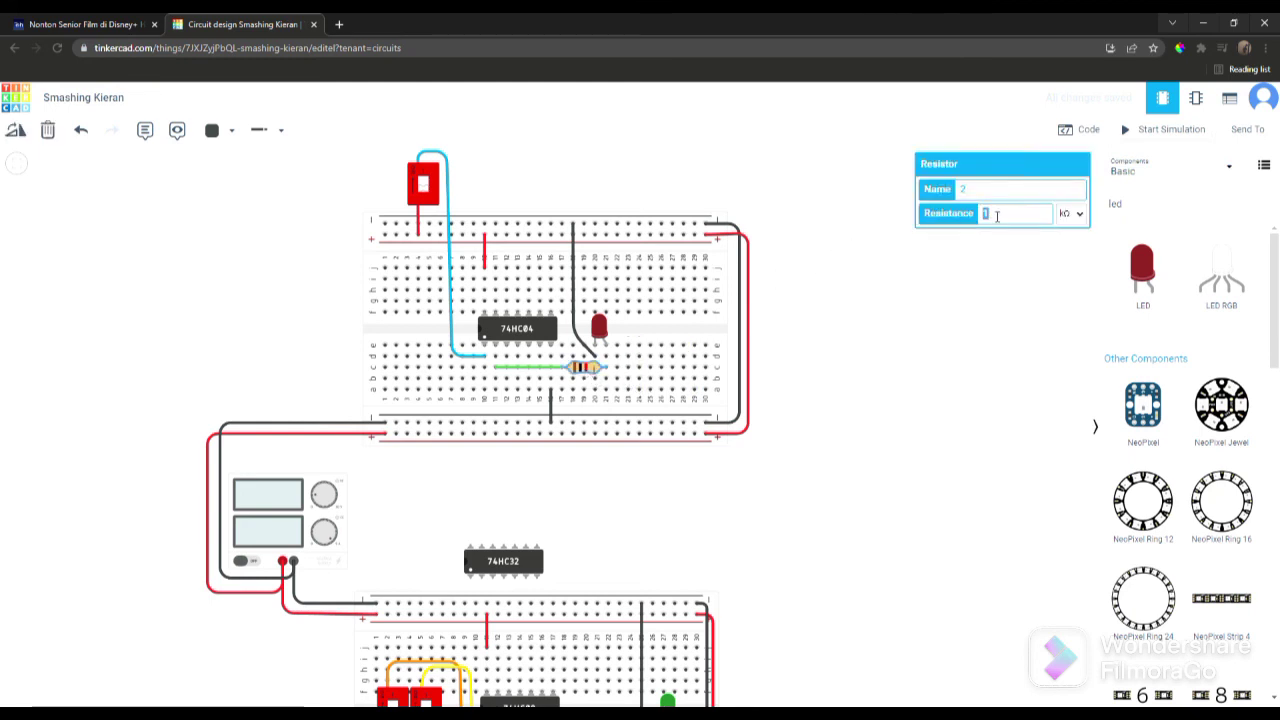
type("220")
left_click(1072, 278)
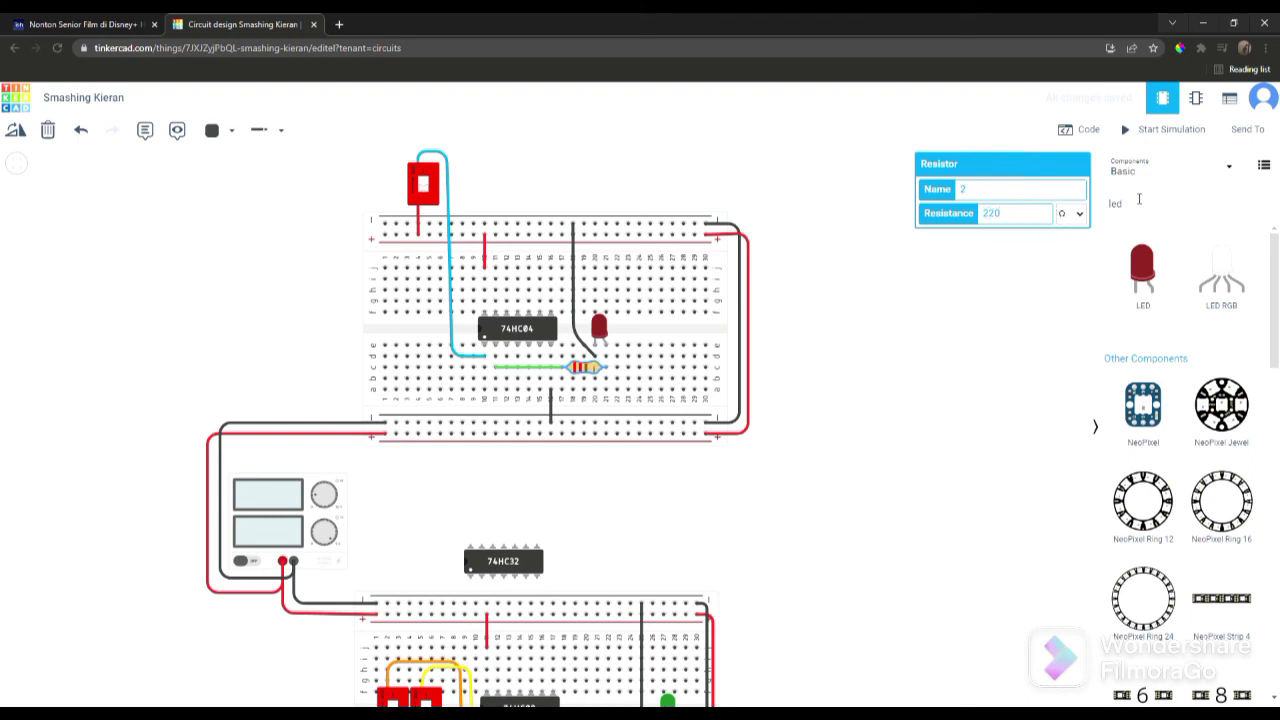
Step: Simulate the 74HC04 inverter circuit, toggle its DIP switch several times to check the LED, and stop the simulation
left_click(1158, 132)
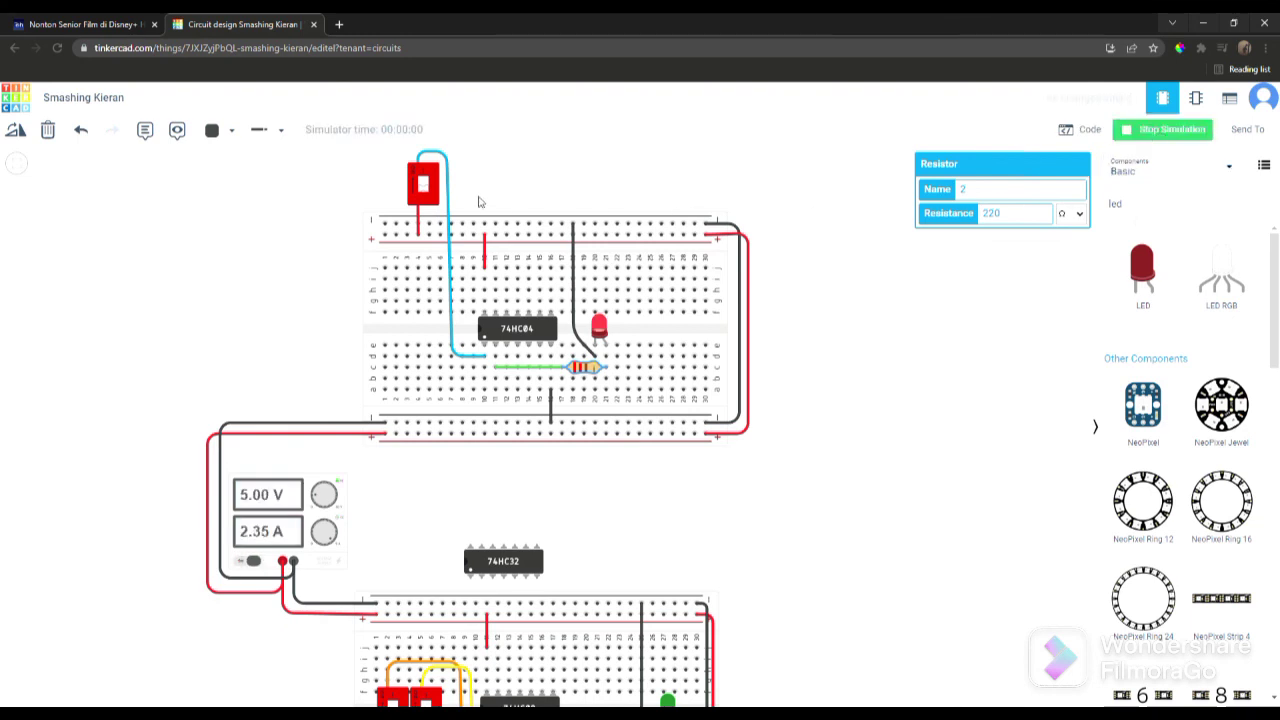
left_click(424, 184)
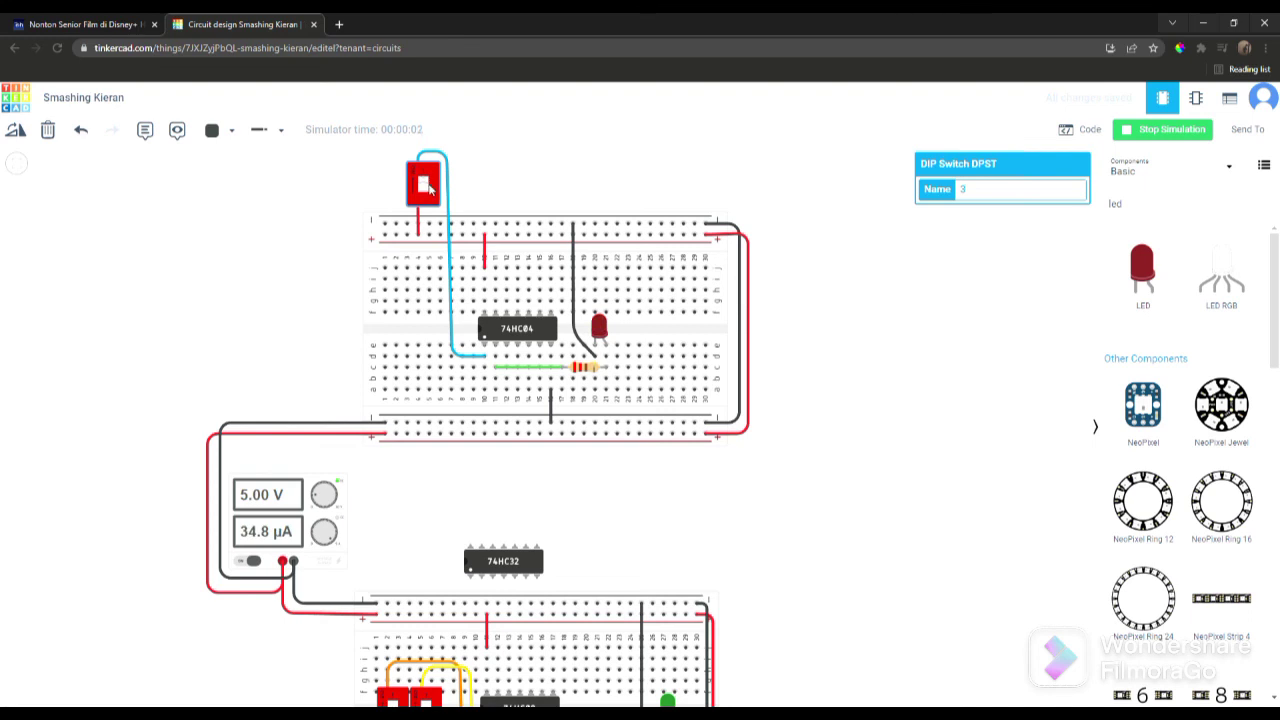
left_click(423, 188)
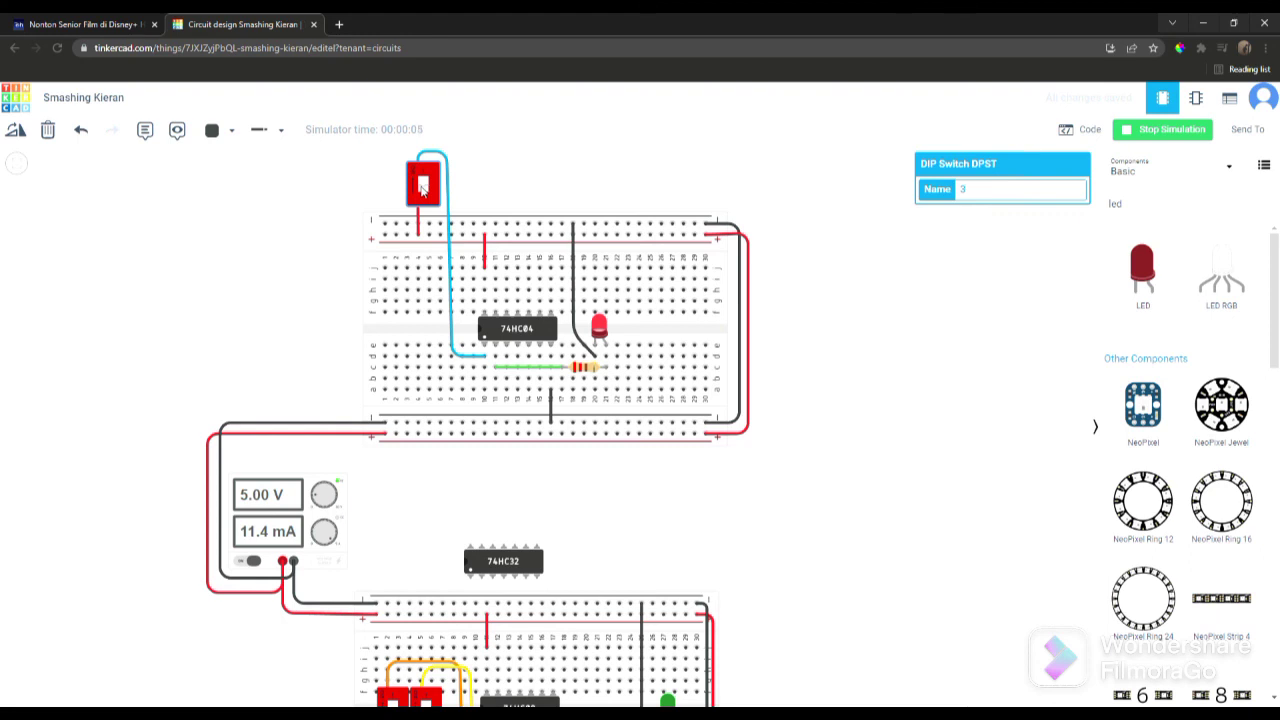
left_click(423, 188)
left_click(1150, 138)
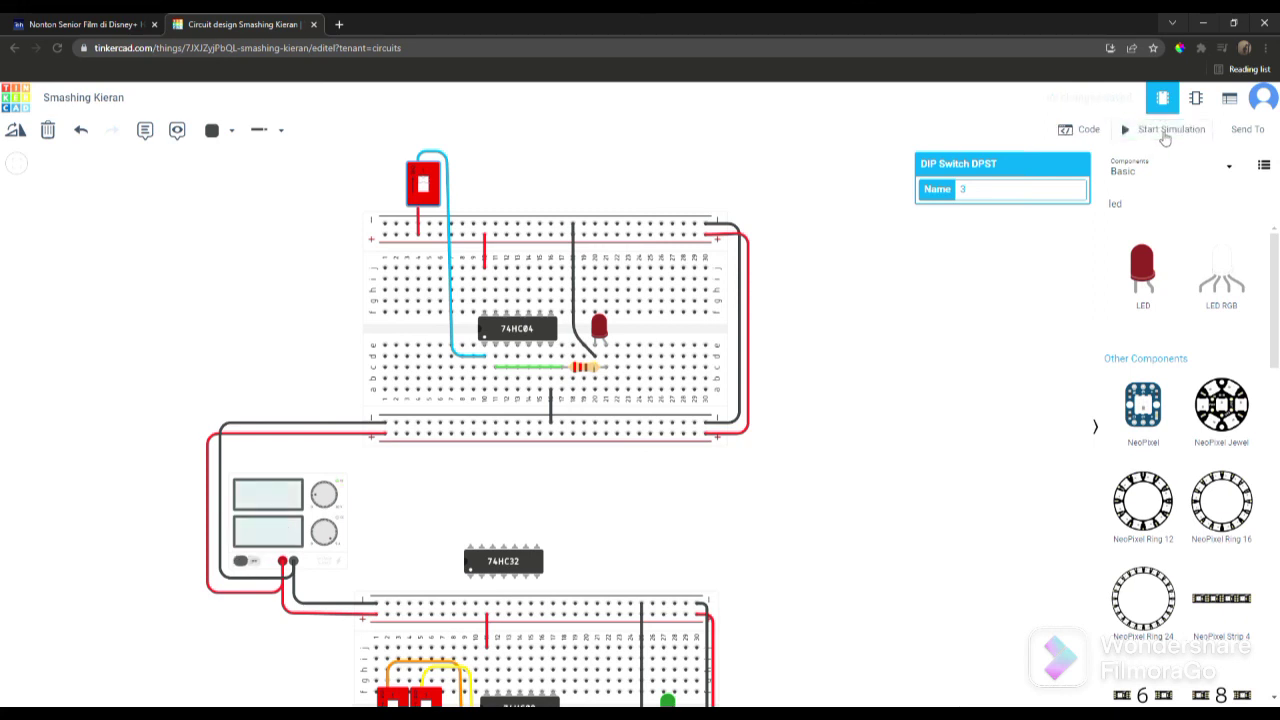